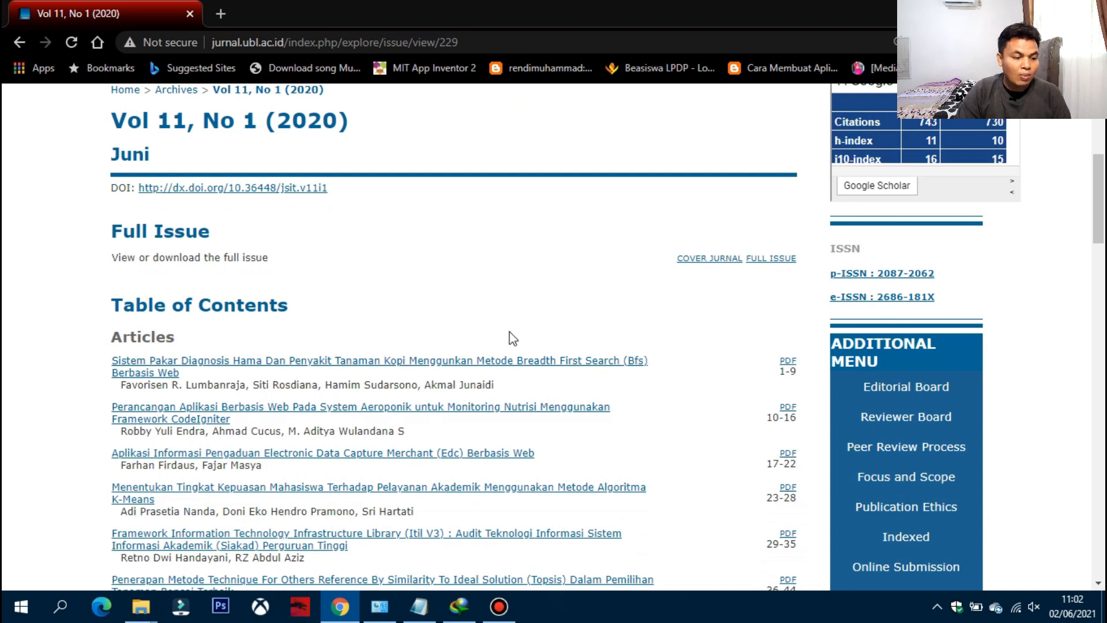
# Step: Open the article "Sistem Pakar Diagnosis Hama Dan Penyakit Tanaman Kopi" from the issue's table of contents
pyautogui.scroll(-1, 526, 332)
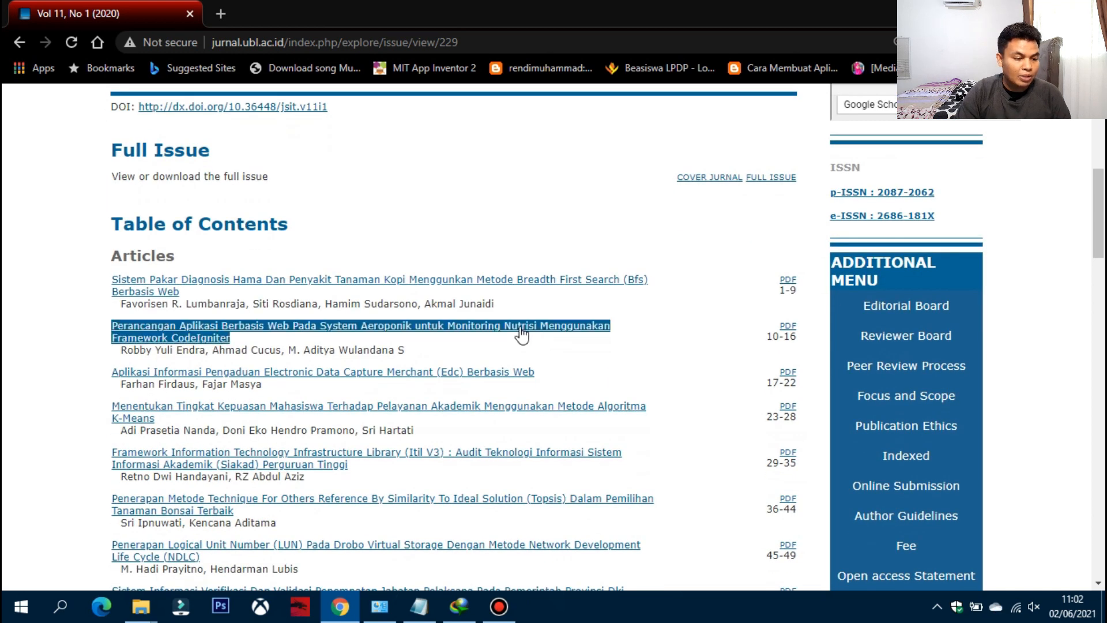
pyautogui.tripleClick(426, 288)
pyautogui.scroll(-1, 427, 291)
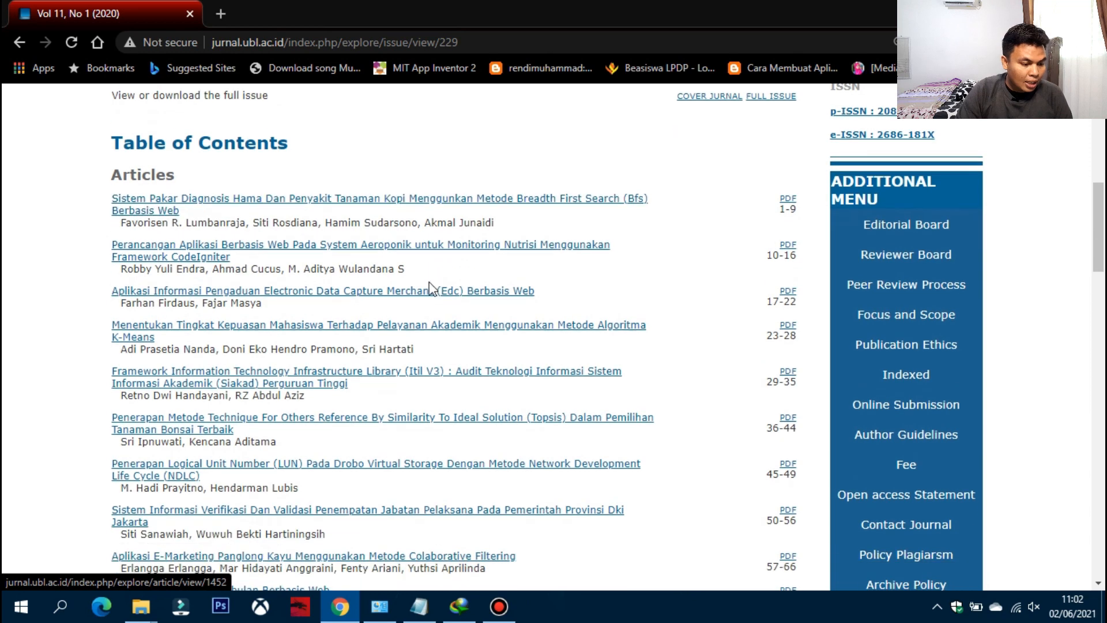
pyautogui.click(302, 204)
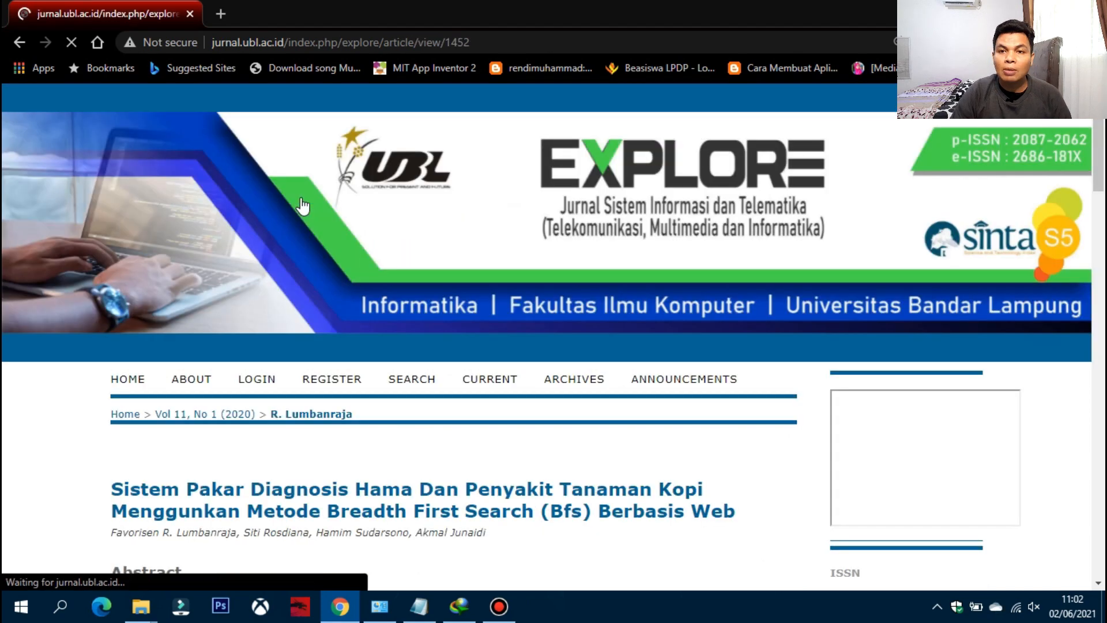
# Step: Download the article's full-text PDF from its page
pyautogui.scroll(-8, 204, 405)
pyautogui.scroll(-2, 202, 399)
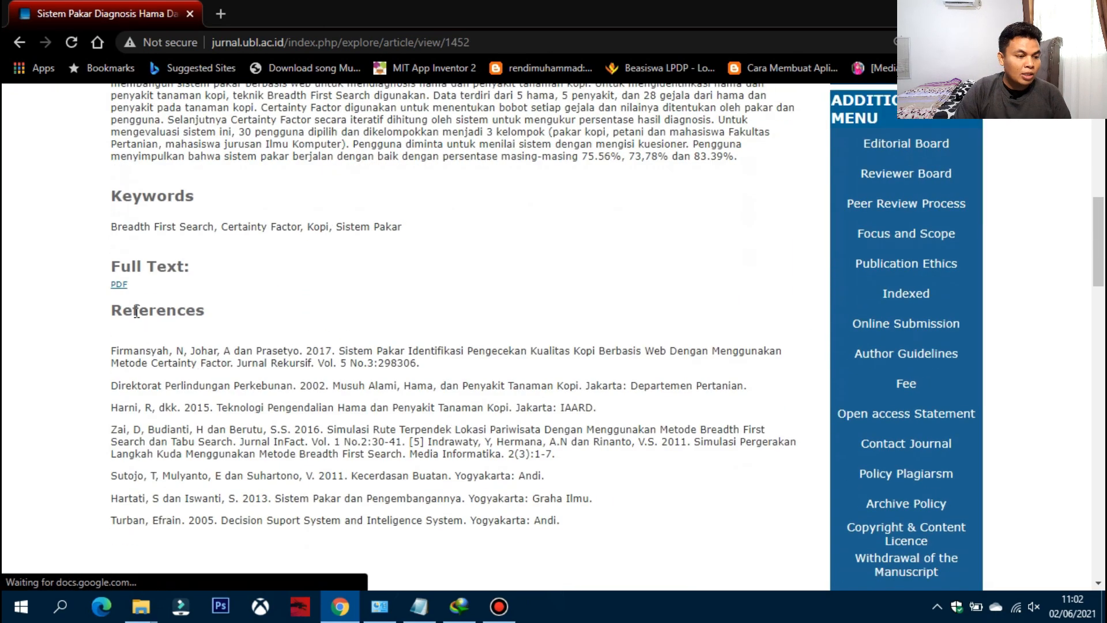
pyautogui.click(121, 285)
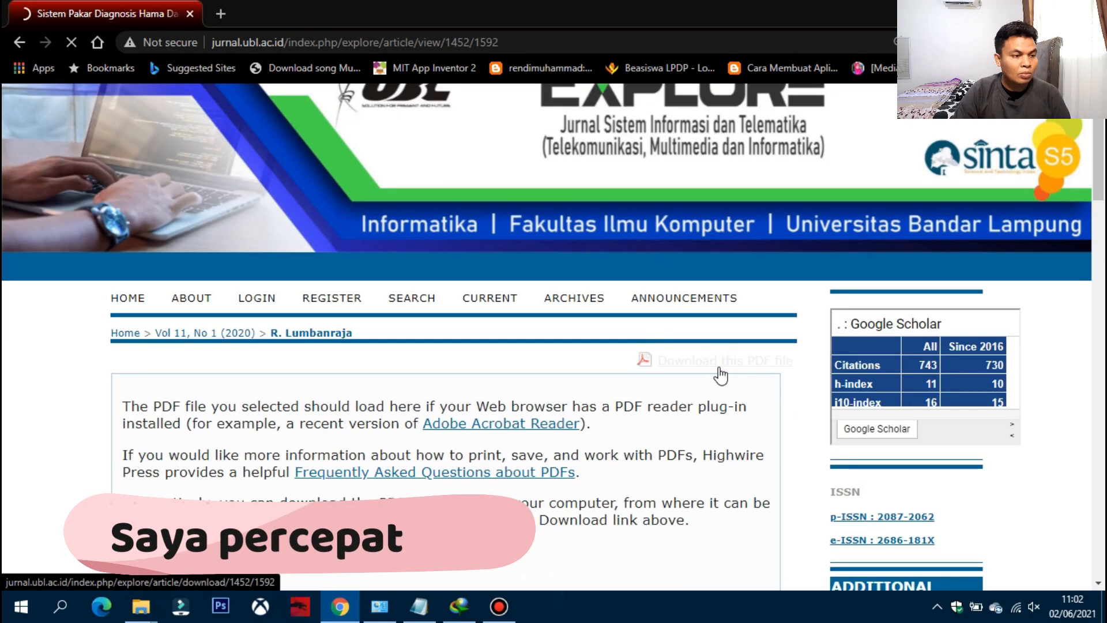
pyautogui.click(720, 369)
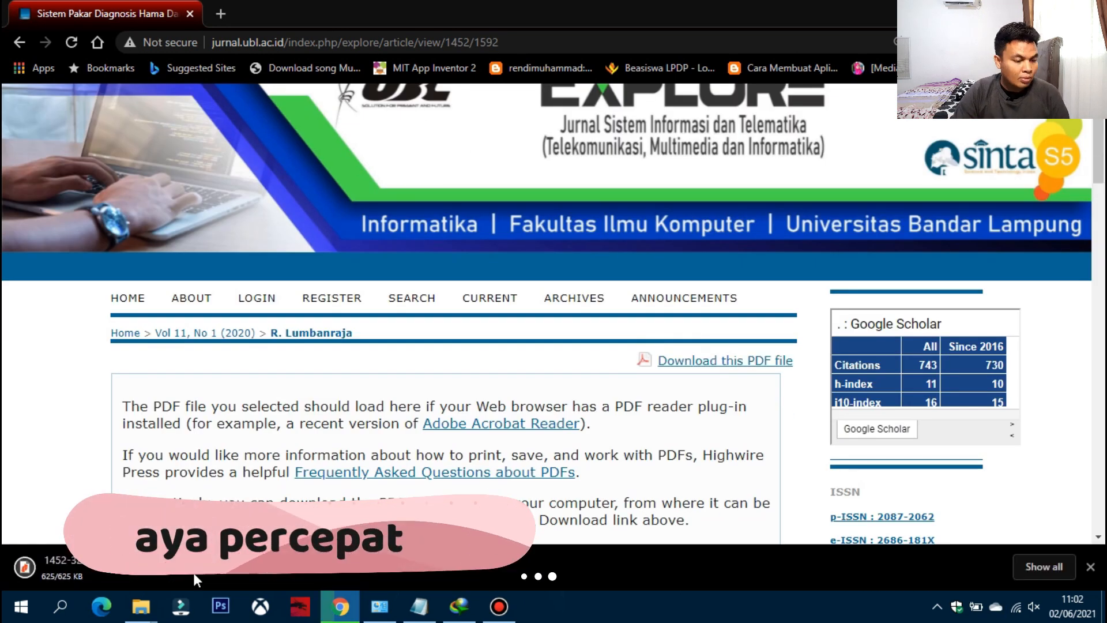
# Step: Open the downloaded file 1452-3243-3-PB (1).pdf in Nitro Pro
pyautogui.click(179, 568)
pyautogui.click(225, 513)
pyautogui.doubleClick(438, 491)
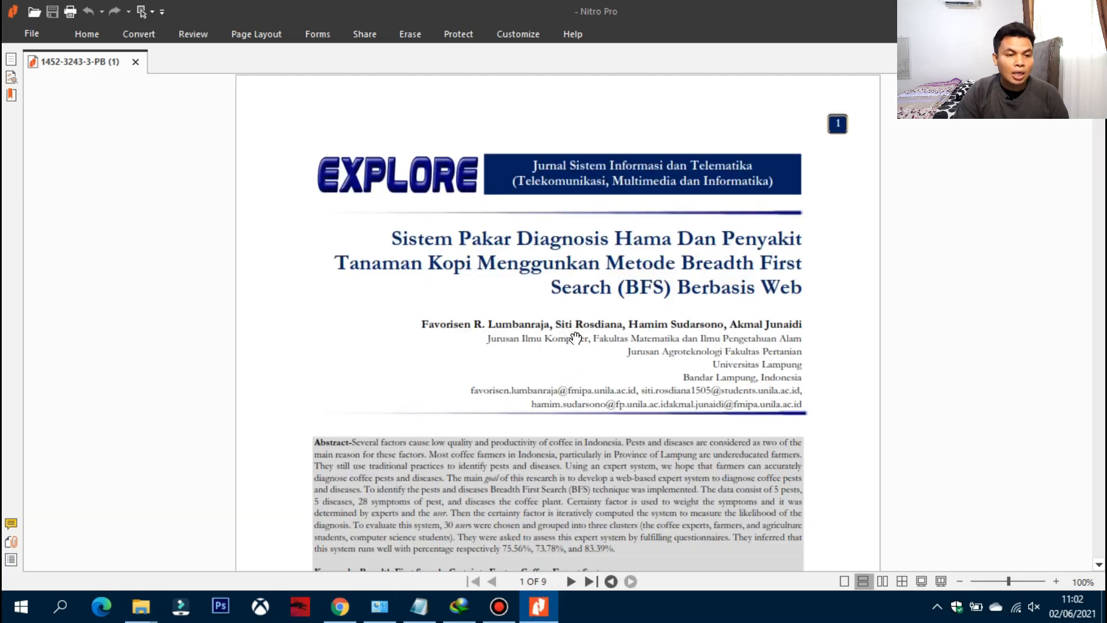
# Step: Switch to text selection and copy the page 1 Pendahuluan paragraph from "Kurangnya informasi bagi petani kopi" to "gangguan"
pyautogui.scroll(-10, 576, 317)
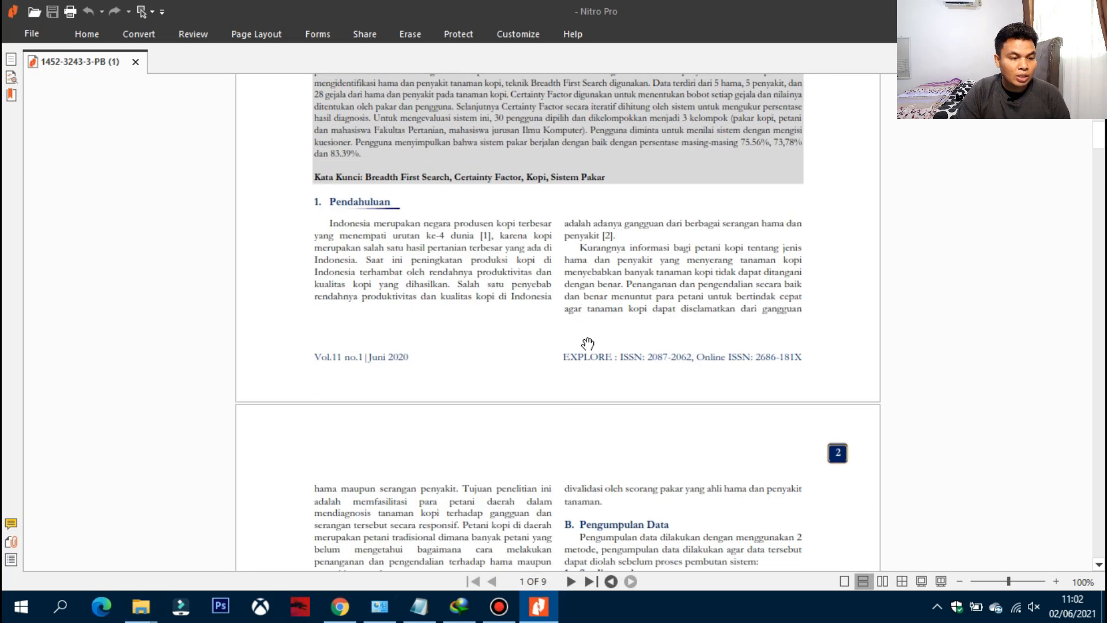
pyautogui.click(45, 33)
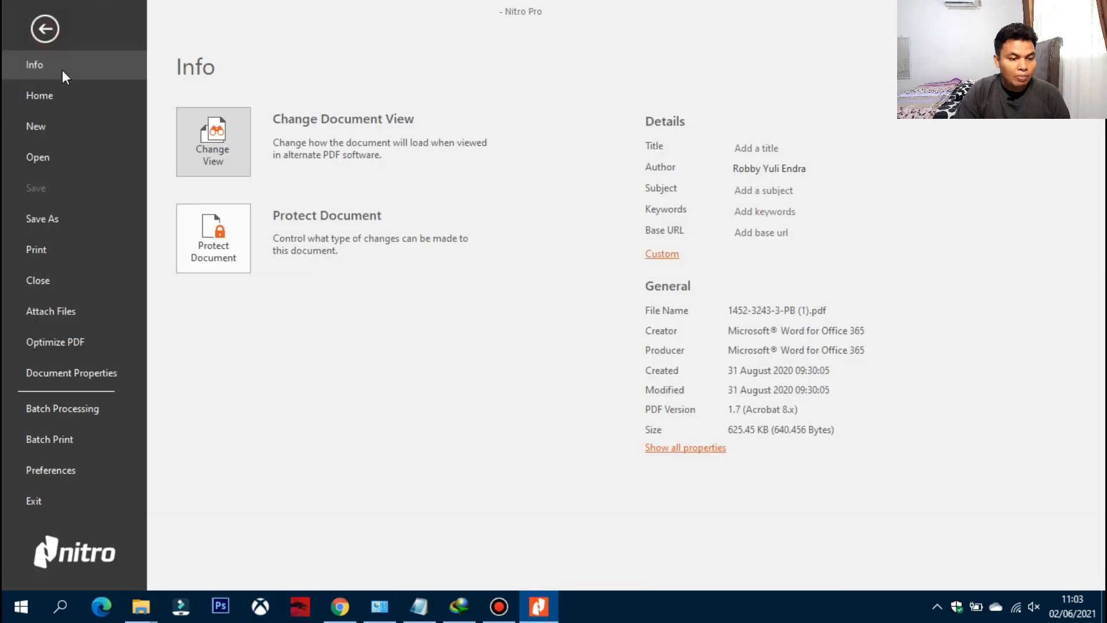
pyautogui.click(45, 37)
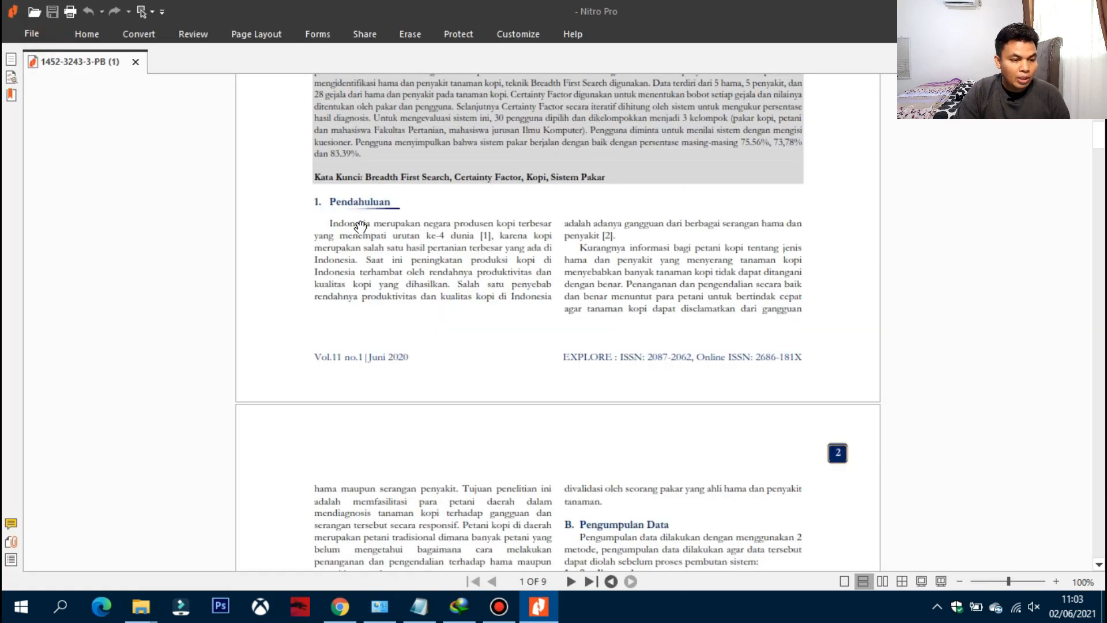
pyautogui.scroll(-1, 571, 270)
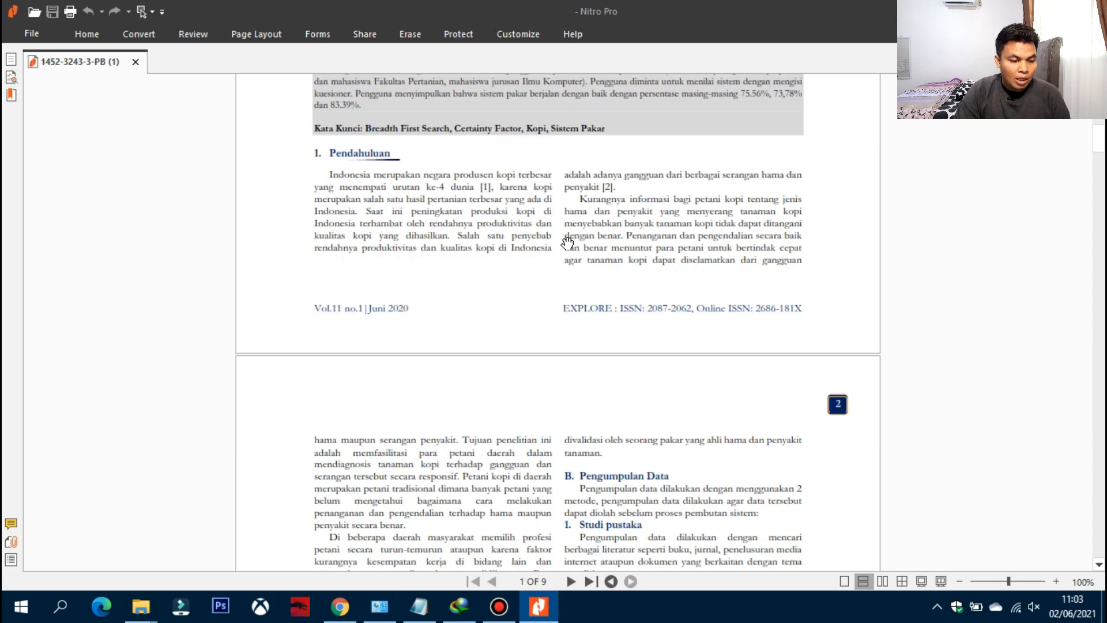
pyautogui.click(87, 34)
pyautogui.click(83, 53)
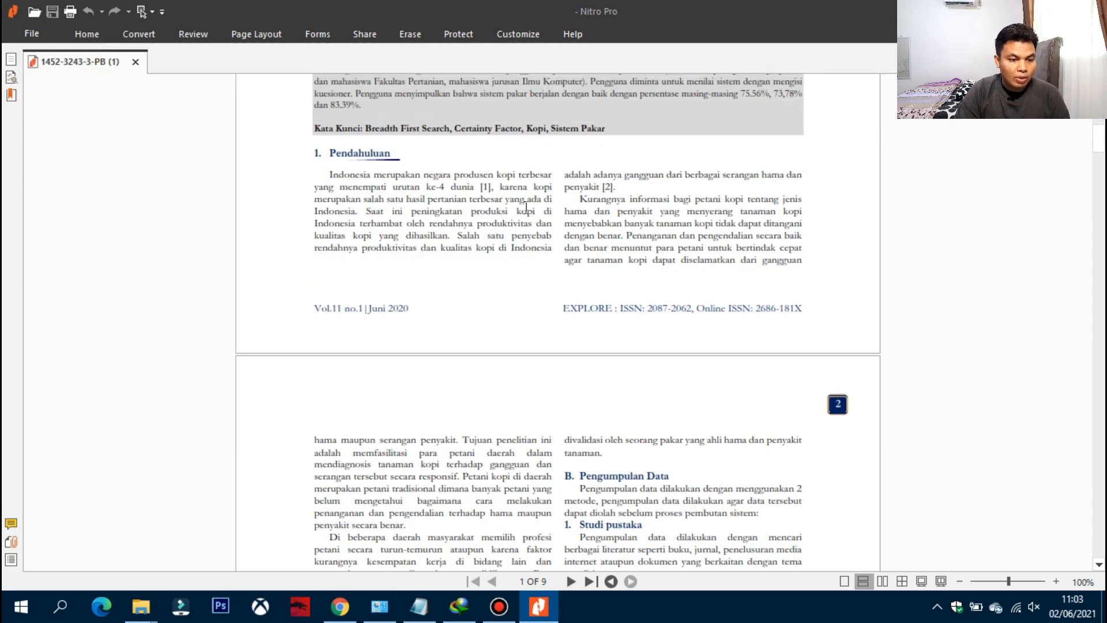
pyautogui.moveTo(571, 198); pyautogui.dragTo(799, 274)
pyautogui.click(719, 274)
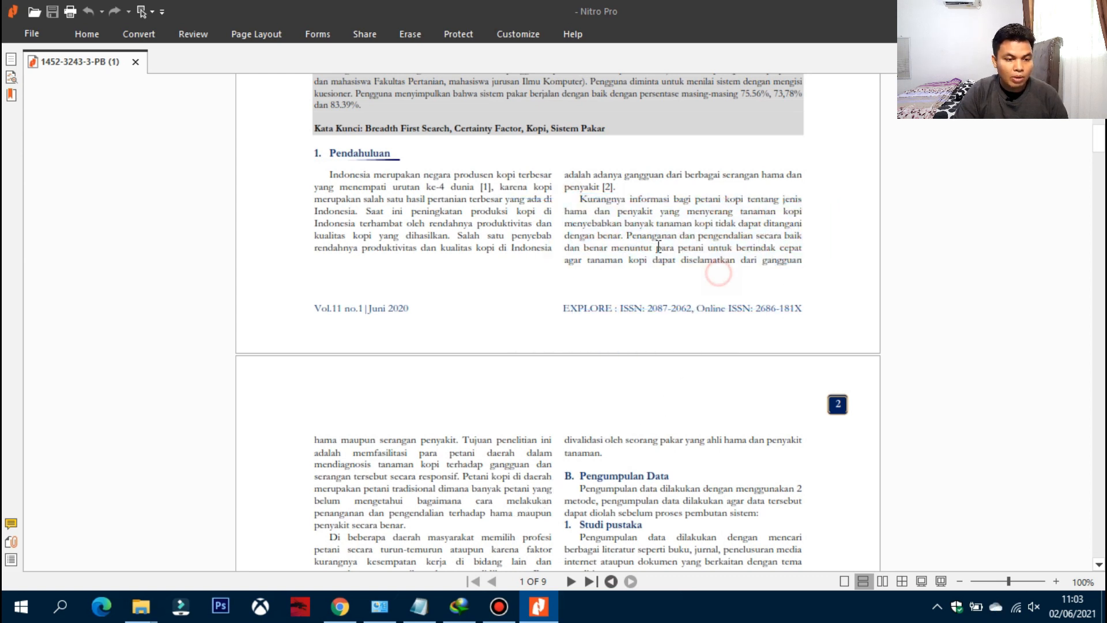
pyautogui.moveTo(555, 199); pyautogui.dragTo(815, 269)
pyautogui.hotkey('ctrl', 'c')
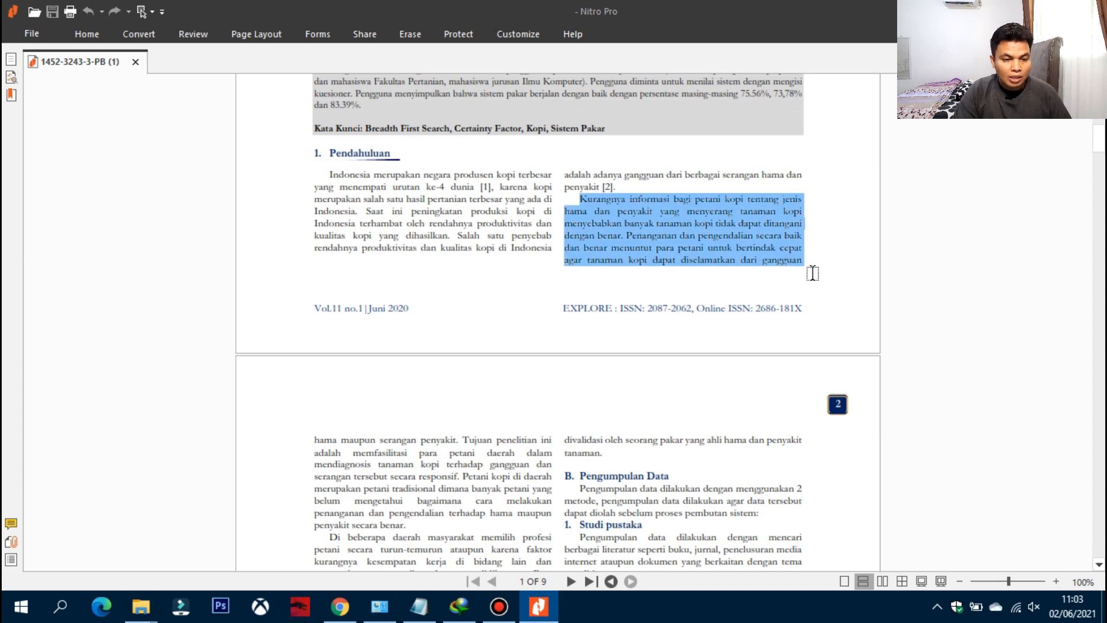
# Step: Switch to Word and paste the copied paragraph into a blank document
pyautogui.click(78, 605)
pyautogui.write('wor')
pyautogui.press('Return')
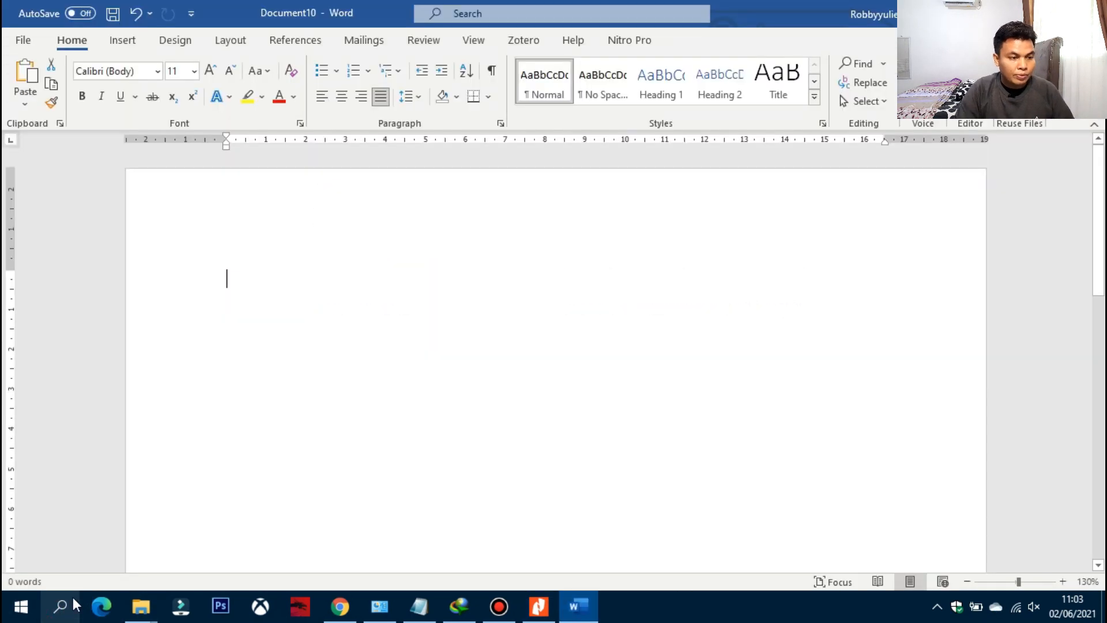
pyautogui.hotkey('ctrl', 'v')
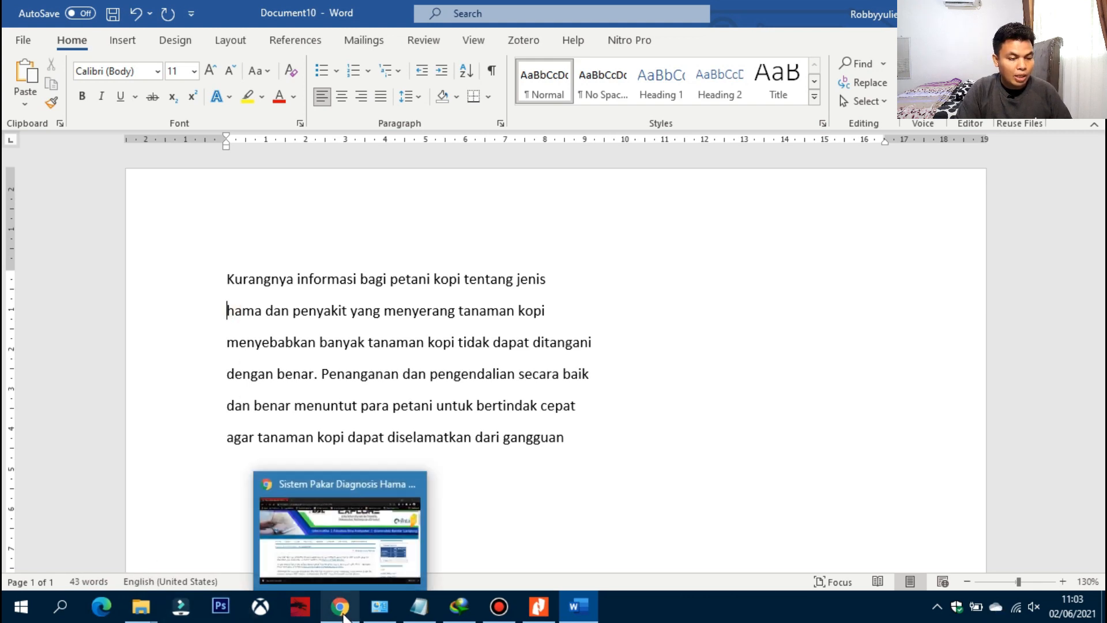
# Step: Return to the PDF in Nitro Pro and copy the paragraph's continuation on page 2, from "hama maupun serangan penyakit" to "penyakit secara benar."
pyautogui.click(343, 614)
pyautogui.click(539, 607)
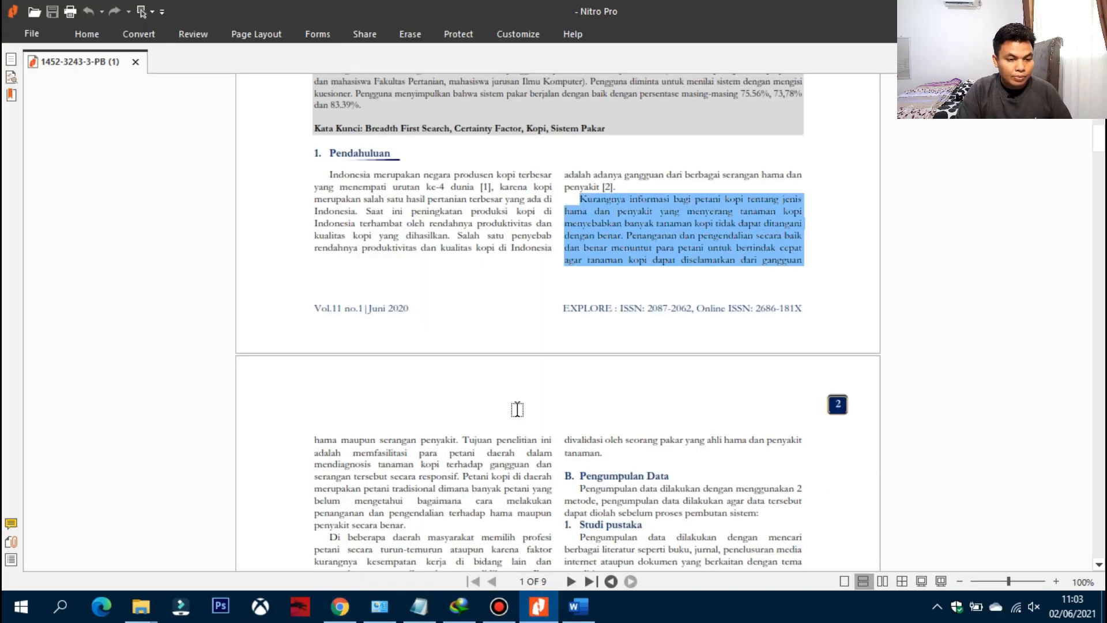
pyautogui.scroll(-2, 483, 396)
pyautogui.scroll(-1, 483, 397)
pyautogui.moveTo(289, 330); pyautogui.dragTo(553, 432)
pyautogui.hotkey('ctrl', 'c')
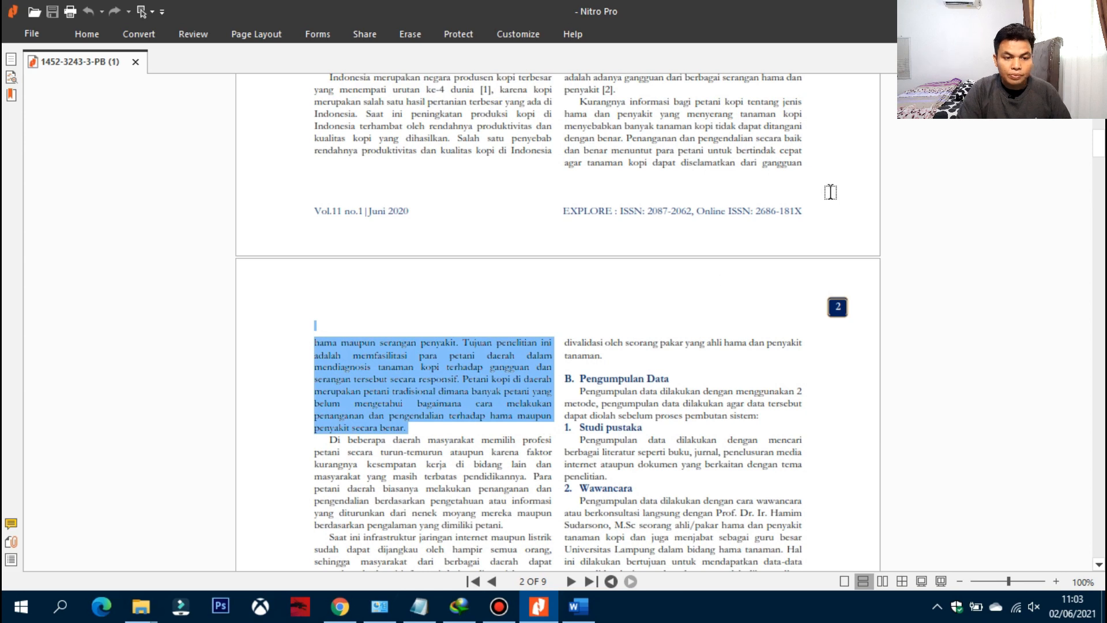
# Step: Switch back to Word and paste the copied continuation on a new line below the existing text
pyautogui.click(1014, 11)
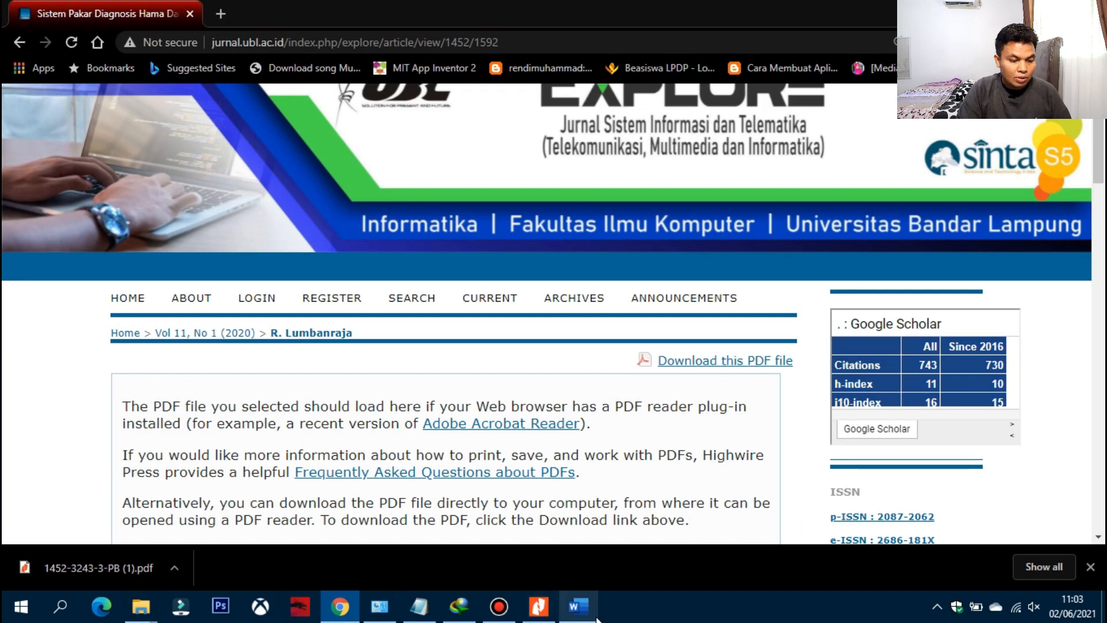
pyautogui.click(578, 607)
pyautogui.click(588, 445)
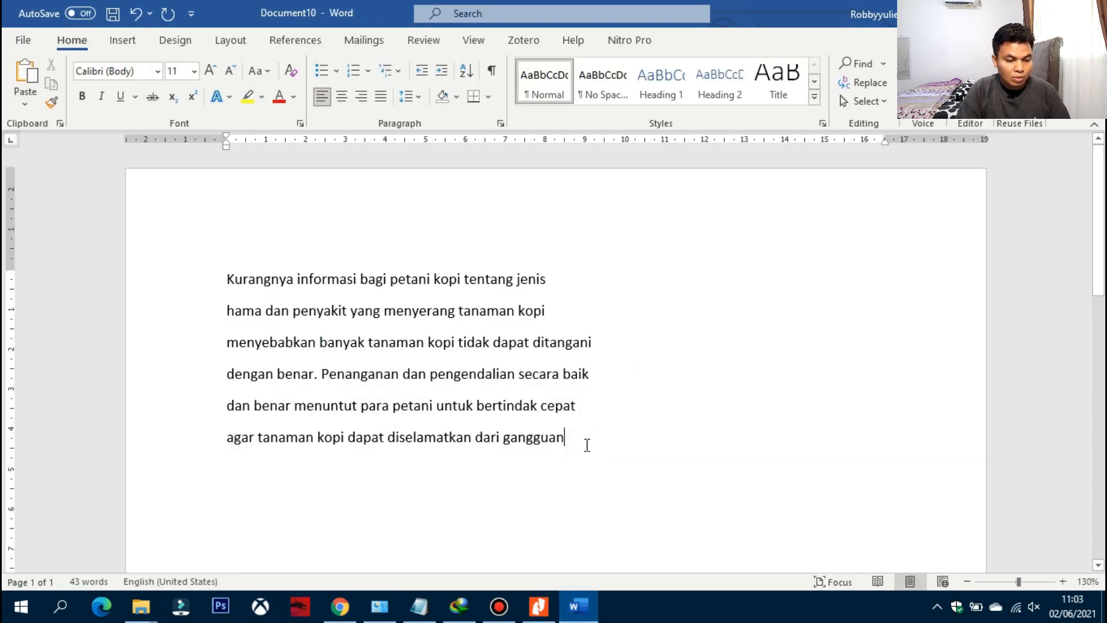
pyautogui.press('Return')
pyautogui.hotkey('ctrl', 'v')
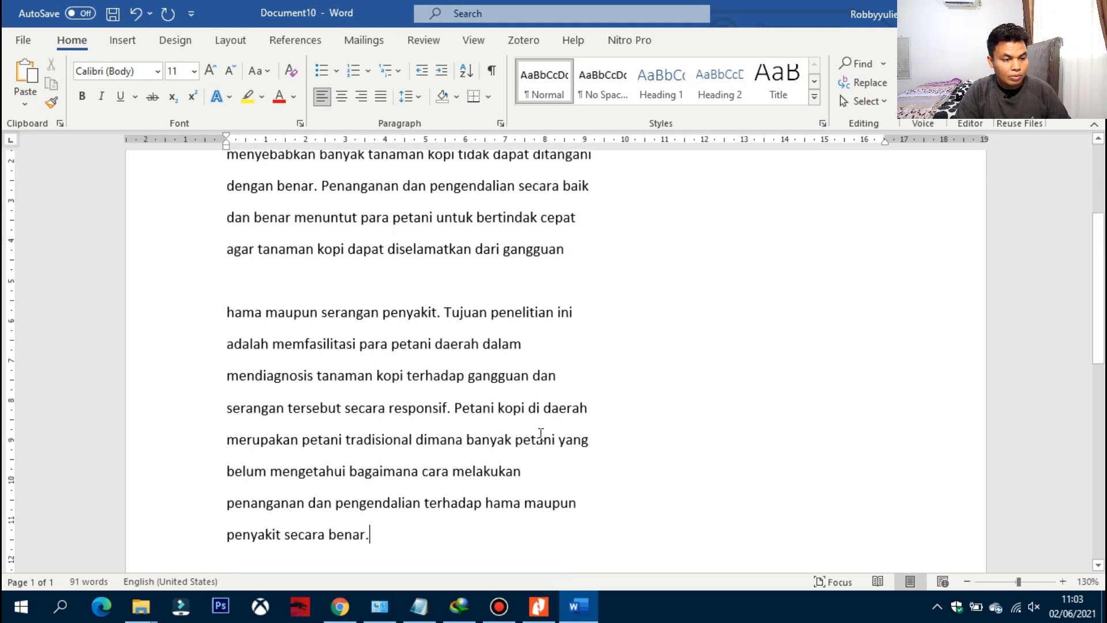
# Step: Remove the line breaks so the pasted lines form one continuous paragraph, and justify the text
pyautogui.click(230, 264)
pyautogui.press('BackSpace')
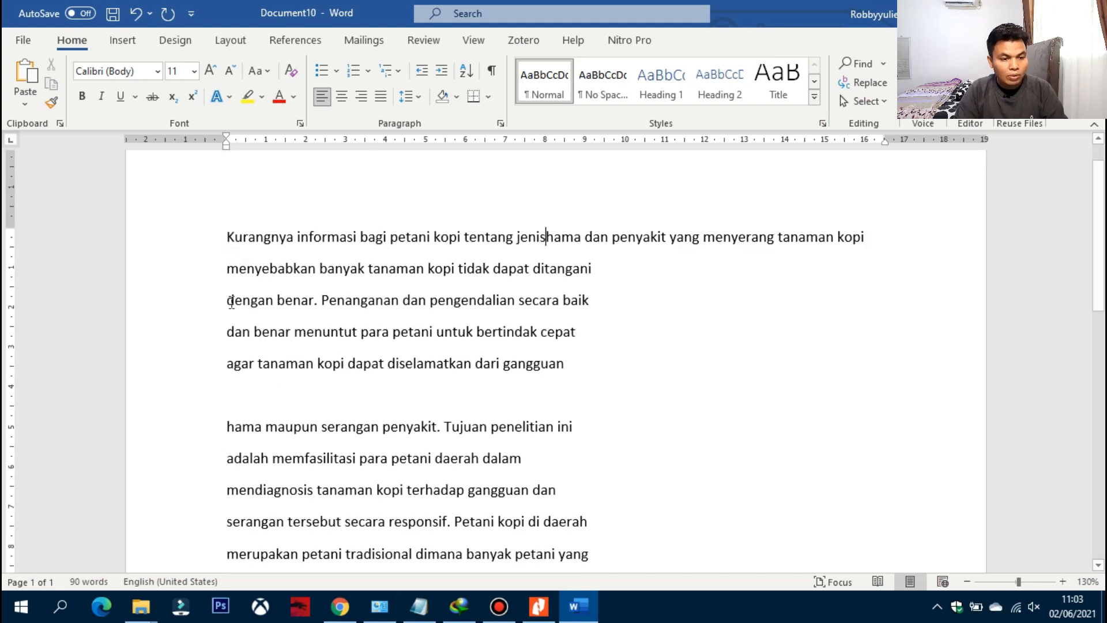
pyautogui.click(229, 299)
pyautogui.press('BackSpace')
pyautogui.click(230, 313)
pyautogui.press('BackSpace')
pyautogui.click(228, 320)
pyautogui.press('BackSpace')
pyautogui.click(229, 372)
pyautogui.press('BackSpace')
pyautogui.press('BackSpace')
pyautogui.click(229, 341)
pyautogui.click(228, 381)
pyautogui.press('BackSpace')
pyautogui.click(226, 403)
pyautogui.press('BackSpace')
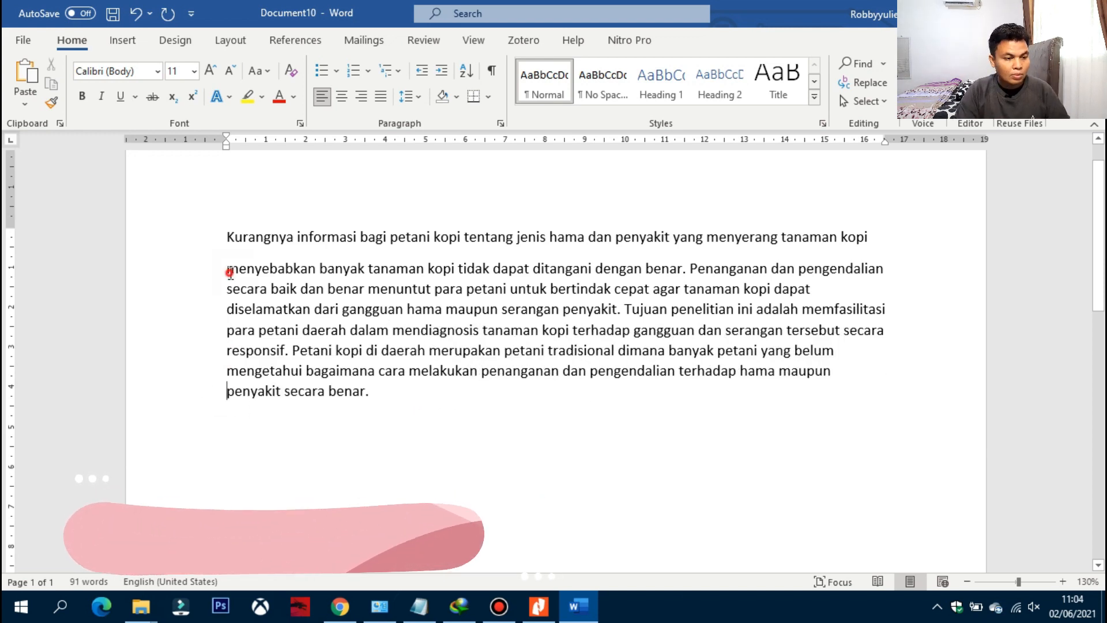
pyautogui.click(231, 271)
pyautogui.press('BackSpace')
pyautogui.moveTo(420, 383); pyautogui.dragTo(227, 237)
pyautogui.click(381, 96)
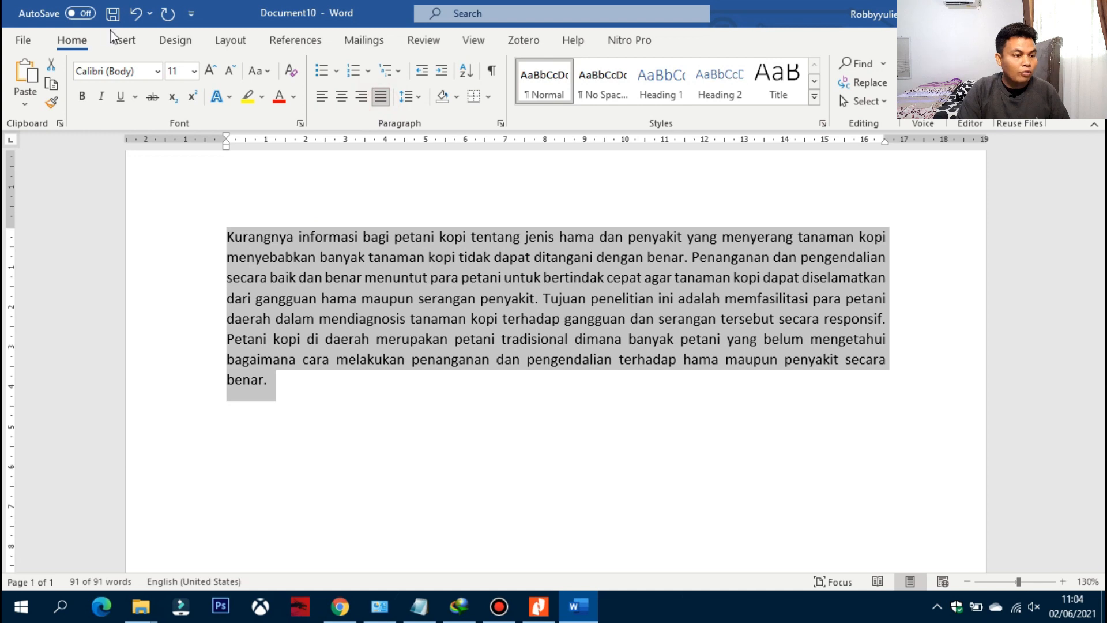
# Step: Save the document as turnitin1 in the Downloads folder as a Word Document (*.docx)
pyautogui.click(112, 13)
pyautogui.click(445, 433)
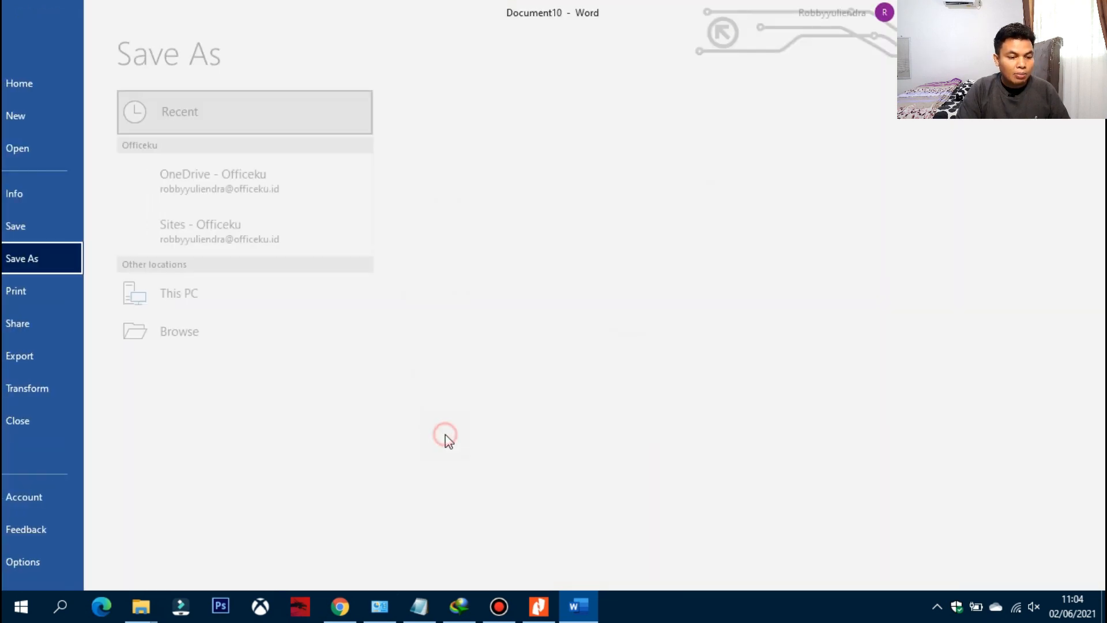
pyautogui.click(258, 378)
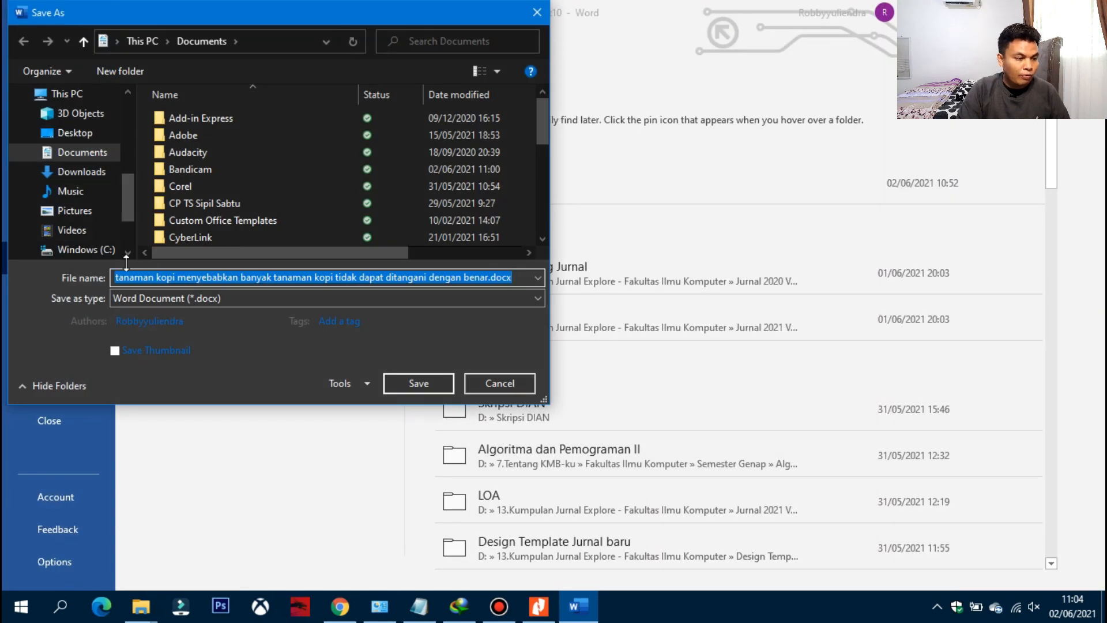
pyautogui.click(89, 172)
pyautogui.click(234, 277)
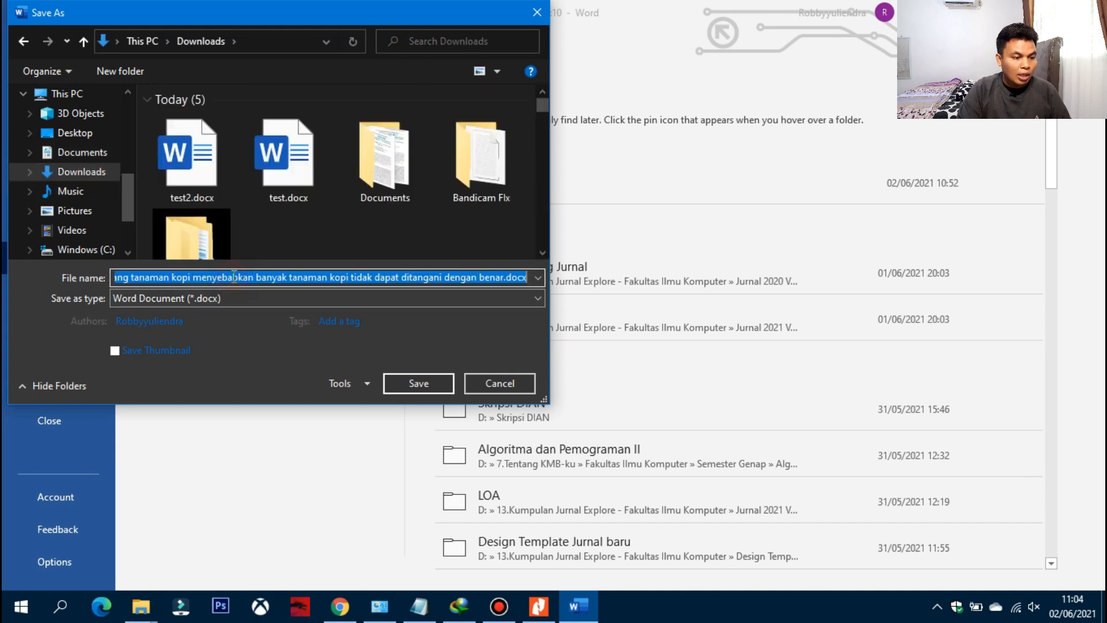
pyautogui.write('turn')
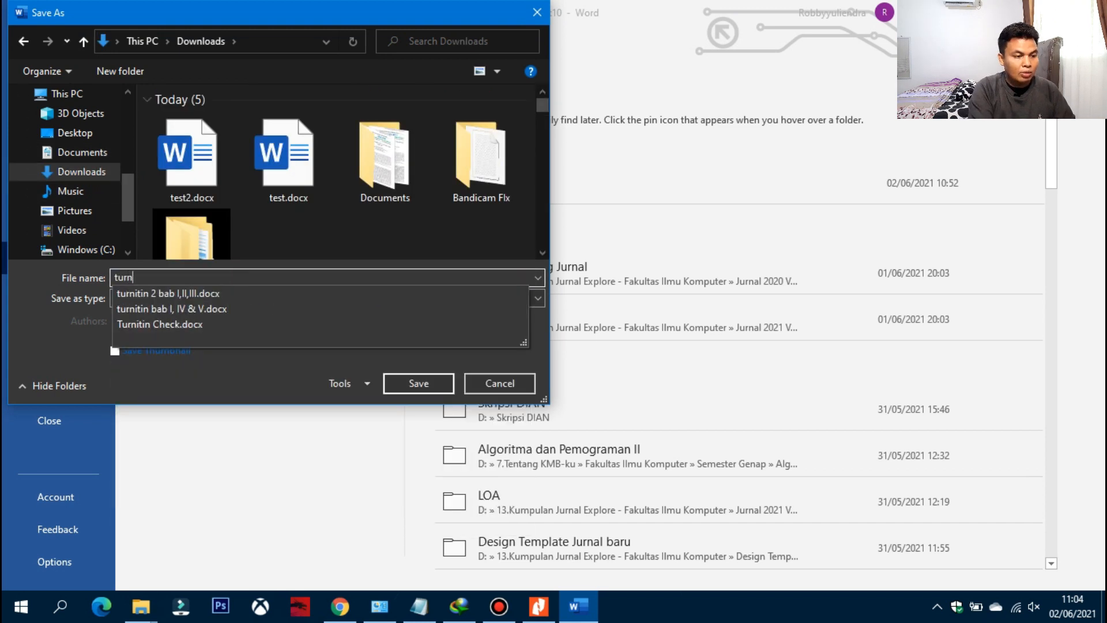
pyautogui.write('itin1')
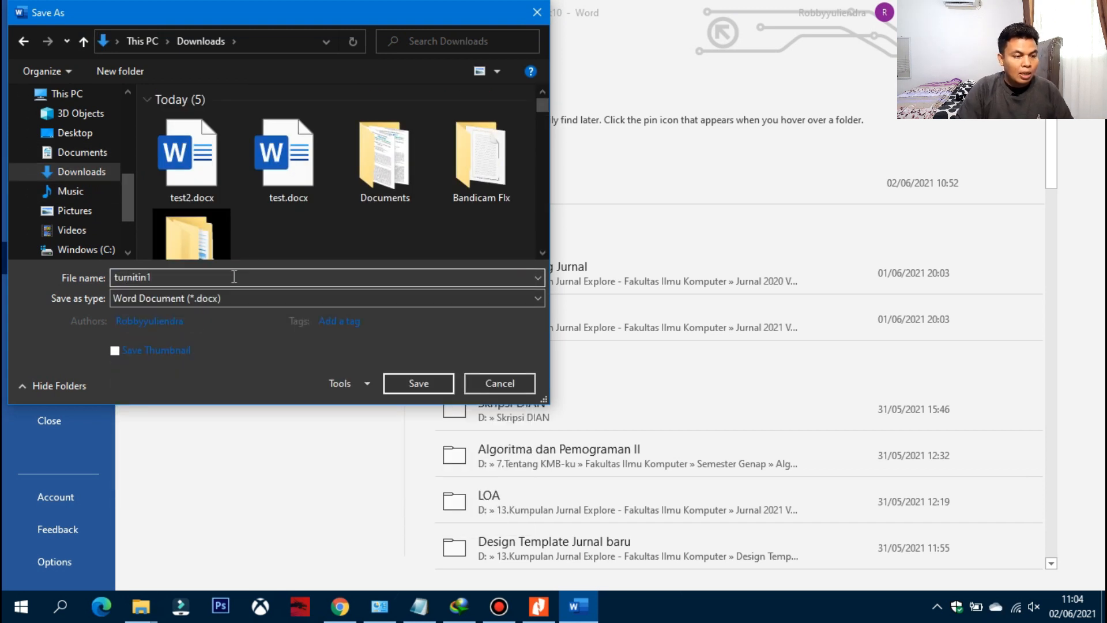
pyautogui.click(422, 383)
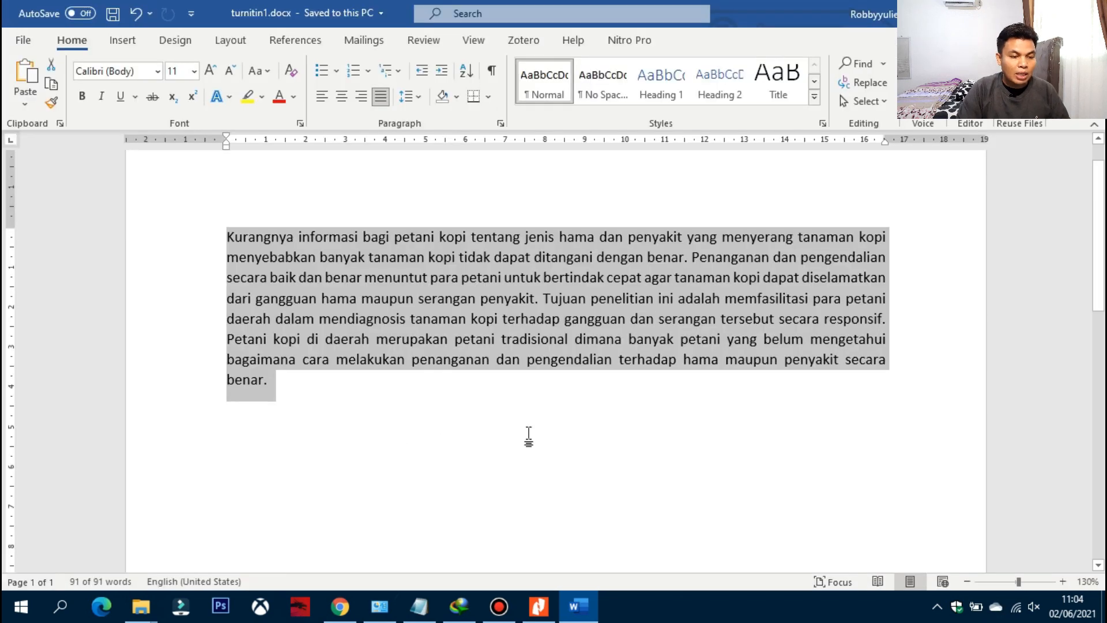
pyautogui.click(569, 392)
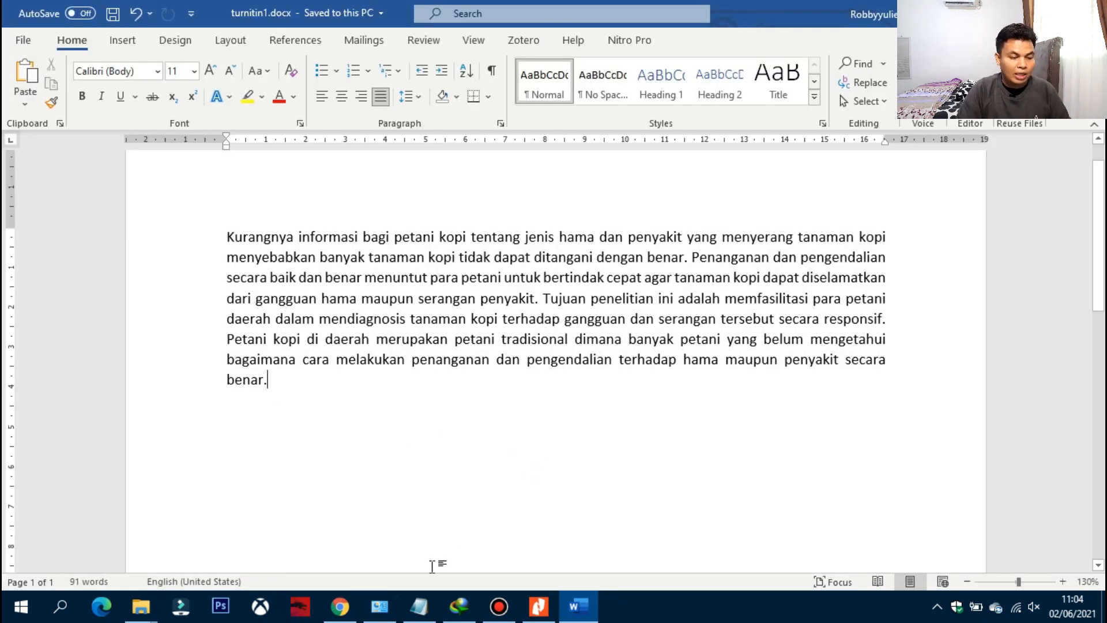
# Step: Switch to Chrome, open publikasiubl.turnitin.com/home/ in a new tab, and close the downloads bar
pyautogui.click(340, 606)
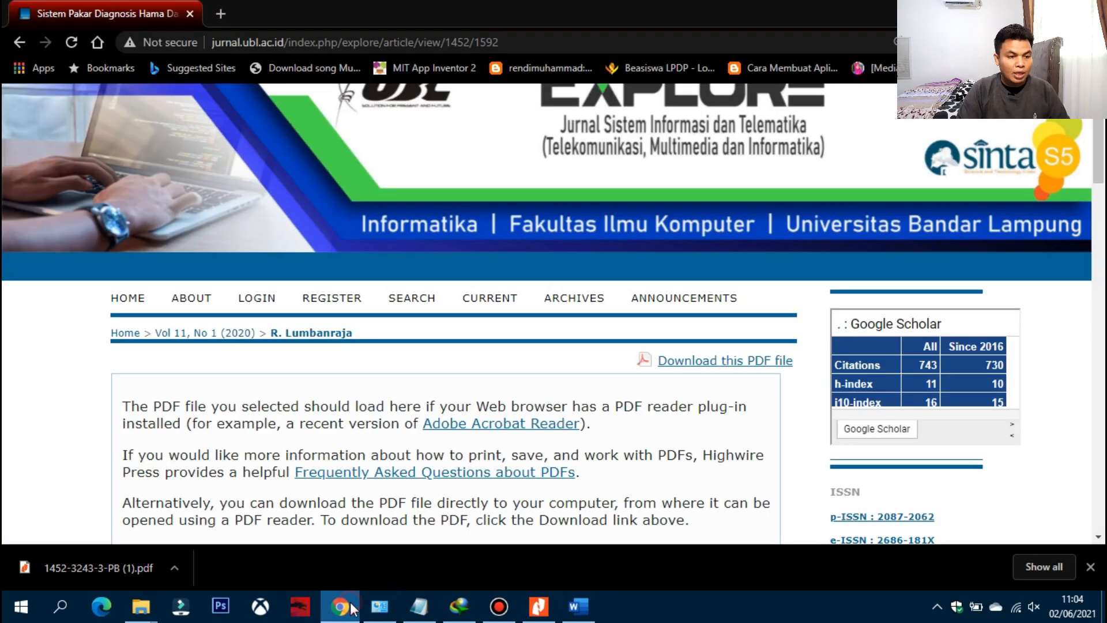
pyautogui.click(225, 12)
pyautogui.write('publikasiubl.turnitin.com/home/')
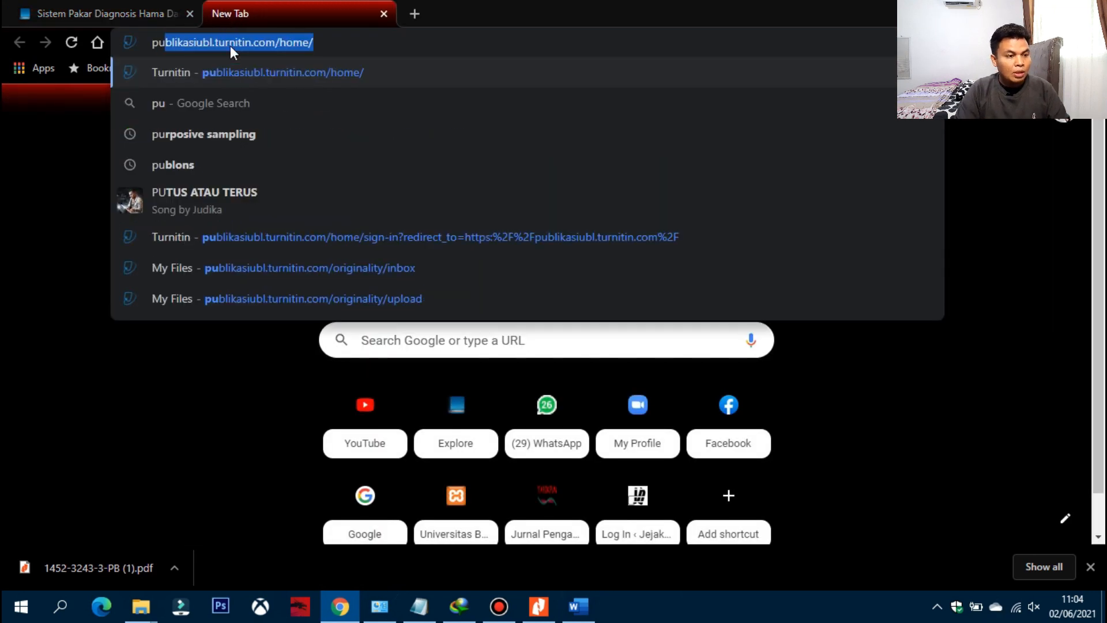
pyautogui.click(243, 74)
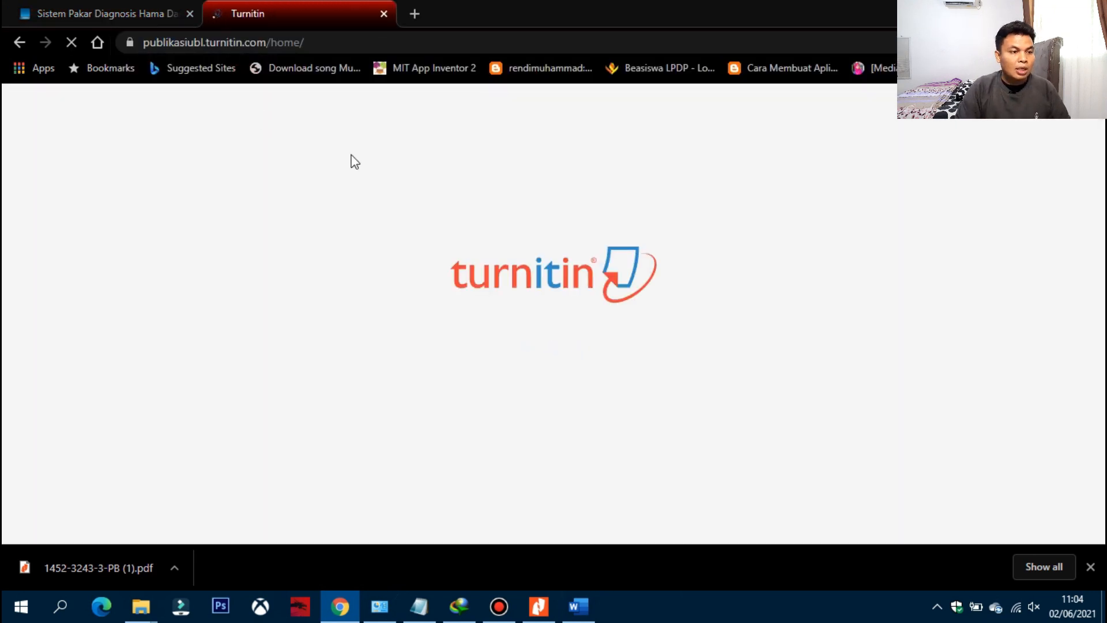
pyautogui.click(1091, 567)
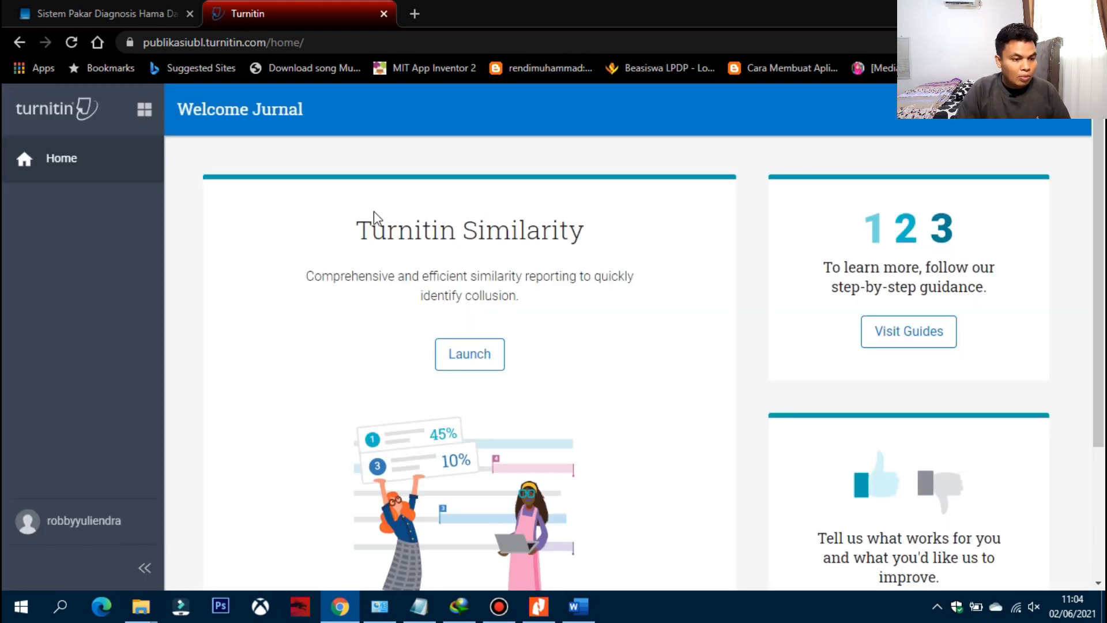
# Step: Launch Turnitin Similarity and start a file upload in the Lain-Lain folder
pyautogui.click(483, 353)
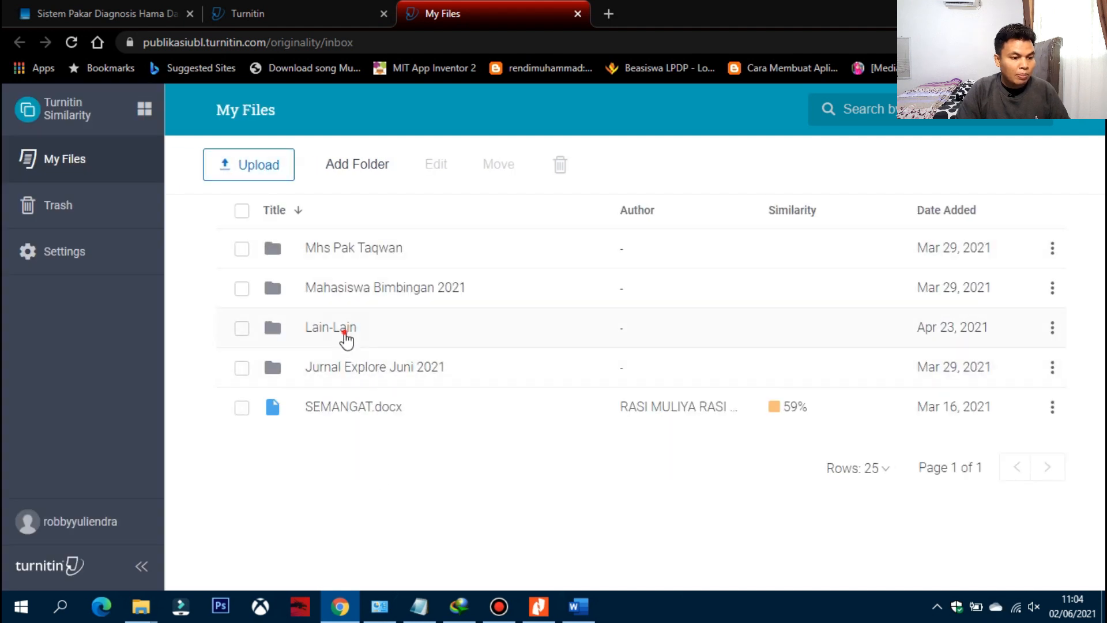
pyautogui.click(339, 338)
pyautogui.click(255, 168)
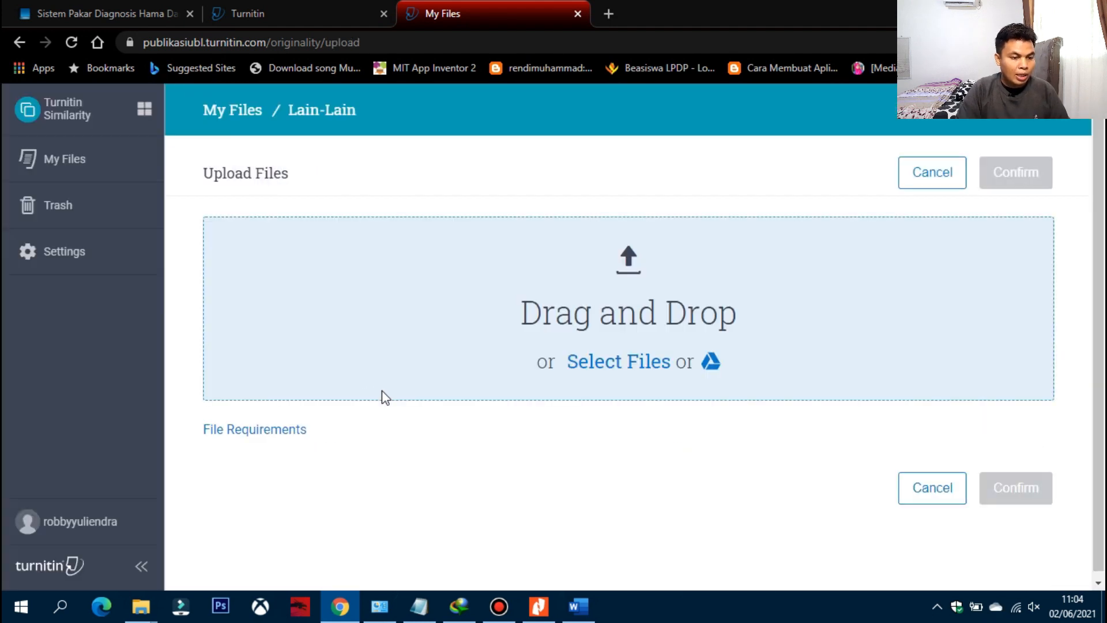
# Step: Add turnitin1.docx from the Downloads folder to the upload, enter Coba as the author first name, and confirm the submission
pyautogui.moveTo(141, 605)
pyautogui.click(86, 537)
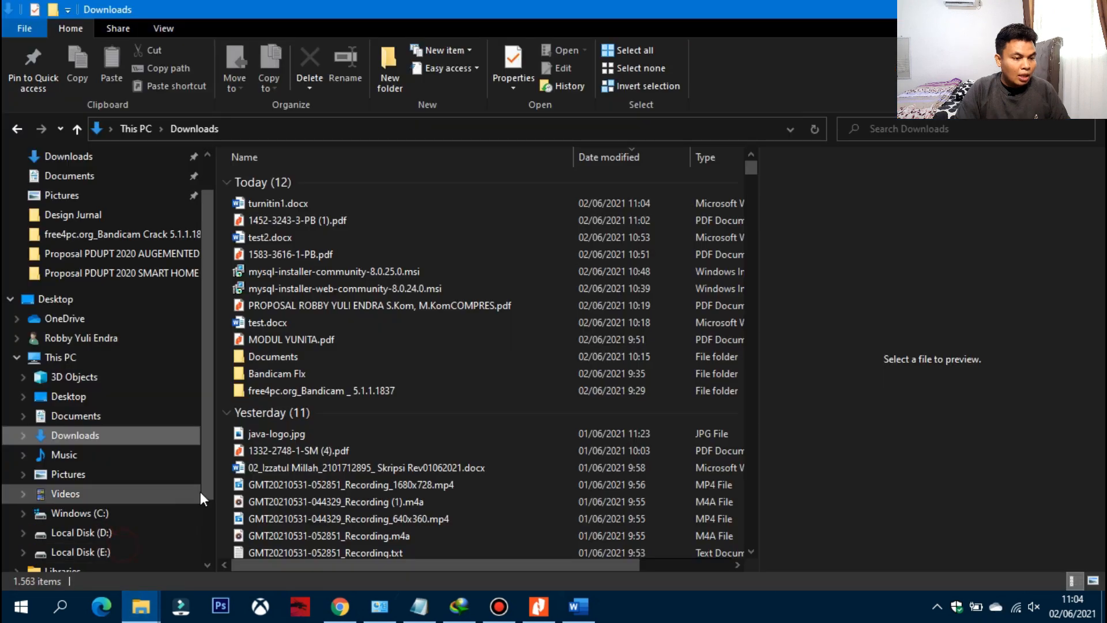
pyautogui.moveTo(323, 203); pyautogui.dragTo(421, 377)
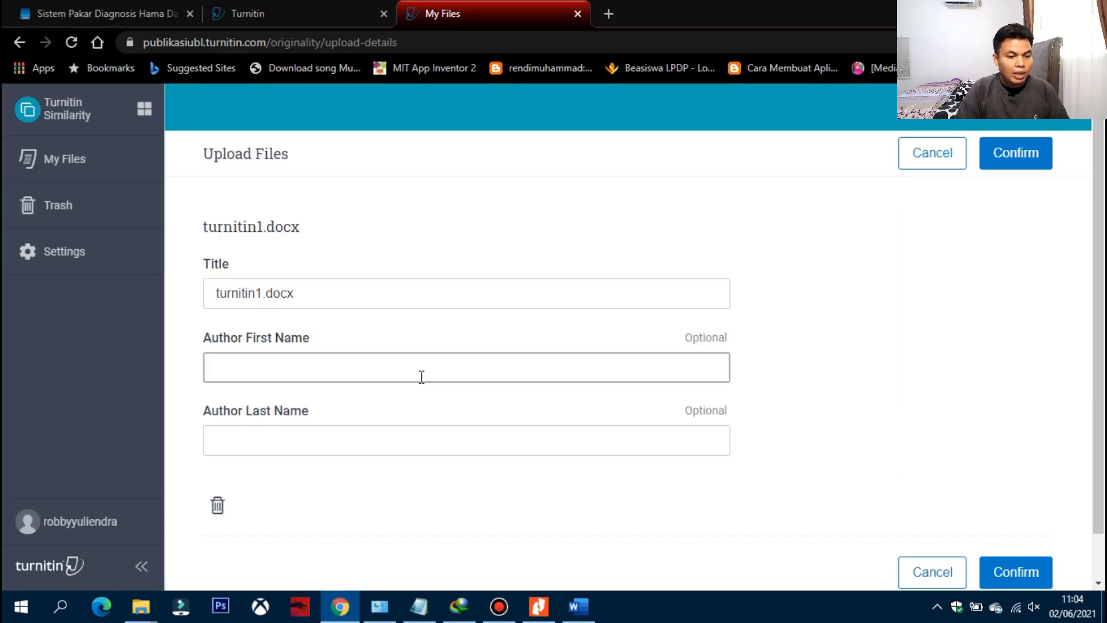
pyautogui.click(392, 368)
pyautogui.write('Coba')
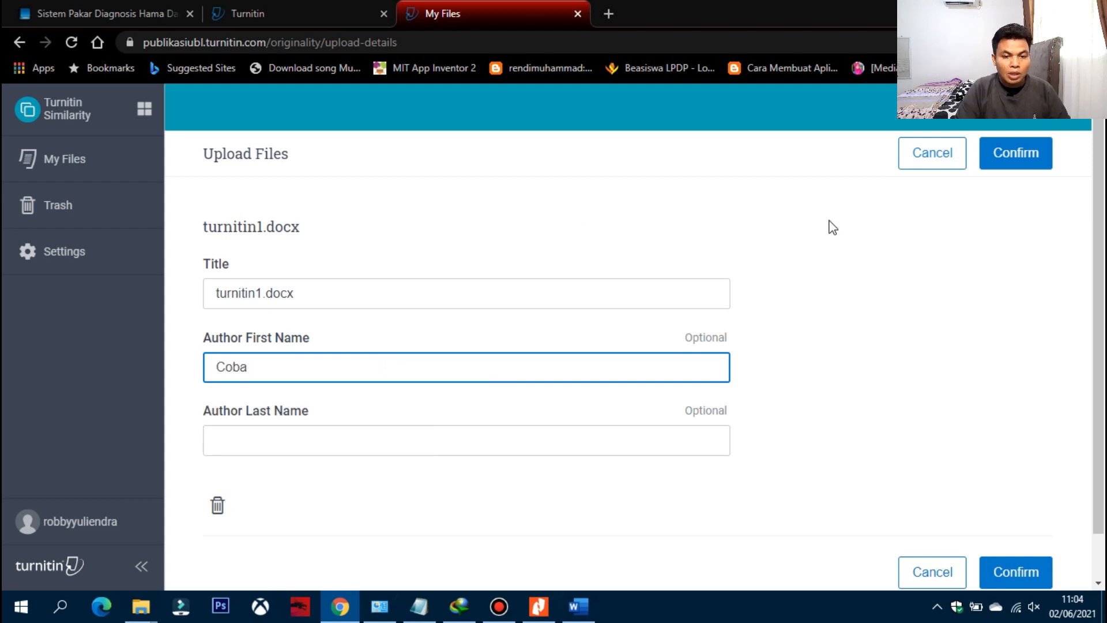
pyautogui.click(1021, 157)
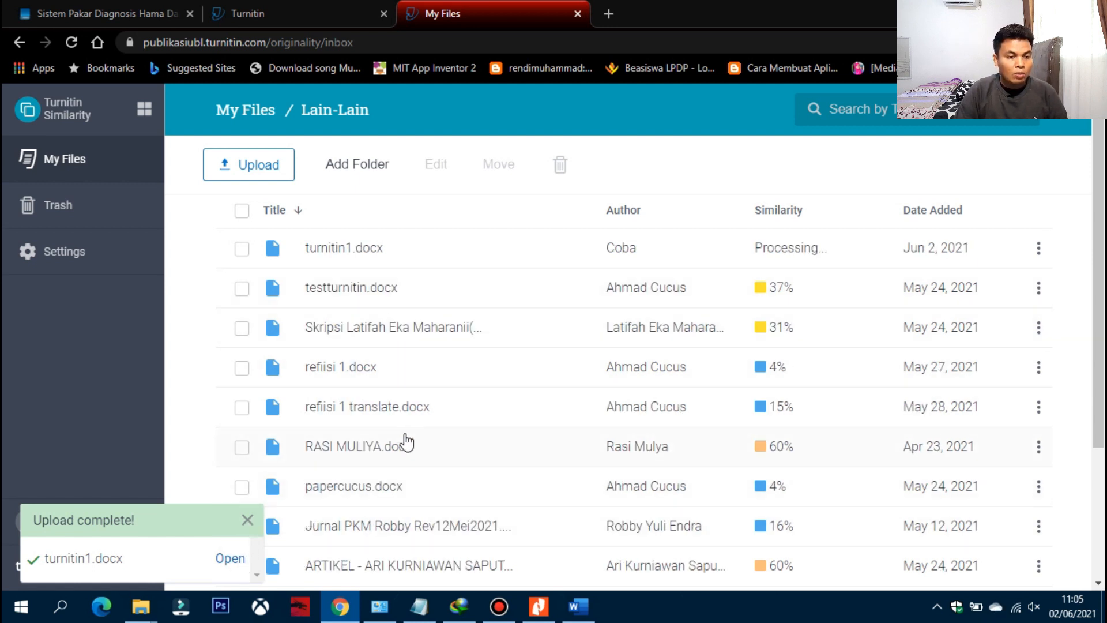
# Step: Reload the Lain-Lain file list and open the similarity report for turnitin1.docx
pyautogui.click(72, 43)
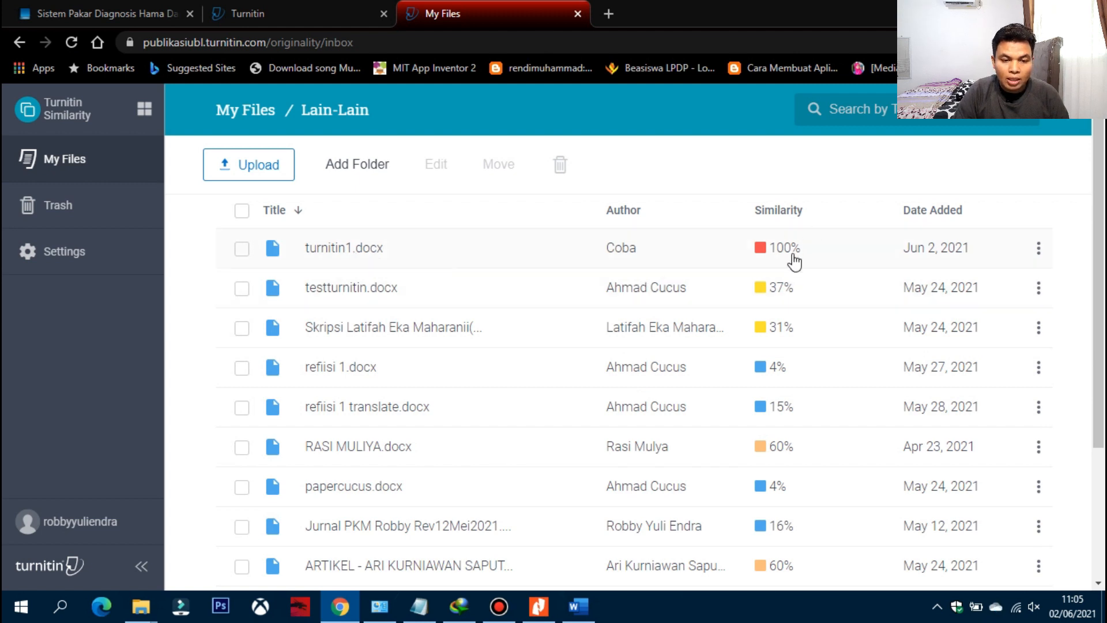
pyautogui.click(795, 260)
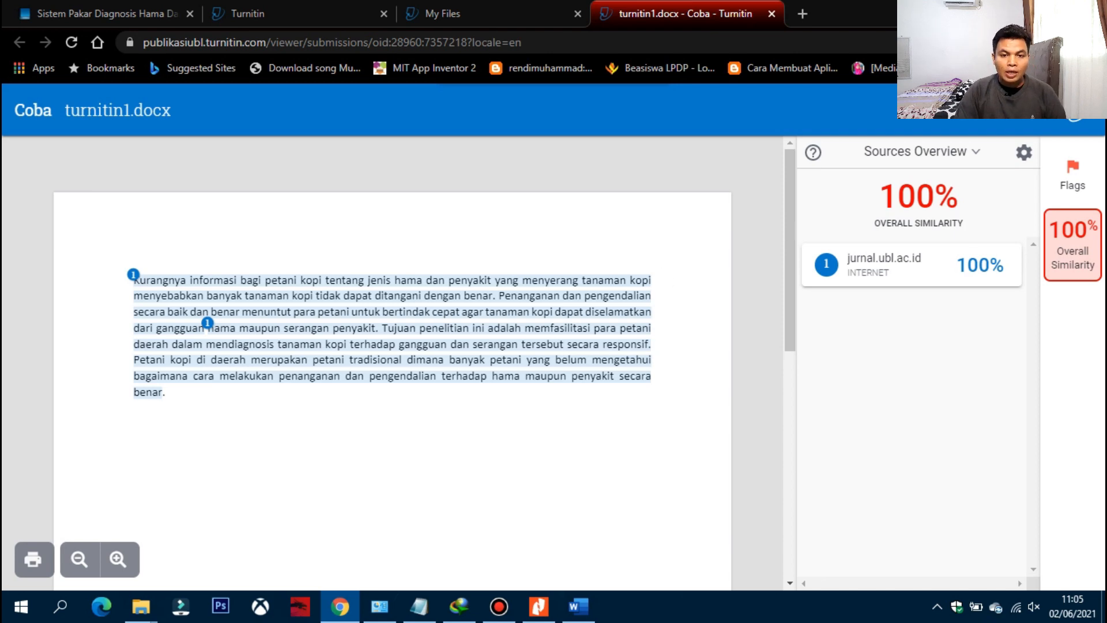
# Step: Switch back to turnitin1.docx in Word and add two new lines below the paragraph
pyautogui.hotkey('alt', 'Tab')
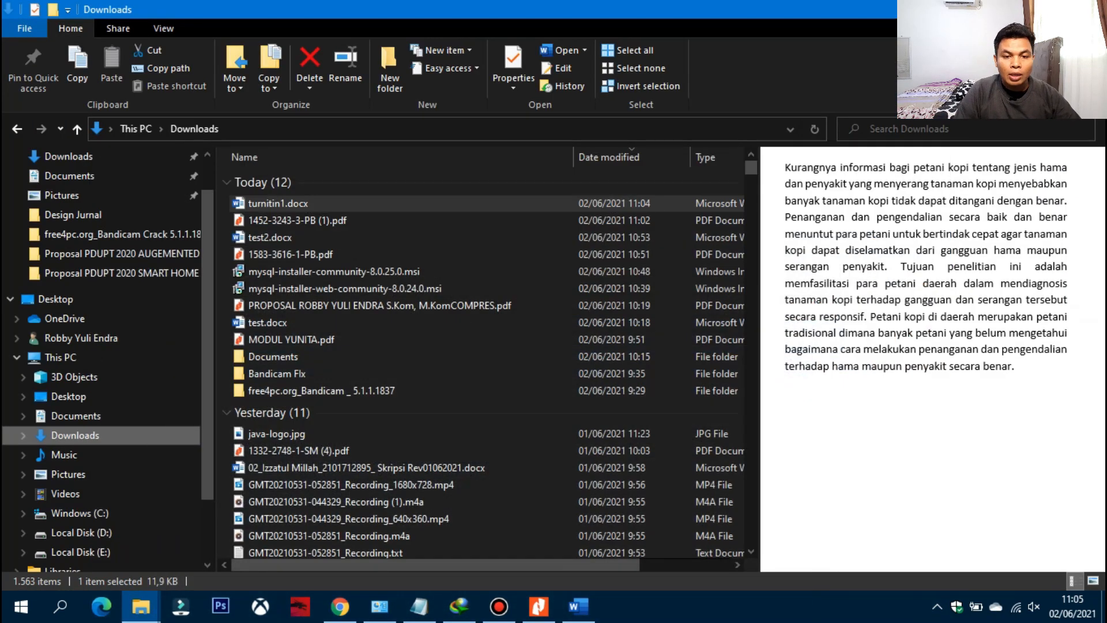
pyautogui.hotkey('alt', 'Tab')
pyautogui.scroll(-1, 338, 386)
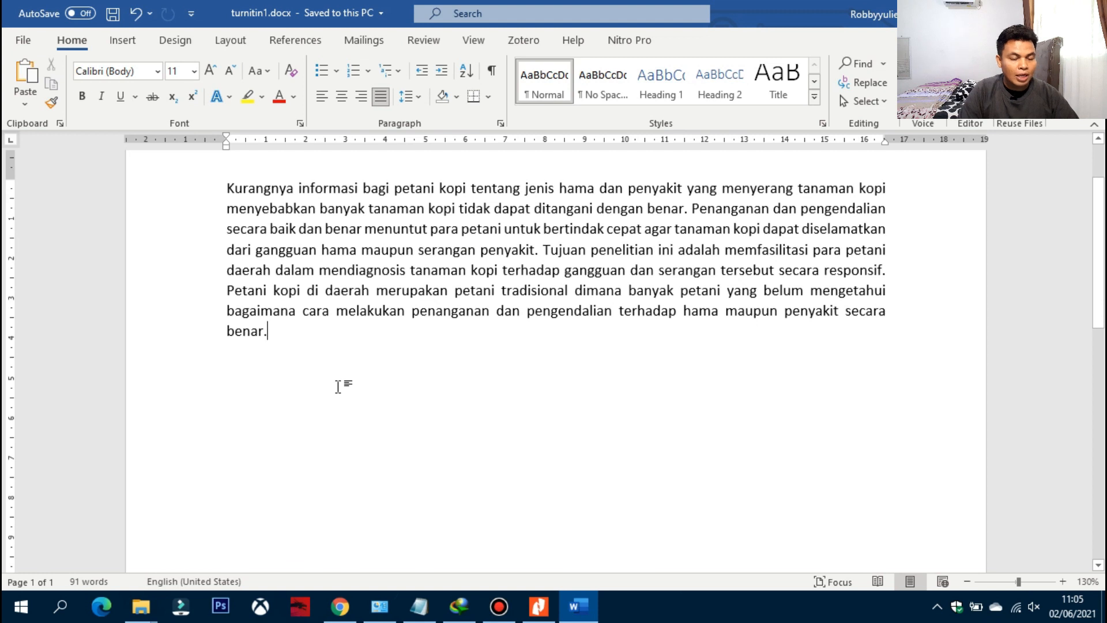
pyautogui.click(338, 386)
pyautogui.press('Return')
pyautogui.press('Return')
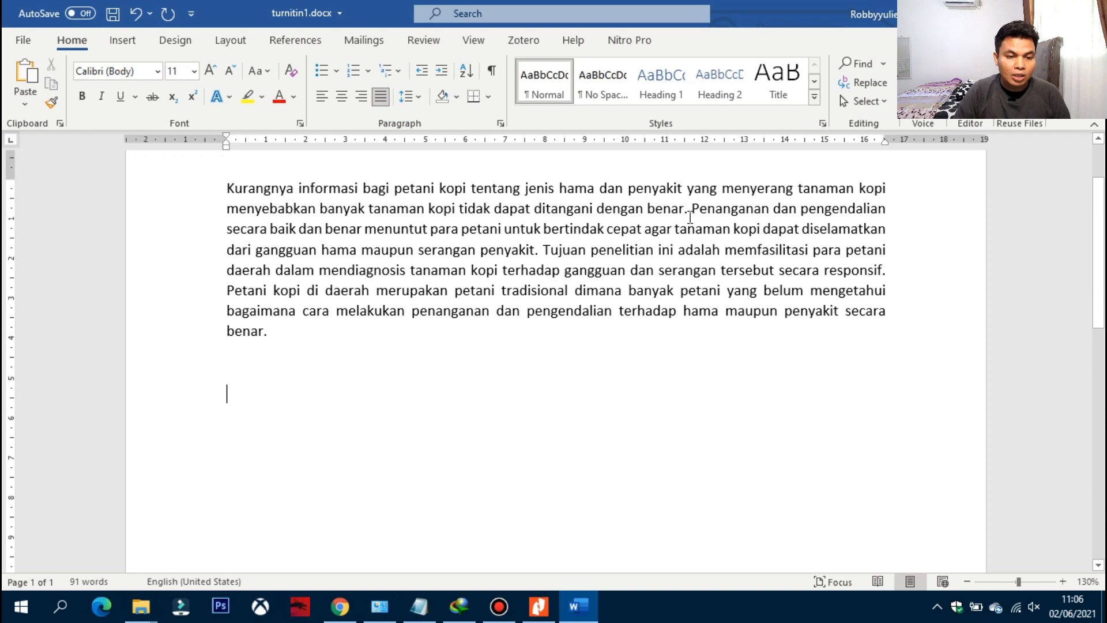
# Step: Highlight the paragraph's first sentence, from "Kurangnya informasi" to "dengan benar.", in yellow
pyautogui.moveTo(689, 211); pyautogui.dragTo(227, 189)
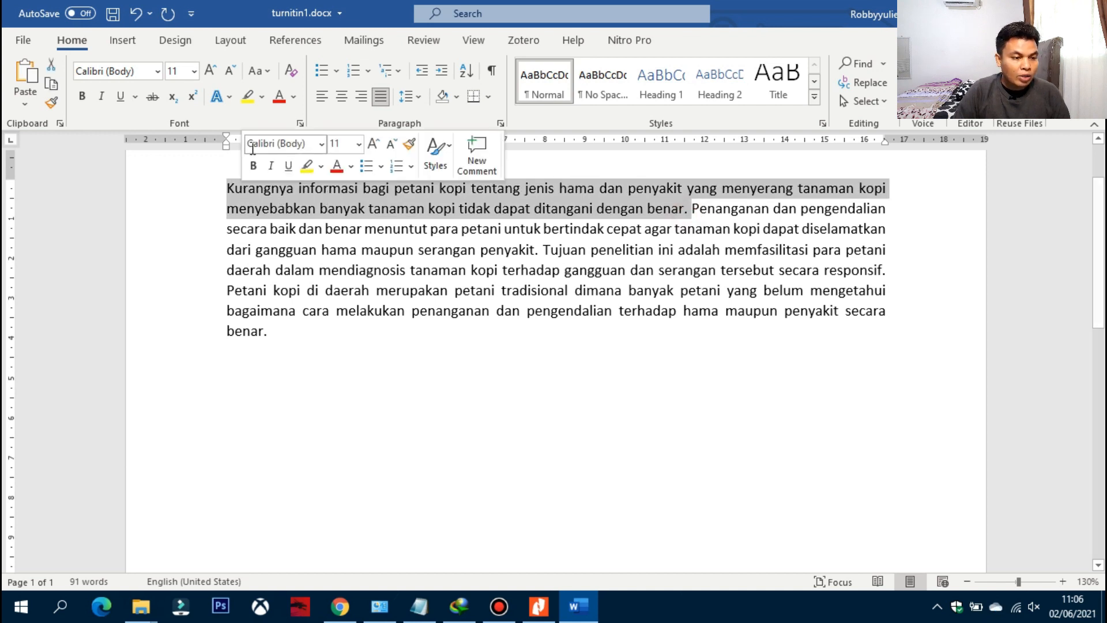
pyautogui.click(263, 97)
pyautogui.click(260, 122)
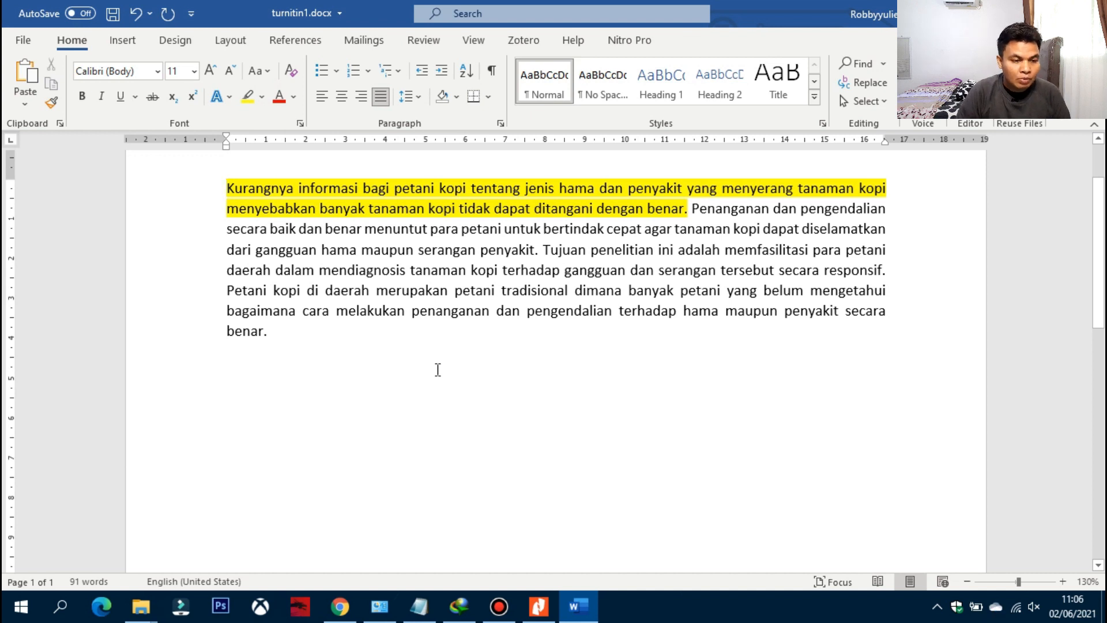
# Step: Below the paragraph, begin a reworded version on a new line with "Informasi merupakan salah satu yang sangat penting bagi manusia, termasuk"
pyautogui.click(277, 358)
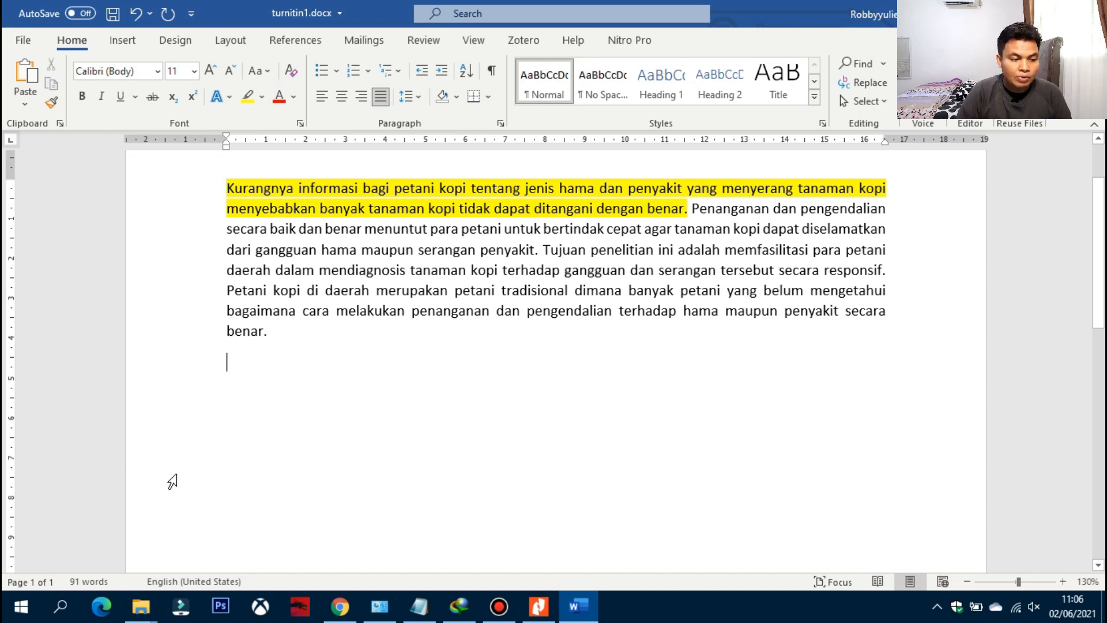
pyautogui.press('Return')
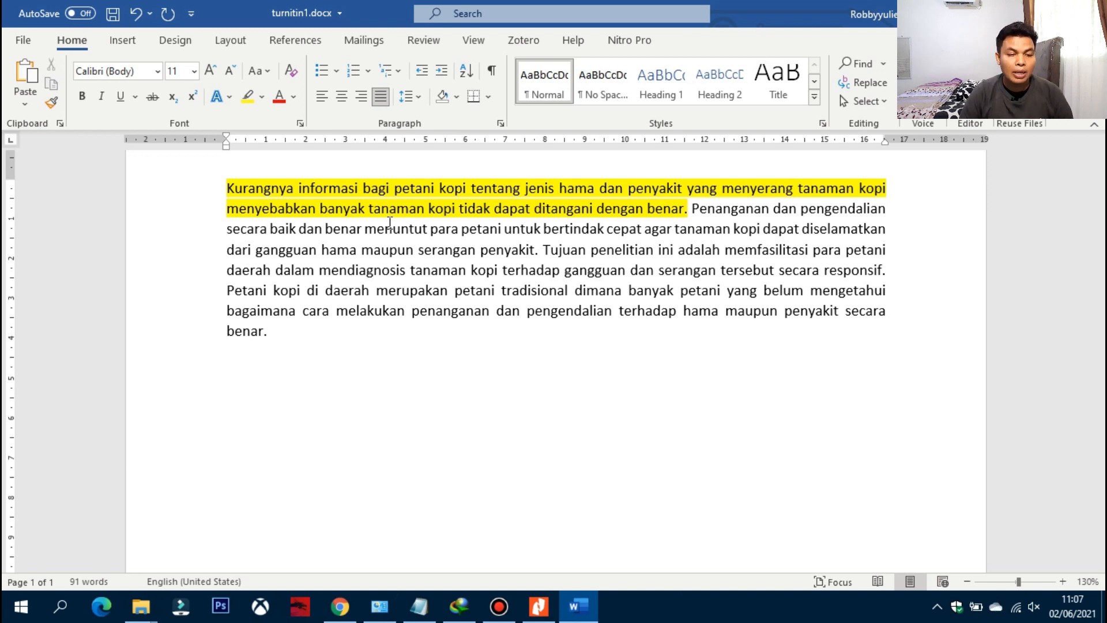
pyautogui.write('Infor')
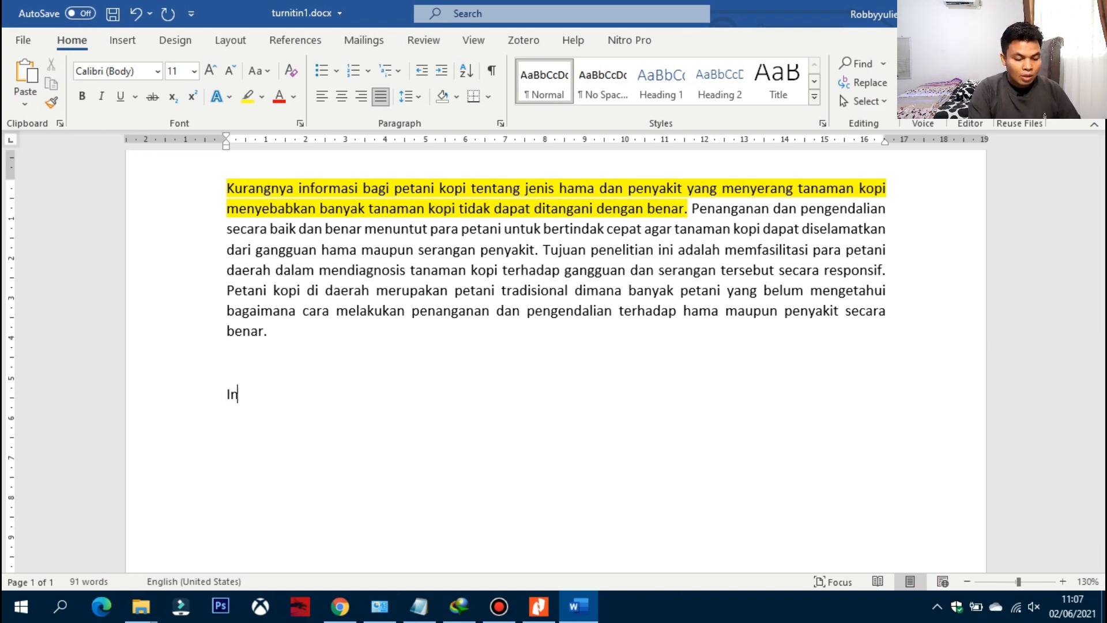
pyautogui.press('BackSpace')
pyautogui.press('BackSpace')
pyautogui.press('BackSpace')
pyautogui.press('BackSpace')
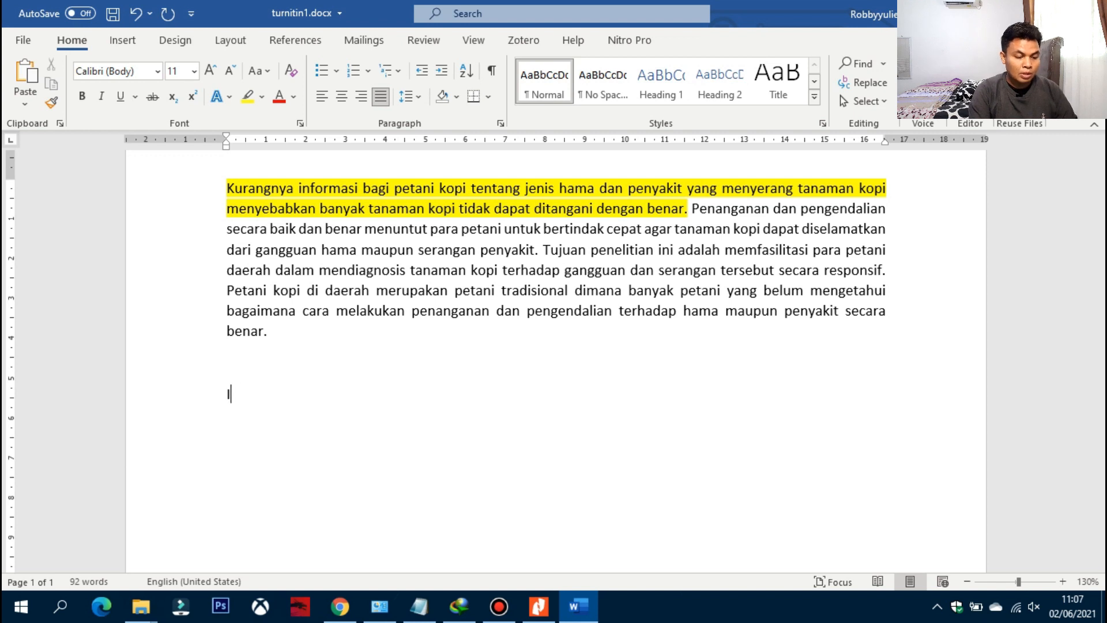
pyautogui.write('nformasi ')
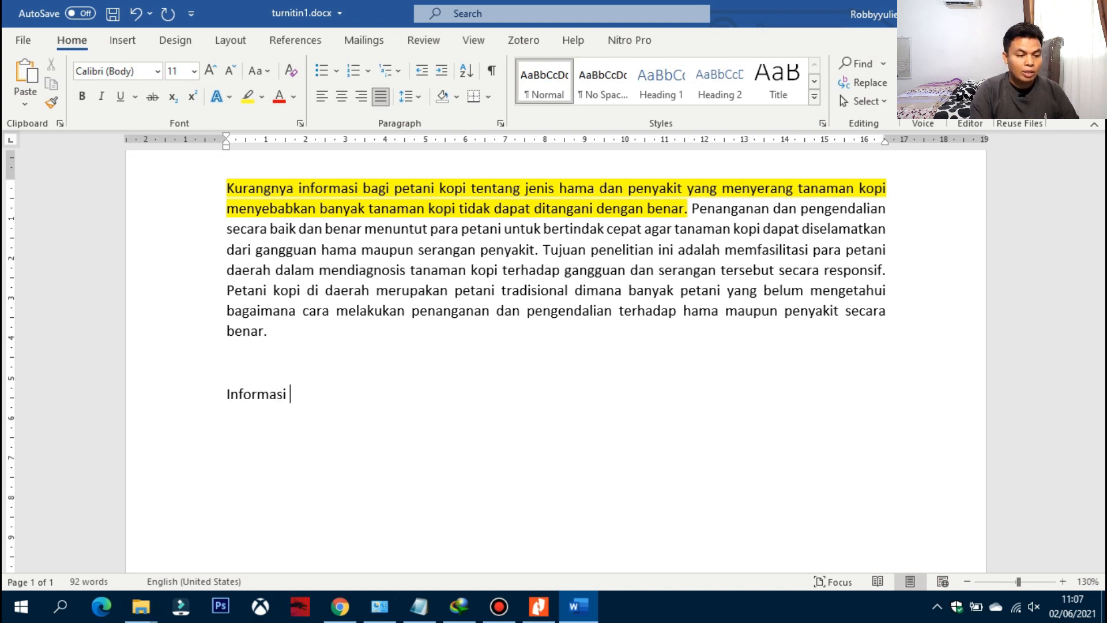
pyautogui.write('merupakan salag')
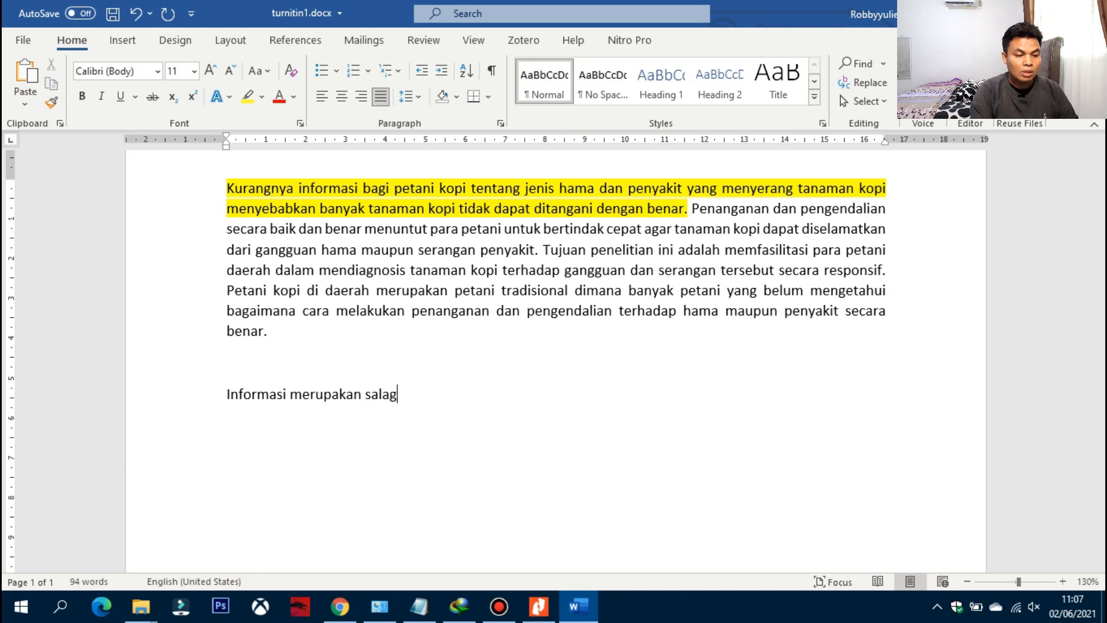
pyautogui.press('BackSpace')
pyautogui.write('h sa')
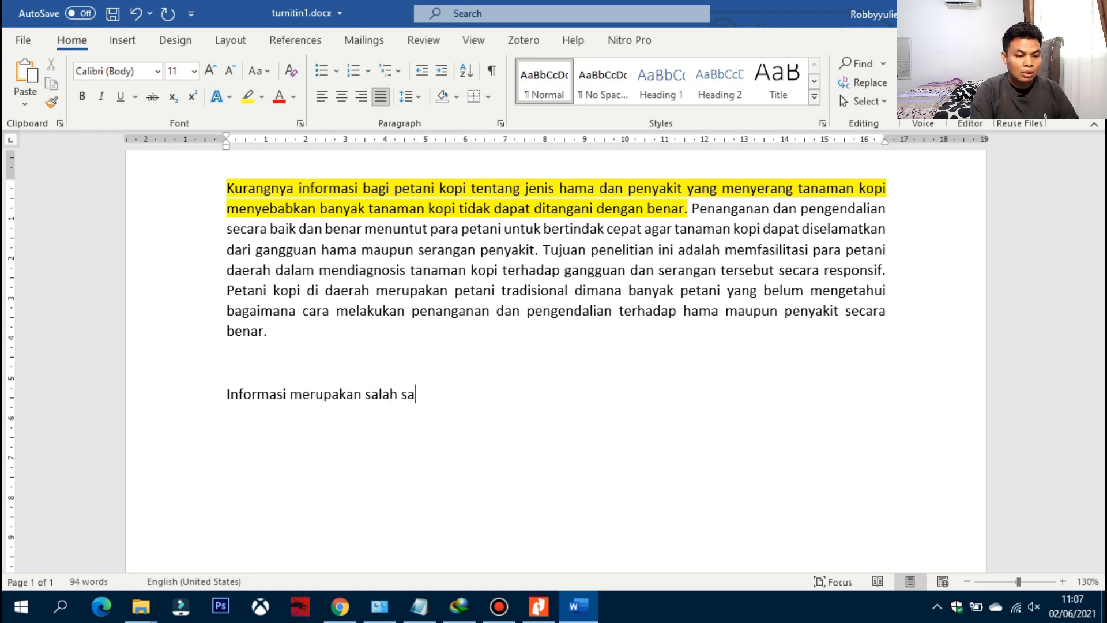
pyautogui.write('tu yang sa')
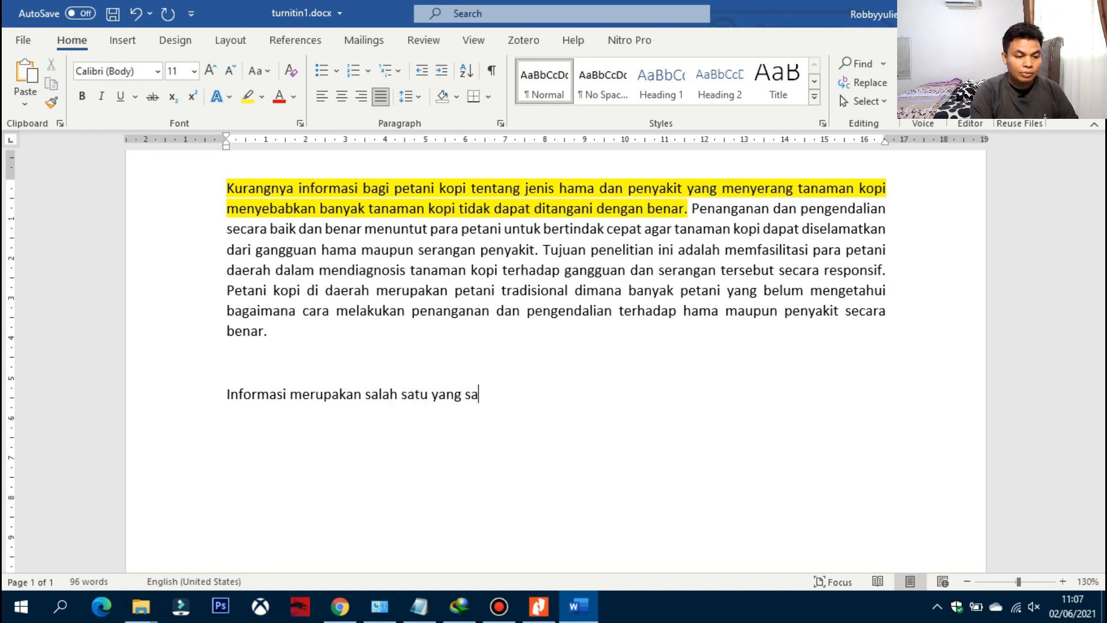
pyautogui.write('ngat penti')
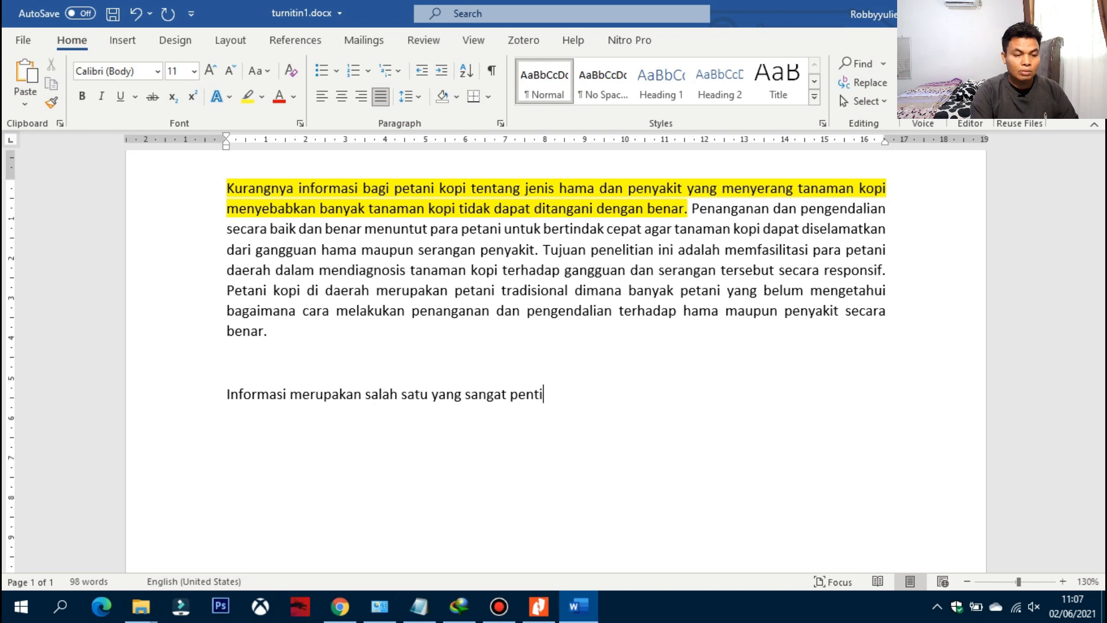
pyautogui.write('ng bagi m')
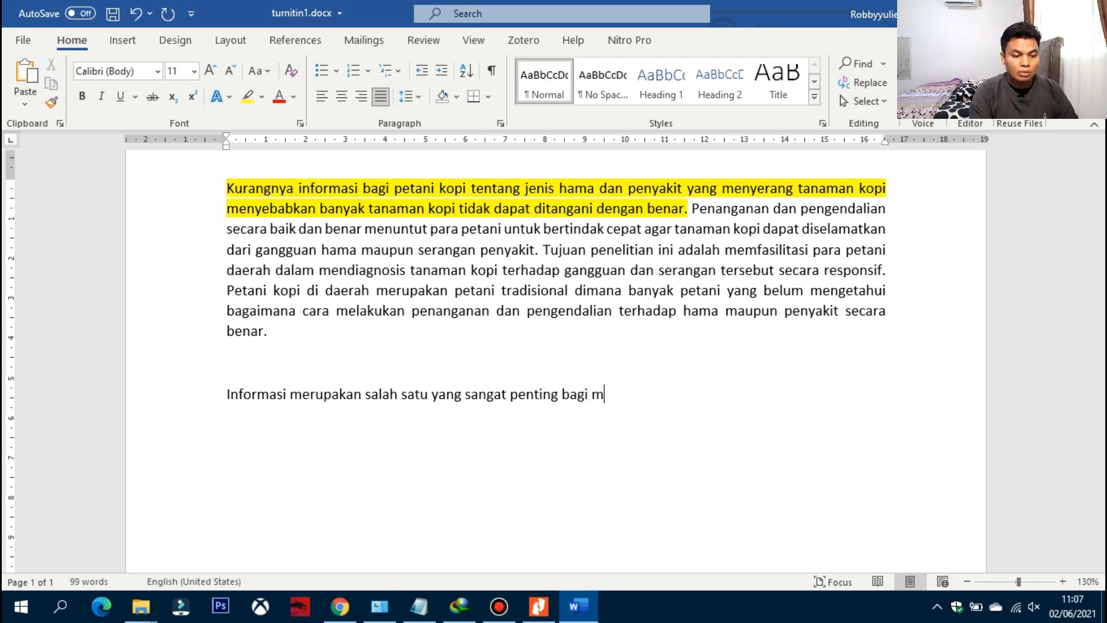
pyautogui.write('anusia,')
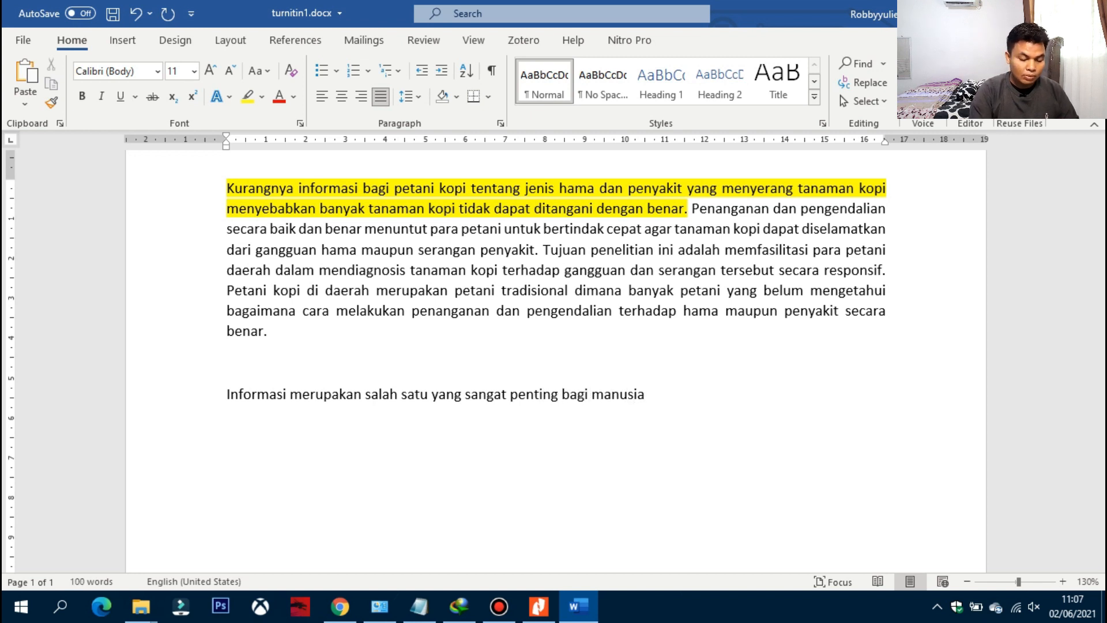
pyautogui.press('BackSpace')
pyautogui.press('BackSpace')
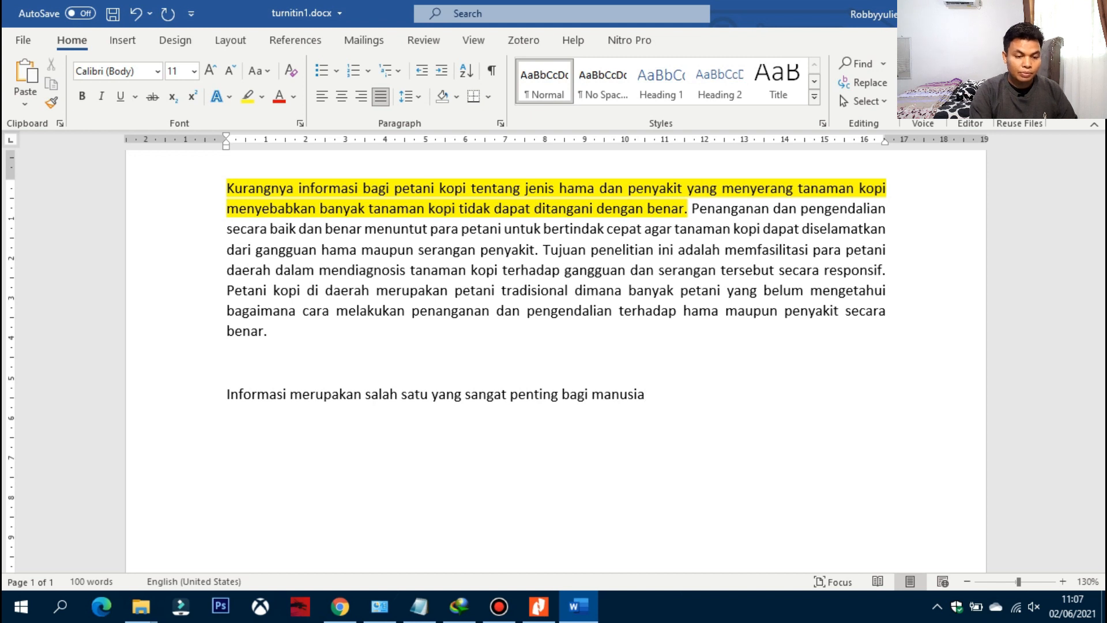
pyautogui.write(', termasuk')
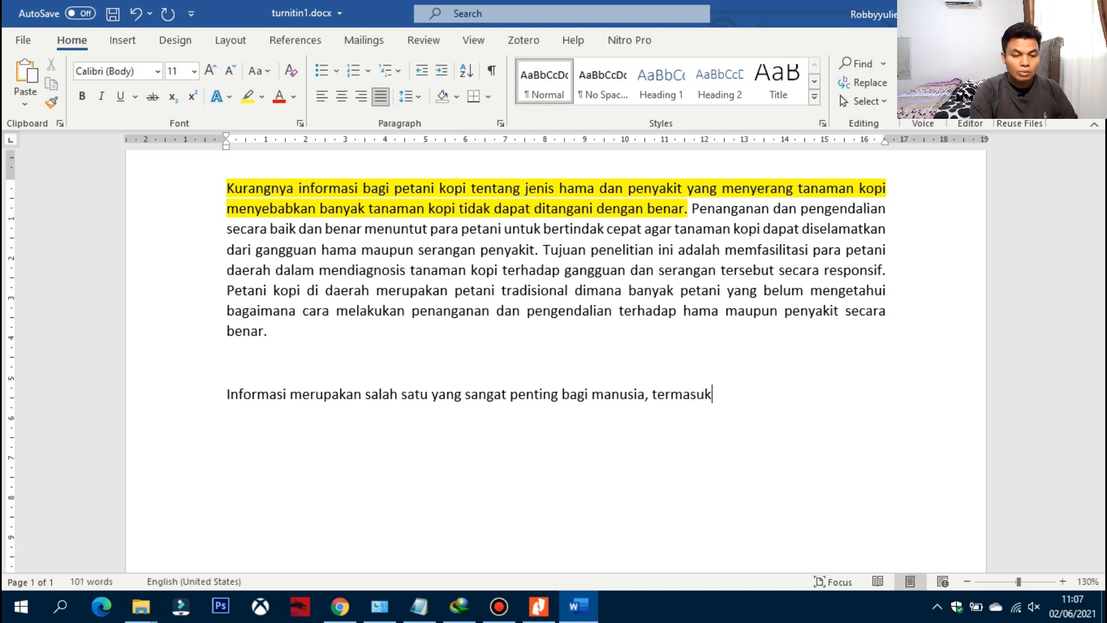
# Step: Finish the opening sentence of the reworded version with "petani." and begin the next sentence with "Jika kurang informasi petani"
pyautogui.write(' petani. Jika k')
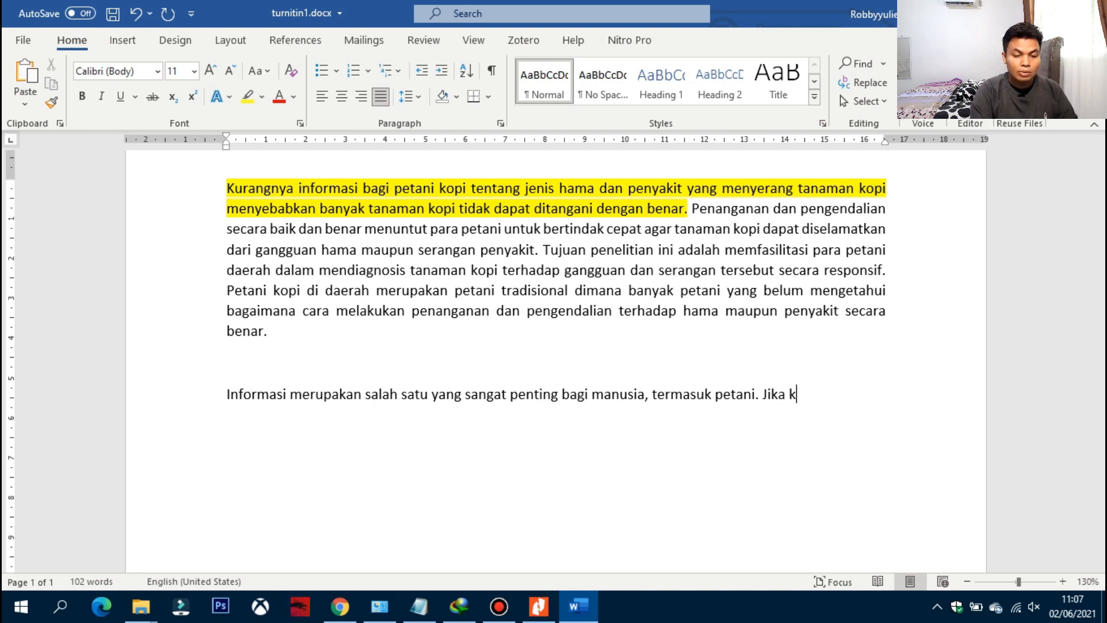
pyautogui.write('urang infor')
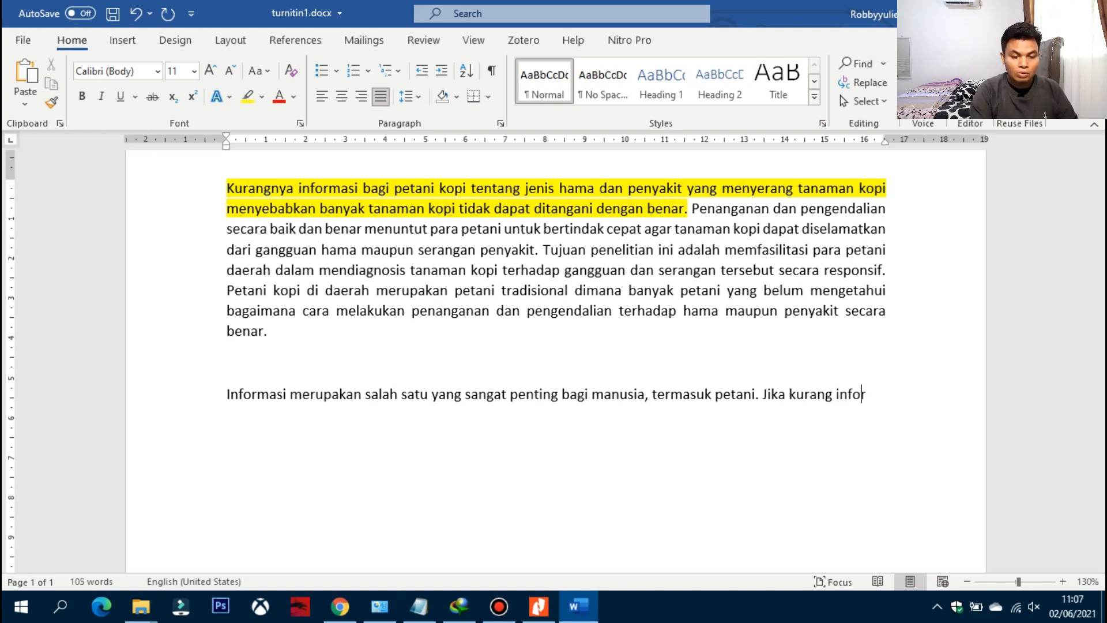
pyautogui.write('amsi')
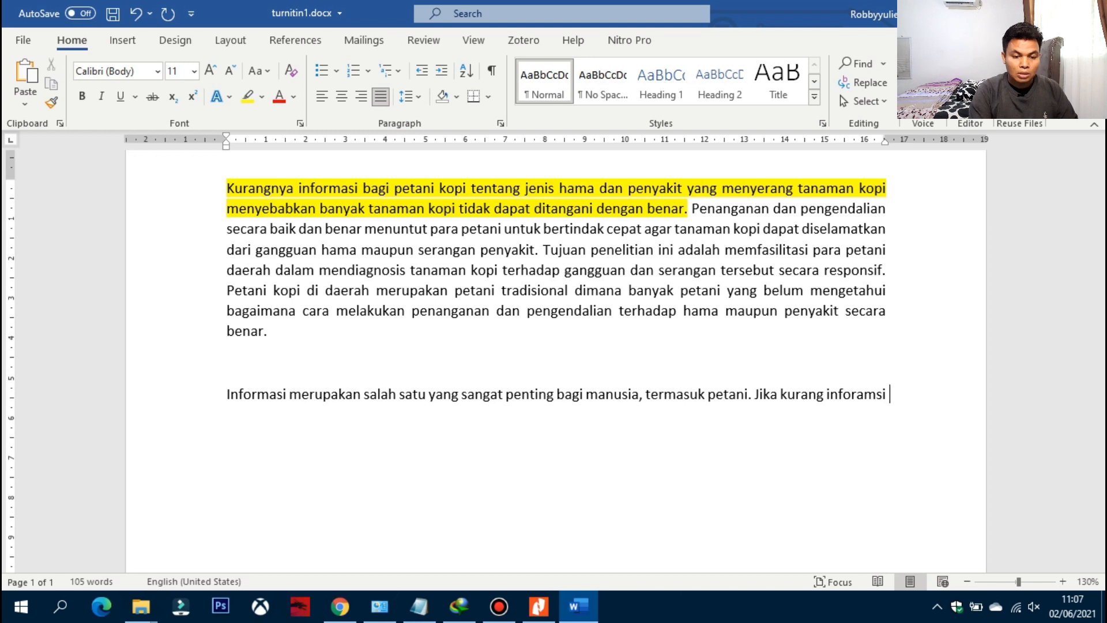
pyautogui.press('BackSpace')
pyautogui.press('BackSpace')
pyautogui.press('BackSpace')
pyautogui.press('BackSpace')
pyautogui.press('BackSpace')
pyautogui.press('BackSpace')
pyautogui.press('BackSpace')
pyautogui.press('BackSpace')
pyautogui.write('for')
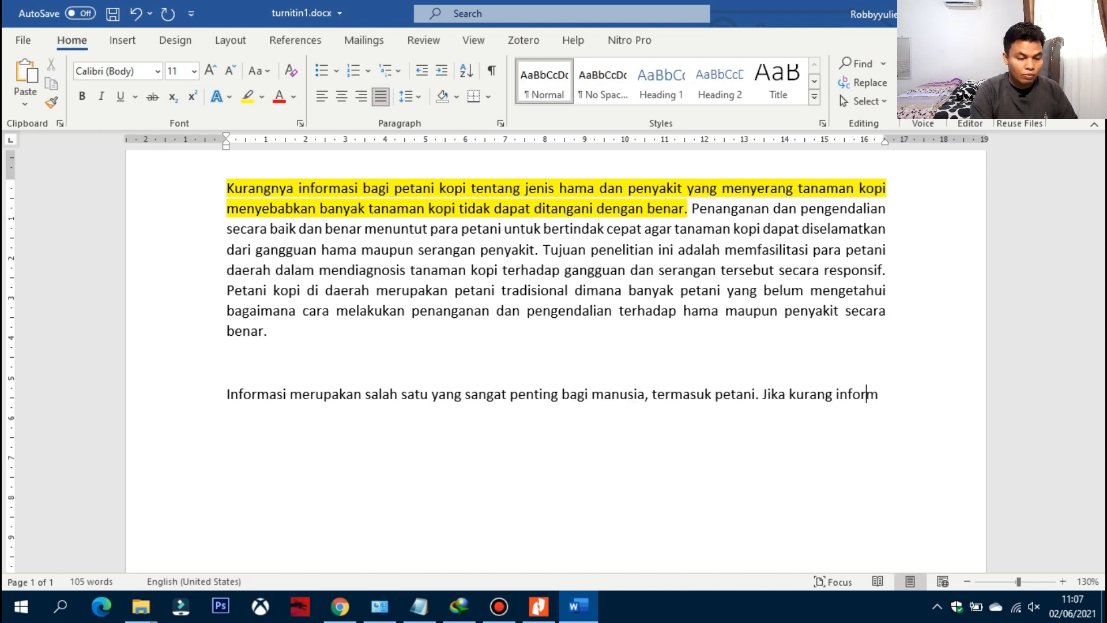
pyautogui.write('masi petani ')
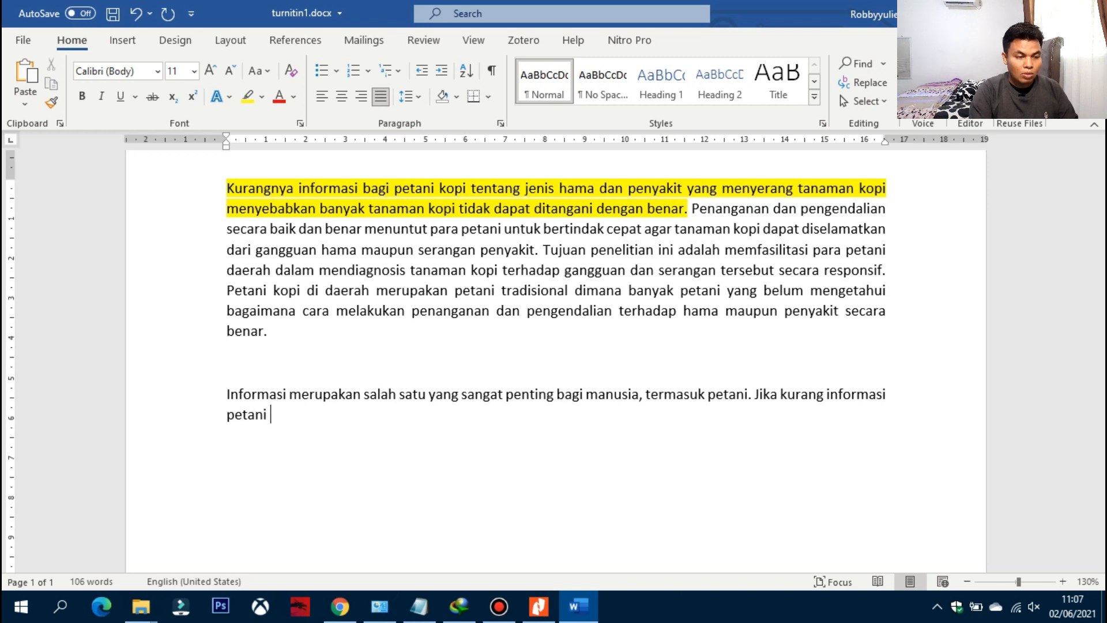
# Step: Continue the second reworded sentence with "kopi tidak mengetahui jenis hama ataupun penyakit"
pyautogui.write('kop')
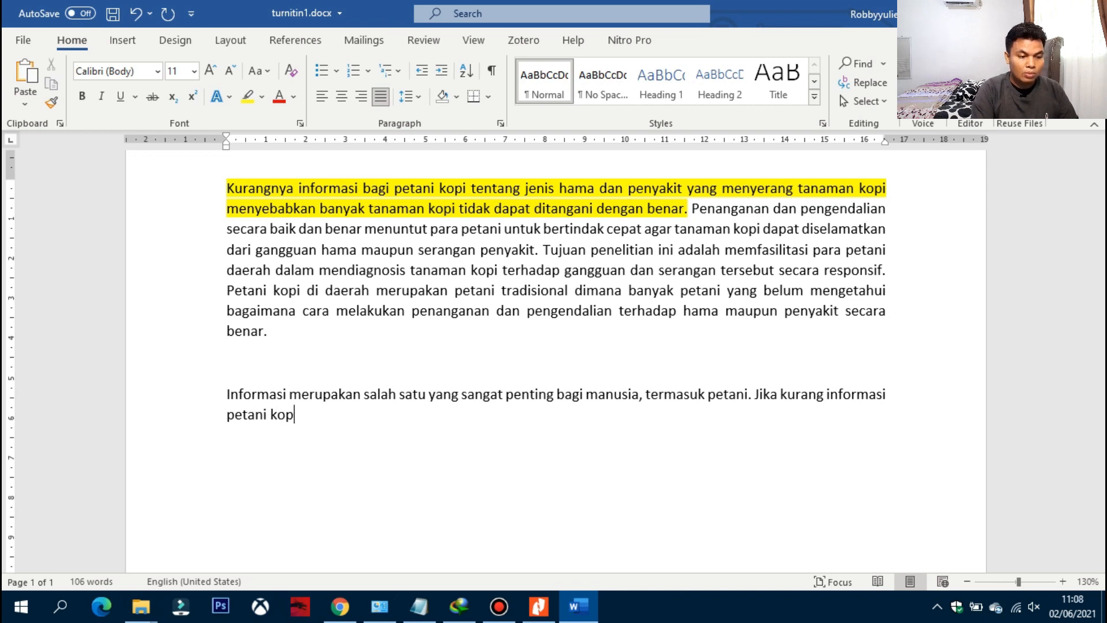
pyautogui.write('i tidak m')
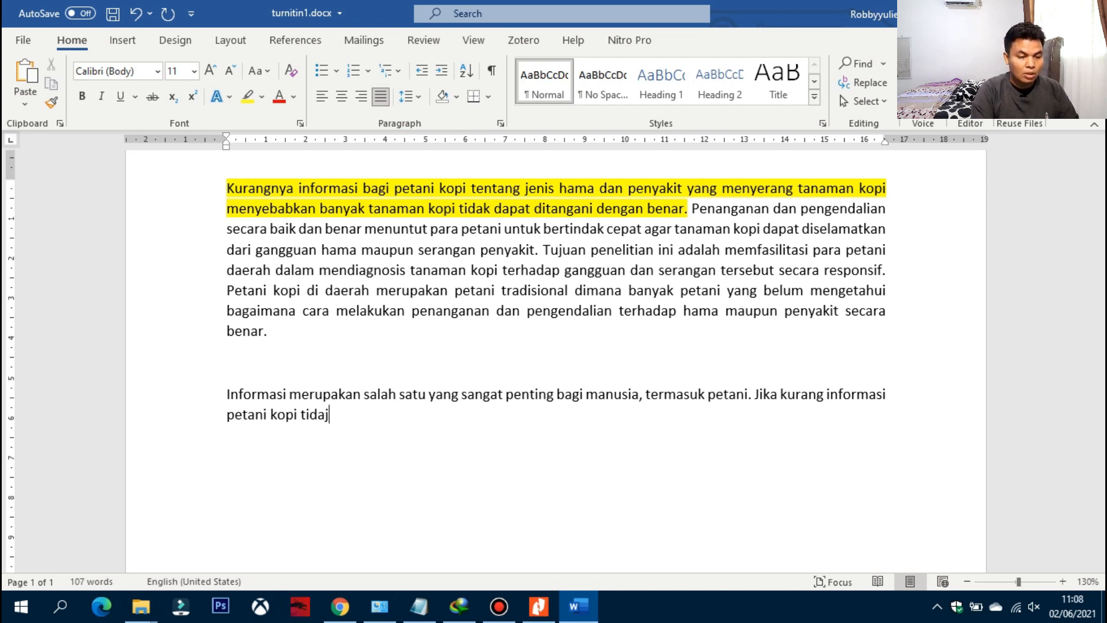
pyautogui.write('engetahui')
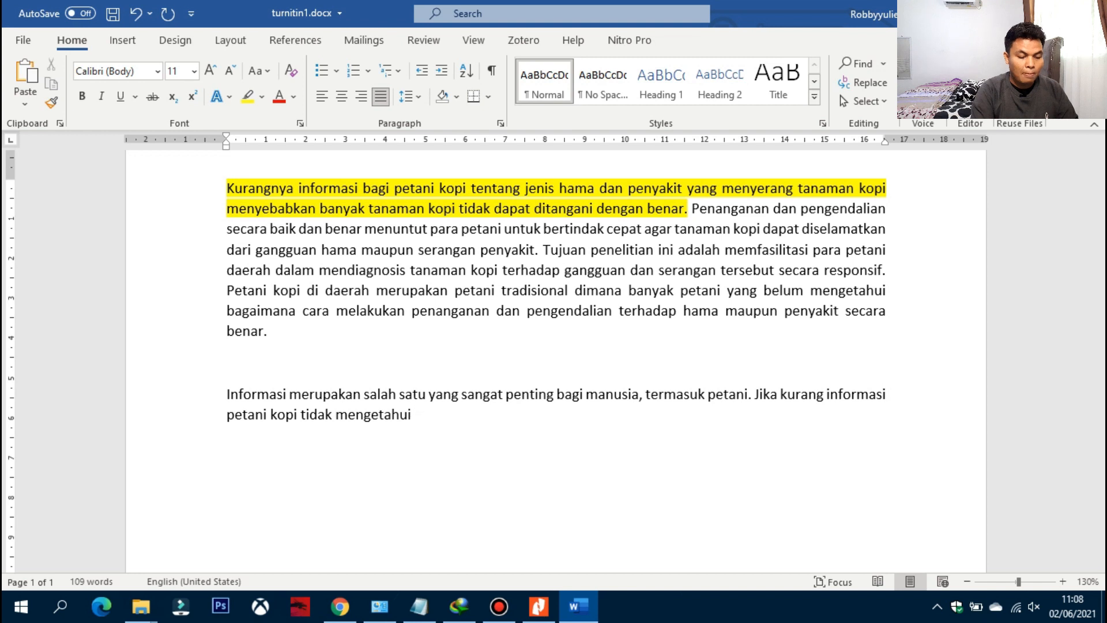
pyautogui.write(' jenis')
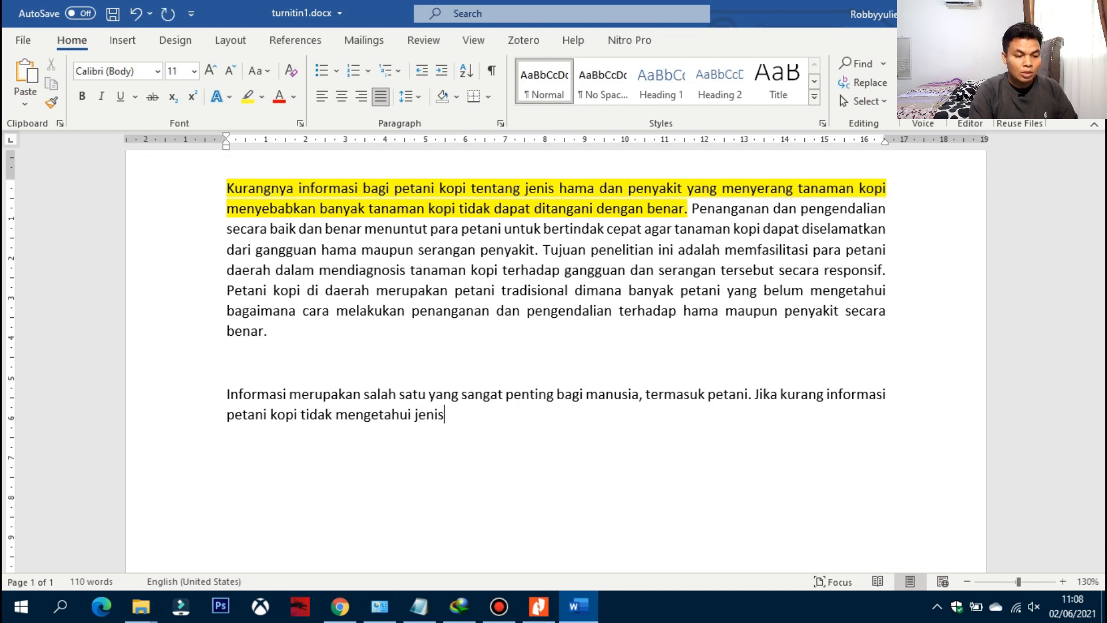
pyautogui.write(' hama atau')
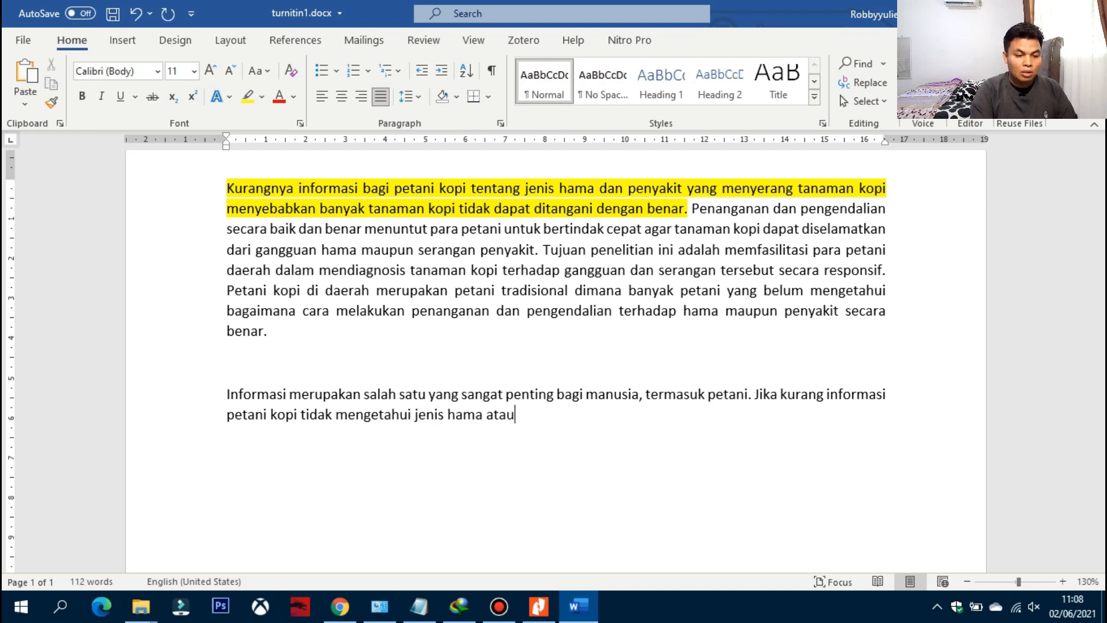
pyautogui.write('pun ')
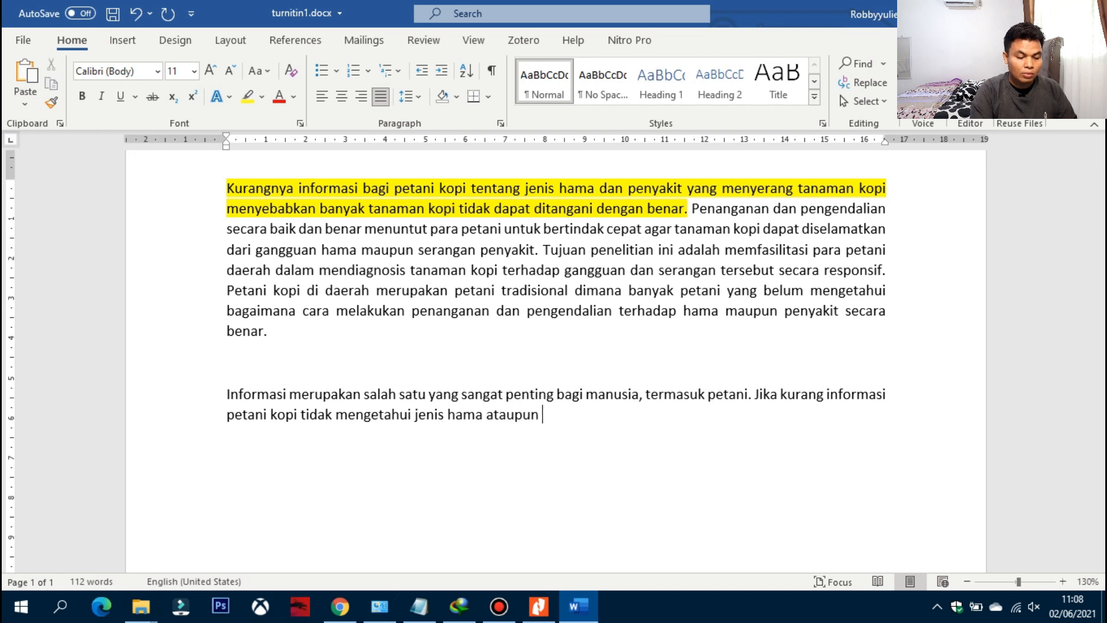
pyautogui.write('penyakit')
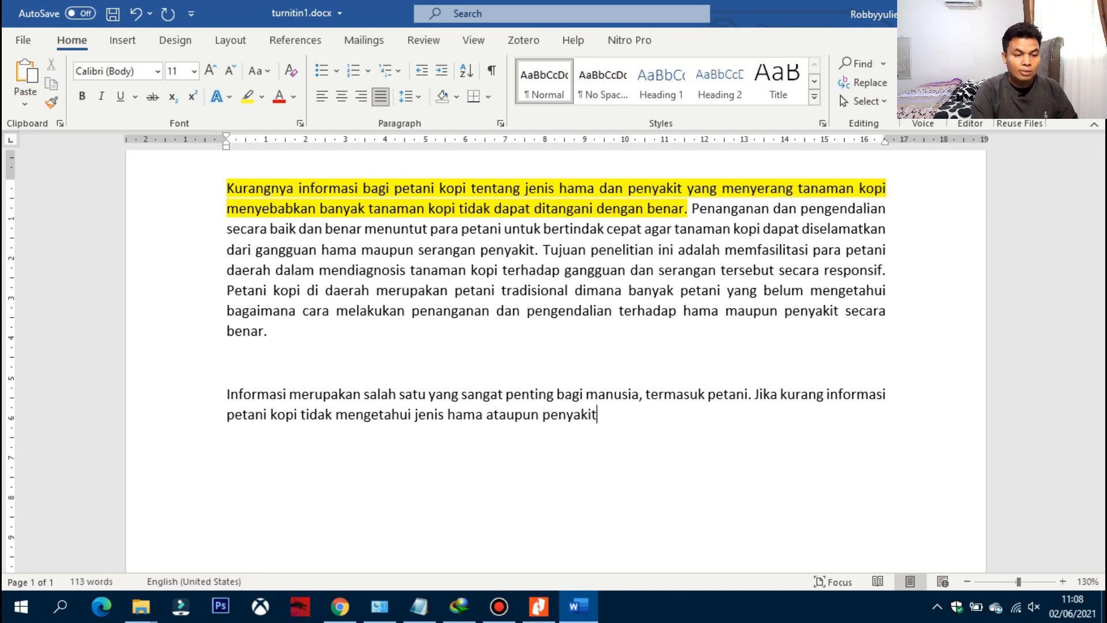
# Step: Extend the second reworded sentence with "yang menyerang tanaman kopi yang petani tanam"
pyautogui.write(' yang meny')
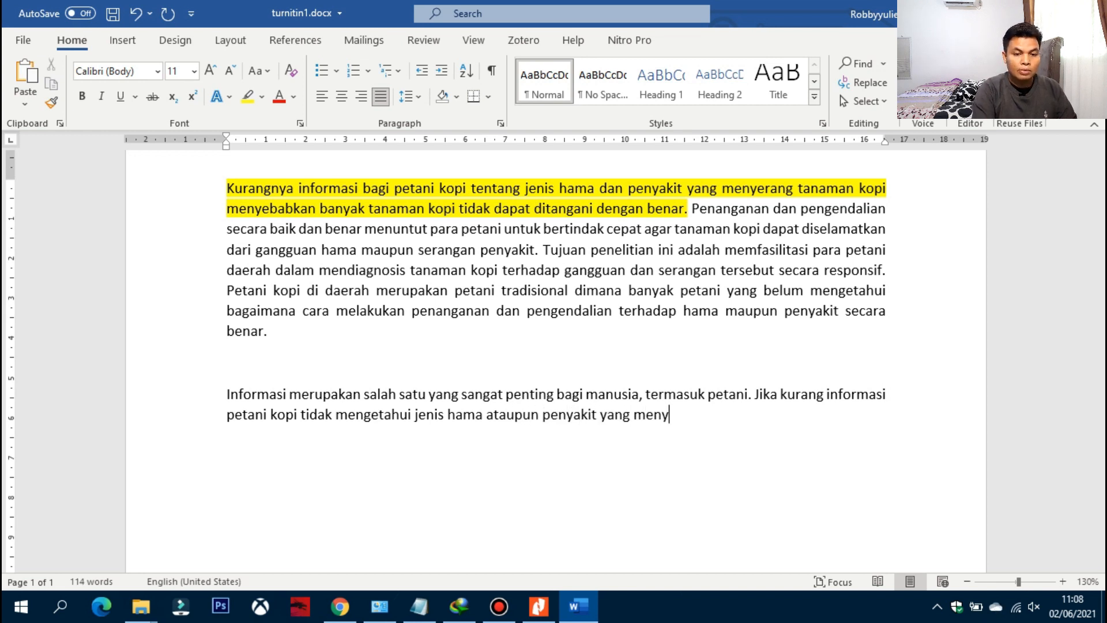
pyautogui.write('erang tanamana yan')
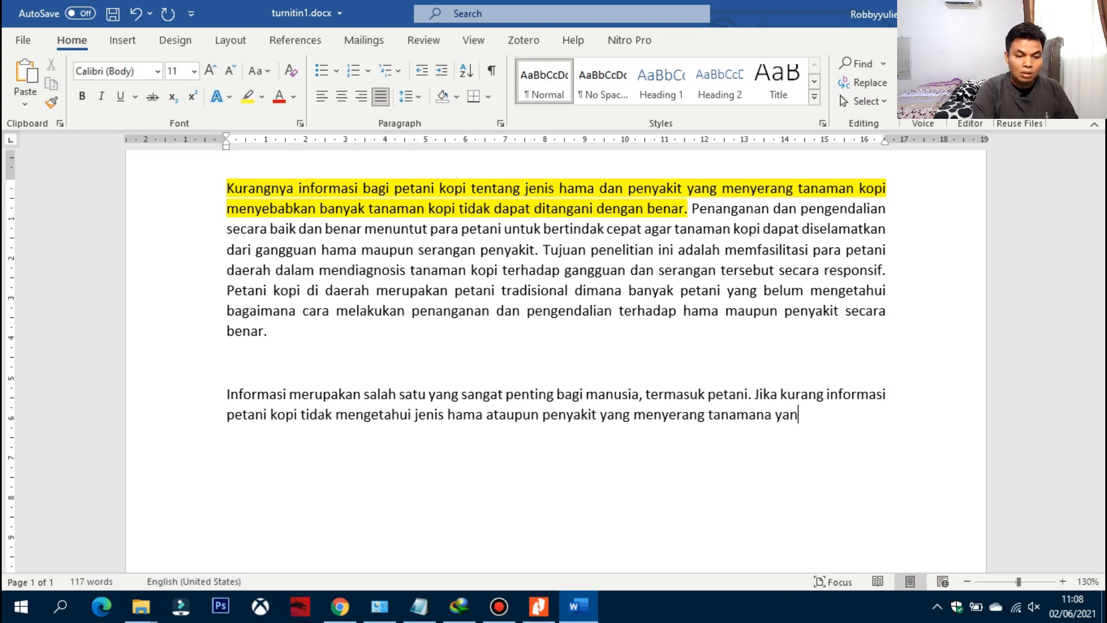
pyautogui.press('BackSpace')
pyautogui.press('BackSpace')
pyautogui.press('BackSpace')
pyautogui.press('BackSpace')
pyautogui.press('BackSpace')
pyautogui.write('kopi yang mereka ')
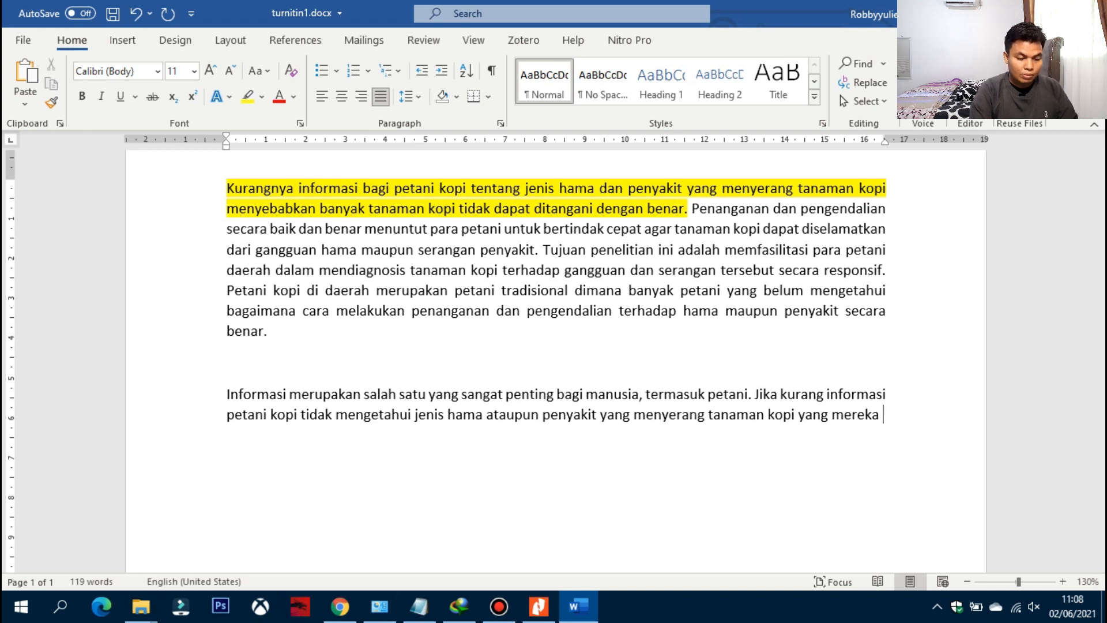
pyautogui.write('ta')
pyautogui.press('BackSpace')
pyautogui.press('BackSpace')
pyautogui.press('BackSpace')
pyautogui.press('BackSpace')
pyautogui.press('BackSpace')
pyautogui.press('BackSpace')
pyautogui.press('BackSpace')
pyautogui.press('BackSpace')
pyautogui.press('BackSpace')
pyautogui.write('petani ')
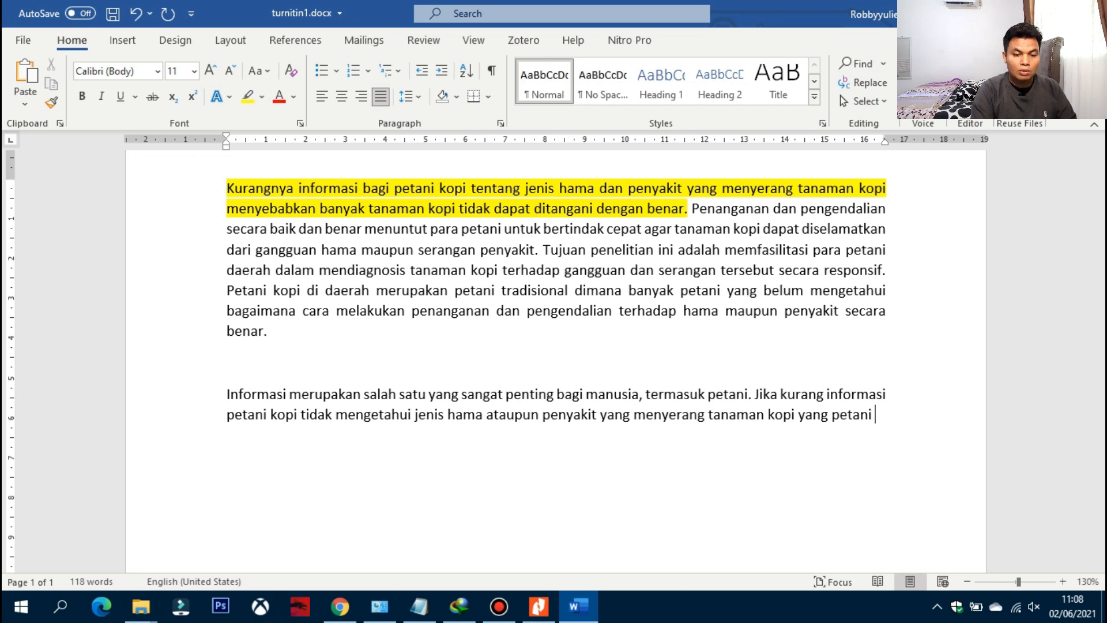
pyautogui.write('tanam')
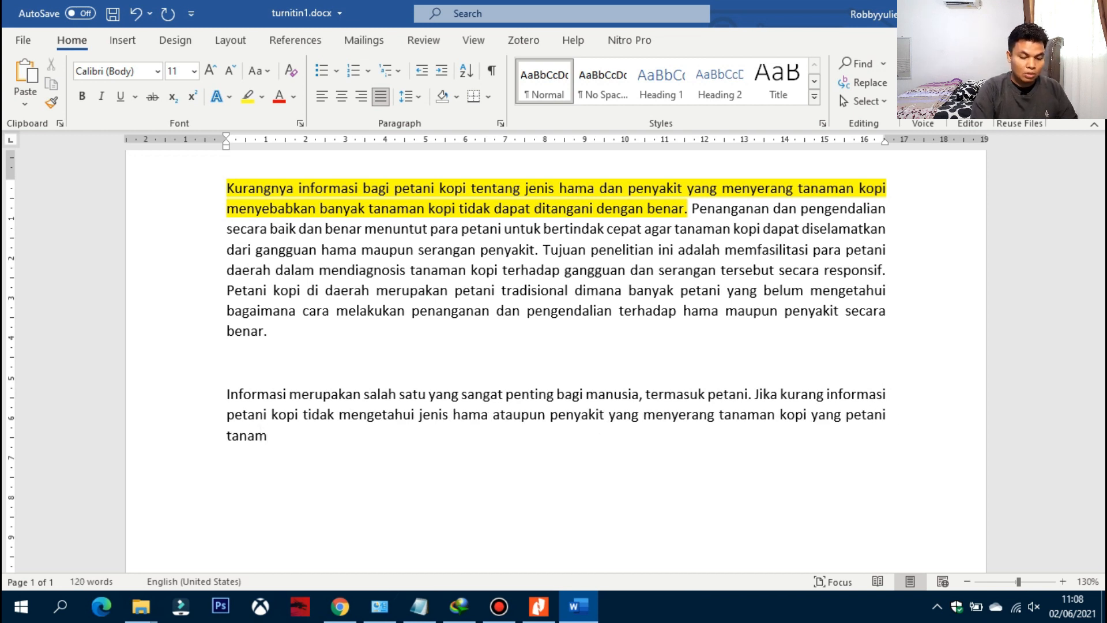
# Step: Add the consequence clause "sehingga tanaman kopi" to the second reworded sentence
pyautogui.write(' sehi')
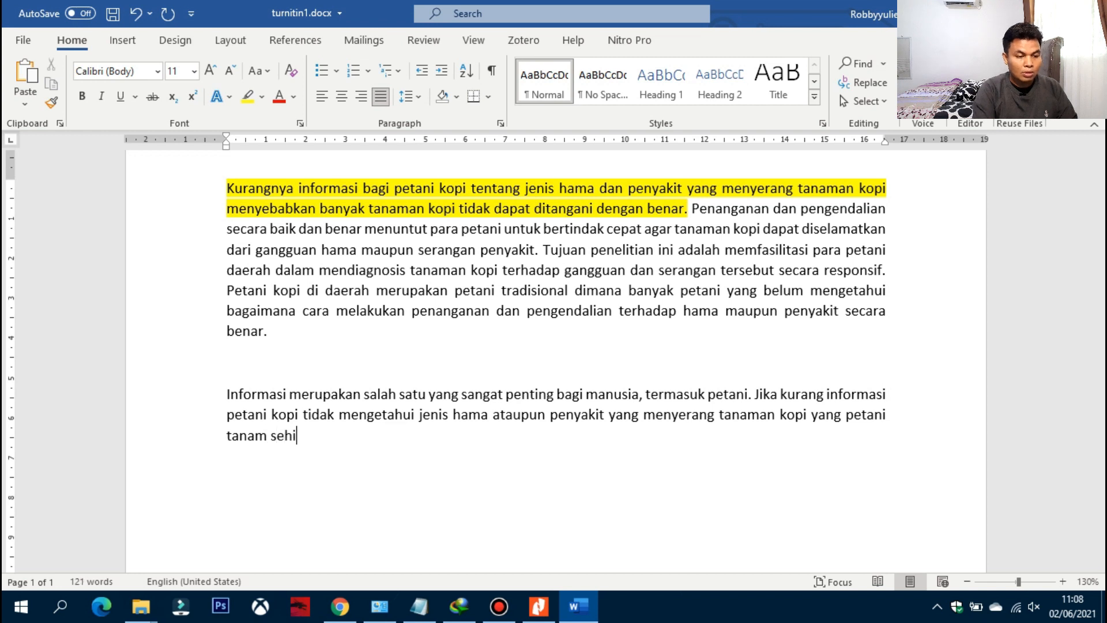
pyautogui.write('ngga kopi')
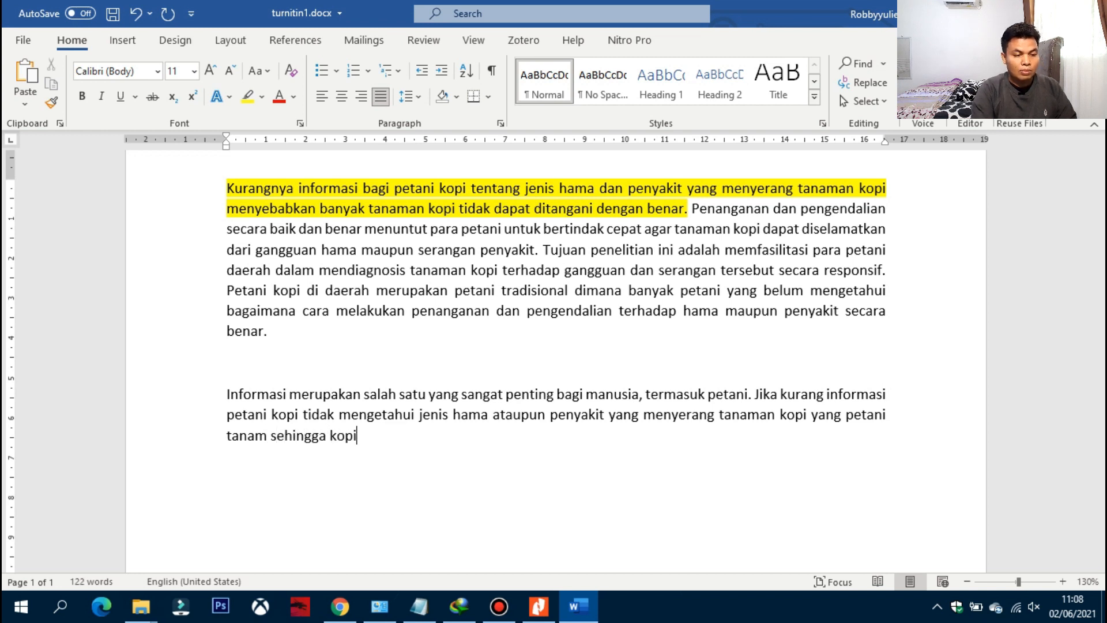
pyautogui.press('BackSpace')
pyautogui.press('BackSpace')
pyautogui.press('BackSpace')
pyautogui.press('BackSpace')
pyautogui.press('BackSpace')
pyautogui.write('tana')
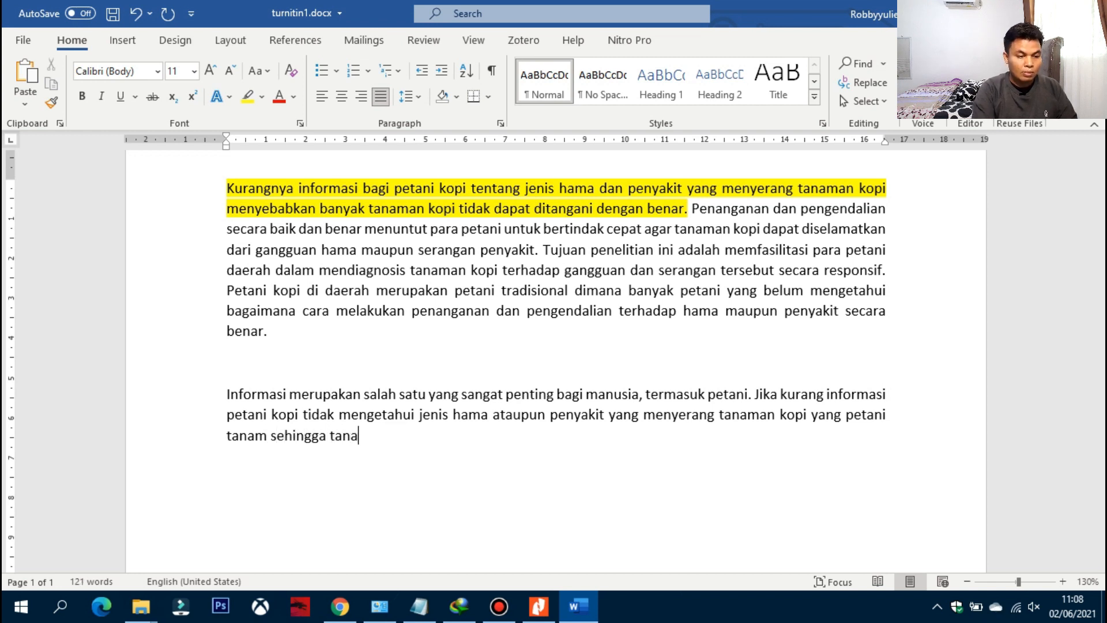
pyautogui.write('man kopi')
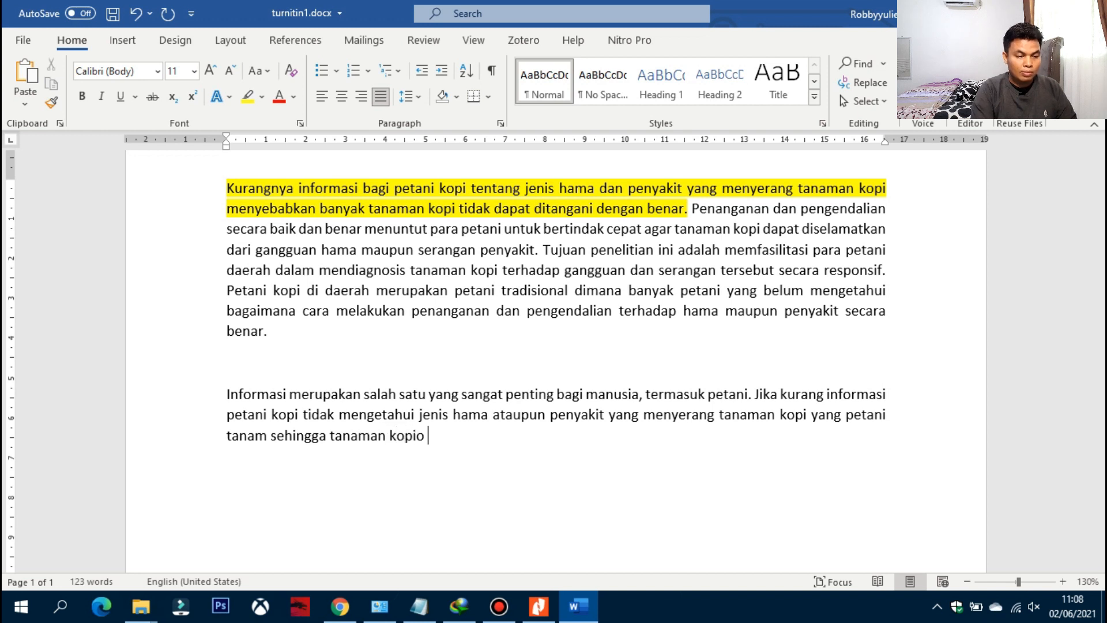
# Step: Complete the second reworded sentence with "tersebut menjadi sulit untuk ditangani."
pyautogui.write(' tersbe')
pyautogui.press('BackSpace')
pyautogui.press('BackSpace')
pyautogui.press('BackSpace')
pyautogui.write('sebutu')
pyautogui.press('BackSpace')
pyautogui.press('BackSpace')
pyautogui.press('BackSpace')
pyautogui.write('ut menjadi')
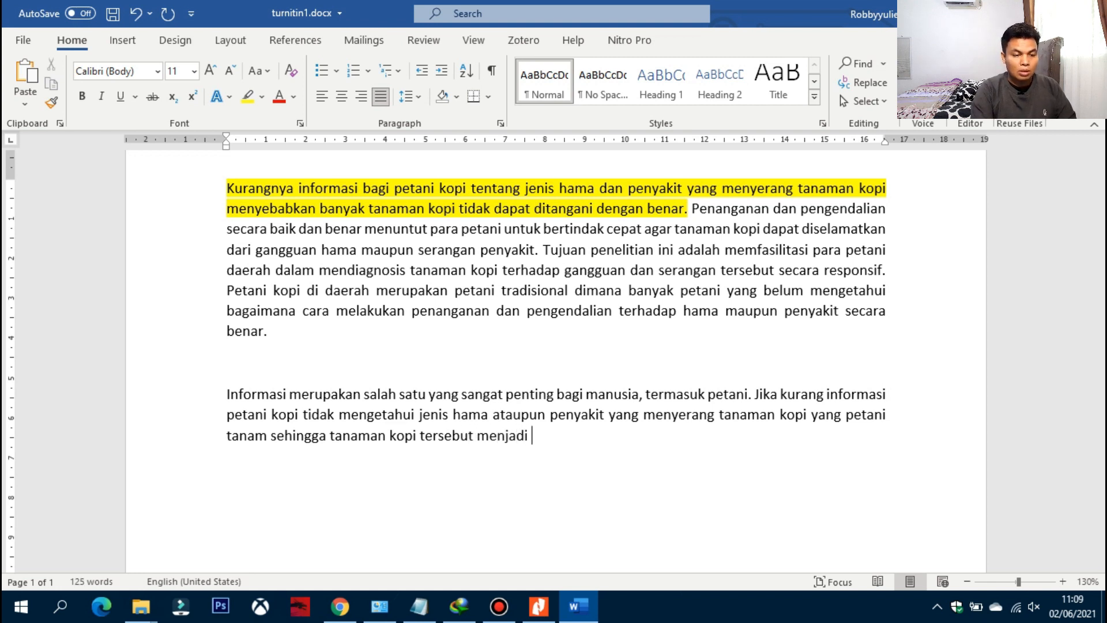
pyautogui.write(' sulit untuk ditangani')
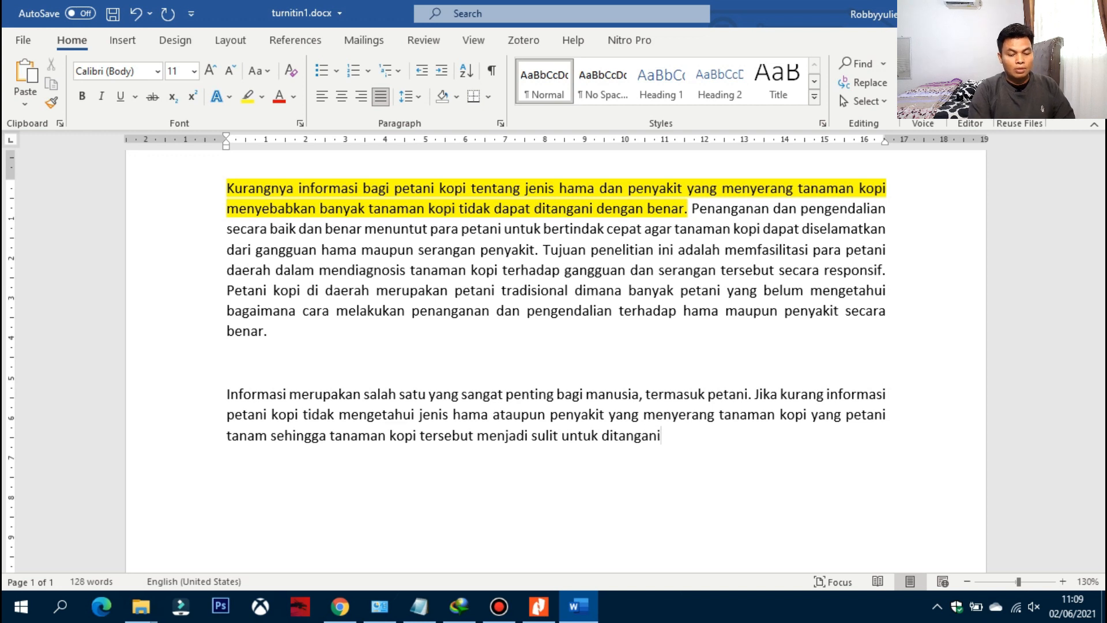
pyautogui.write('.')
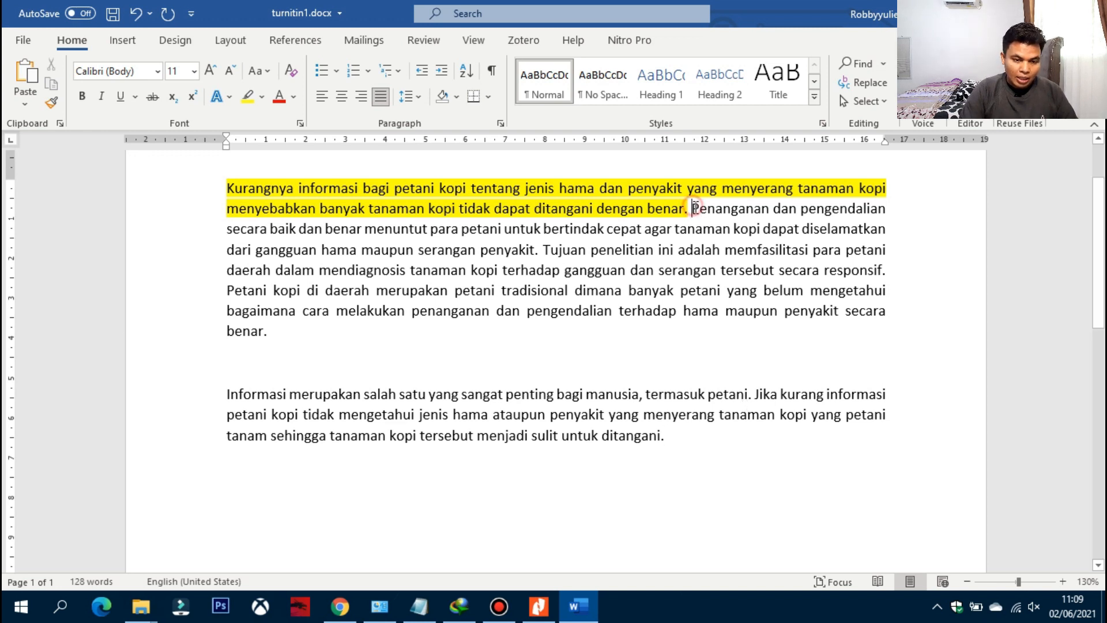
# Step: Highlight the original paragraph's second sentence, from "Penanganan dan pengendalian" to "serangan penyakit.", in bright green and save the document
pyautogui.moveTo(693, 209); pyautogui.dragTo(544, 250)
pyautogui.click(261, 96)
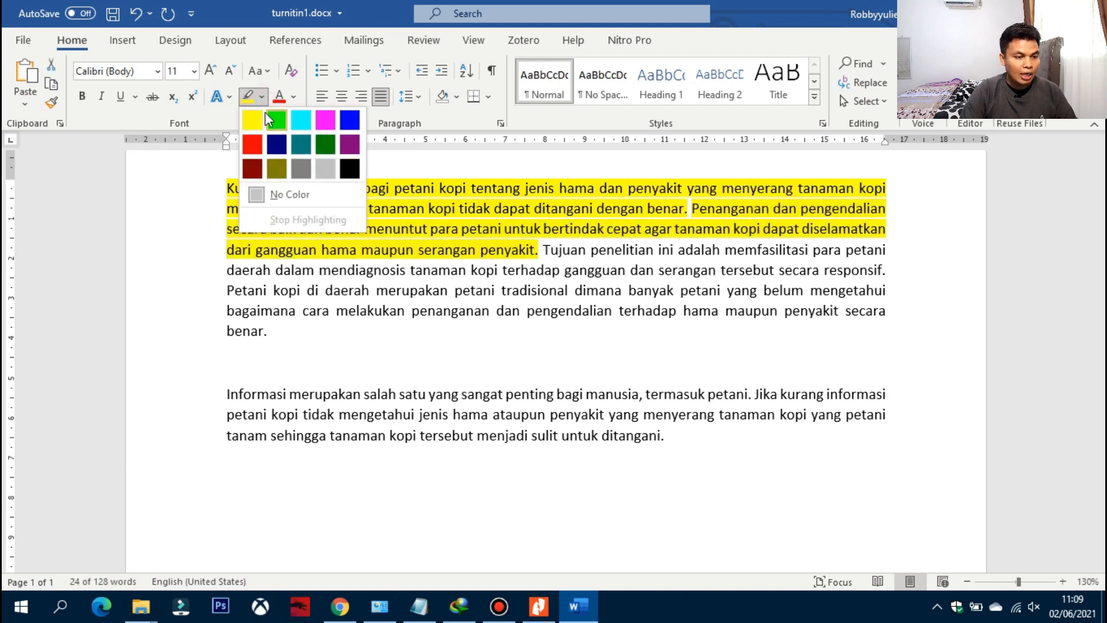
pyautogui.click(276, 122)
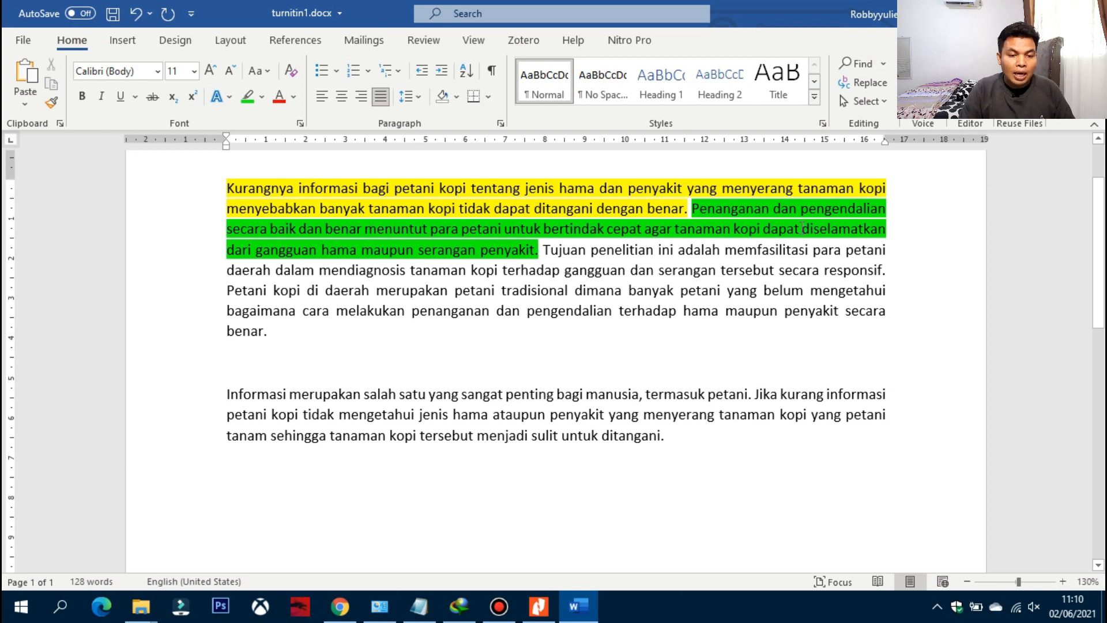
pyautogui.hotkey('ctrl', 's')
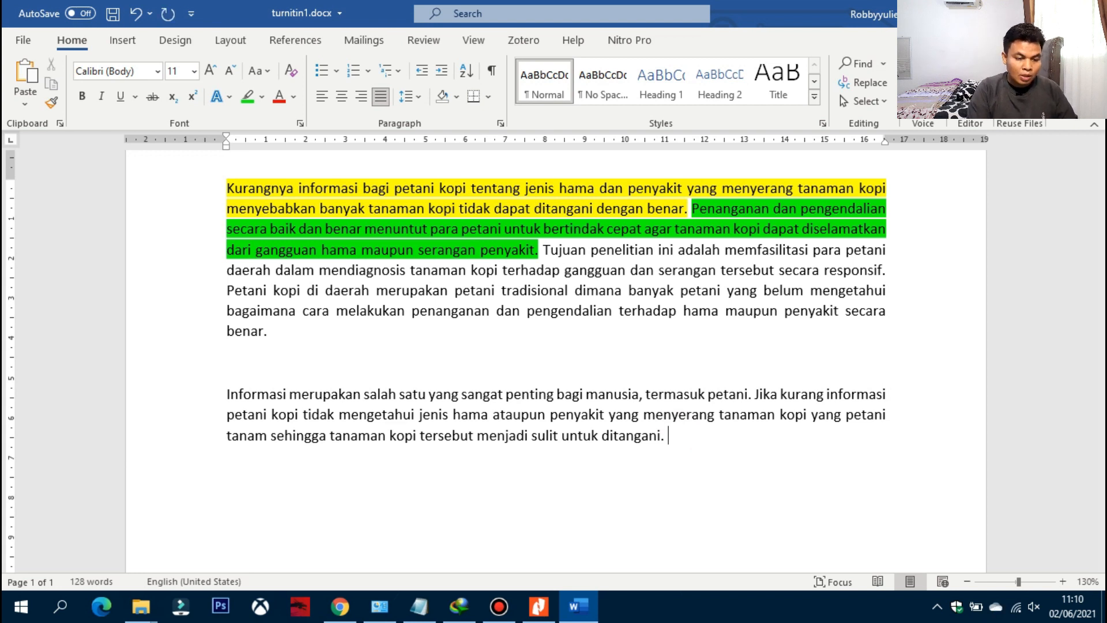
# Step: After "ditangani.", begin rewording the green sentence with "Tanaman Kopi yang sudah"
pyautogui.write('Un')
pyautogui.press('BackSpace')
pyautogui.press('BackSpace')
pyautogui.write('A')
pyautogui.press('BackSpace')
pyautogui.write('Tanaman ')
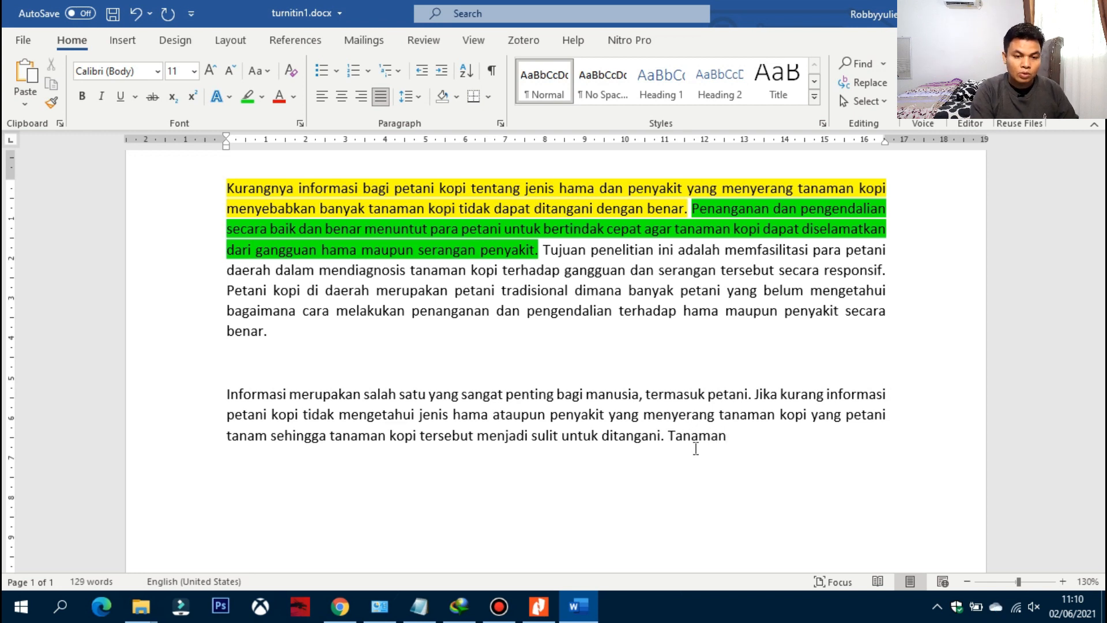
pyautogui.write('Kopi ya')
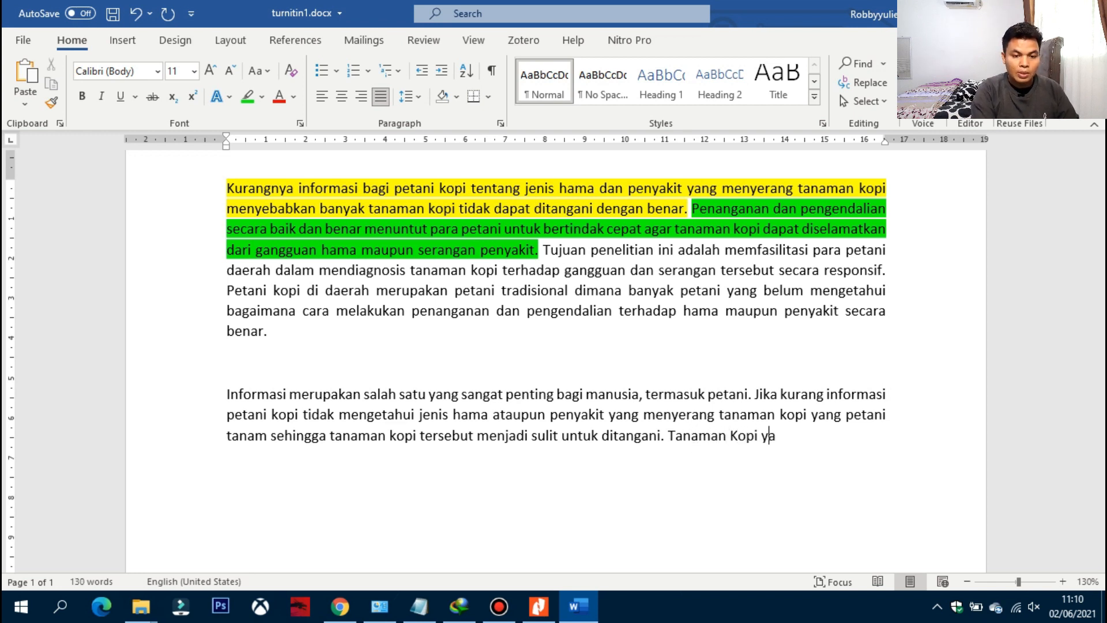
pyautogui.write('ng sudah d')
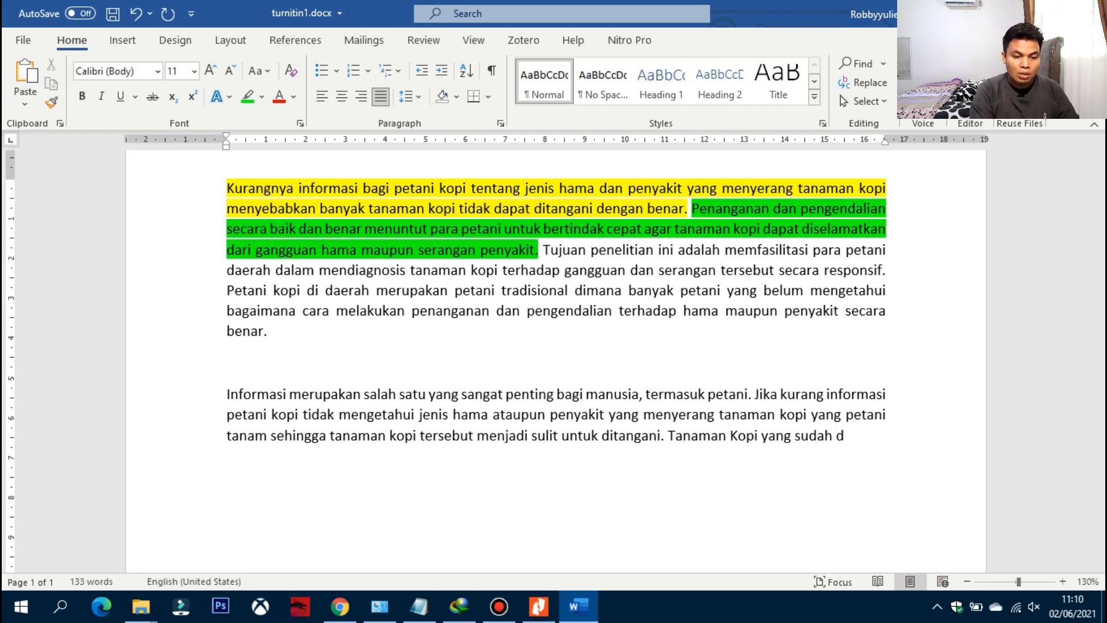
# Step: Continue the reworded green sentence after "Tanaman Kopi yang sudah" with "atau sedang terserang hama"
pyautogui.press('BackSpace')
pyautogui.write('atau sedan')
pyautogui.write('g tersa')
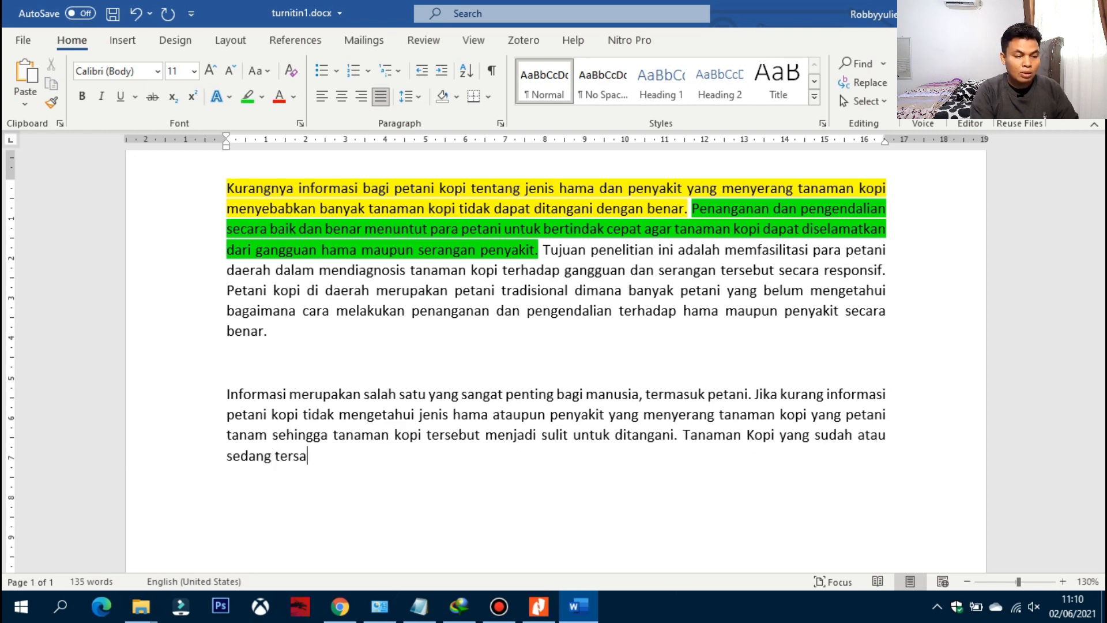
pyautogui.press('BackSpace')
pyautogui.write('erang ham')
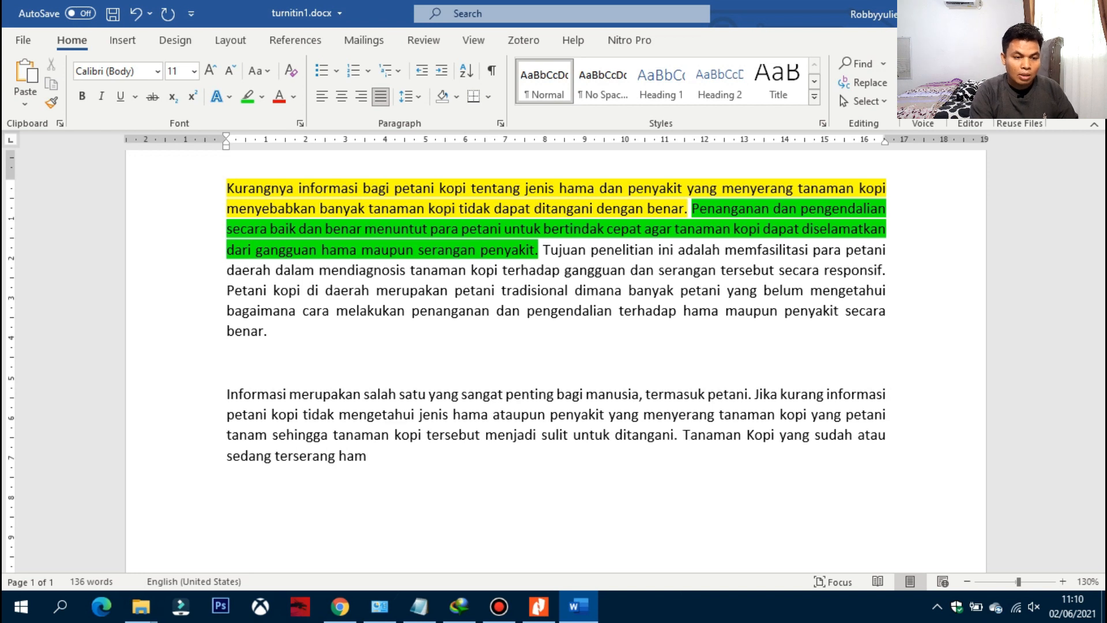
pyautogui.write('a')
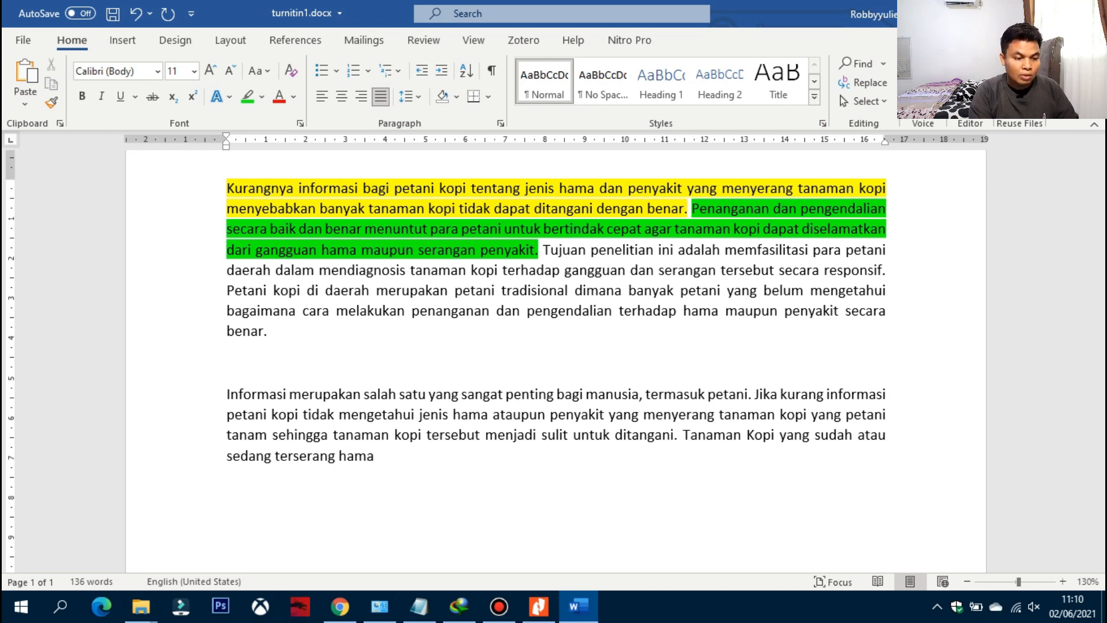
# Step: Add "harus mendapatkan perhatian yang cepat dari petani kopi tersebut" to the sentence about infested coffee plants
pyautogui.write(' harus mendap')
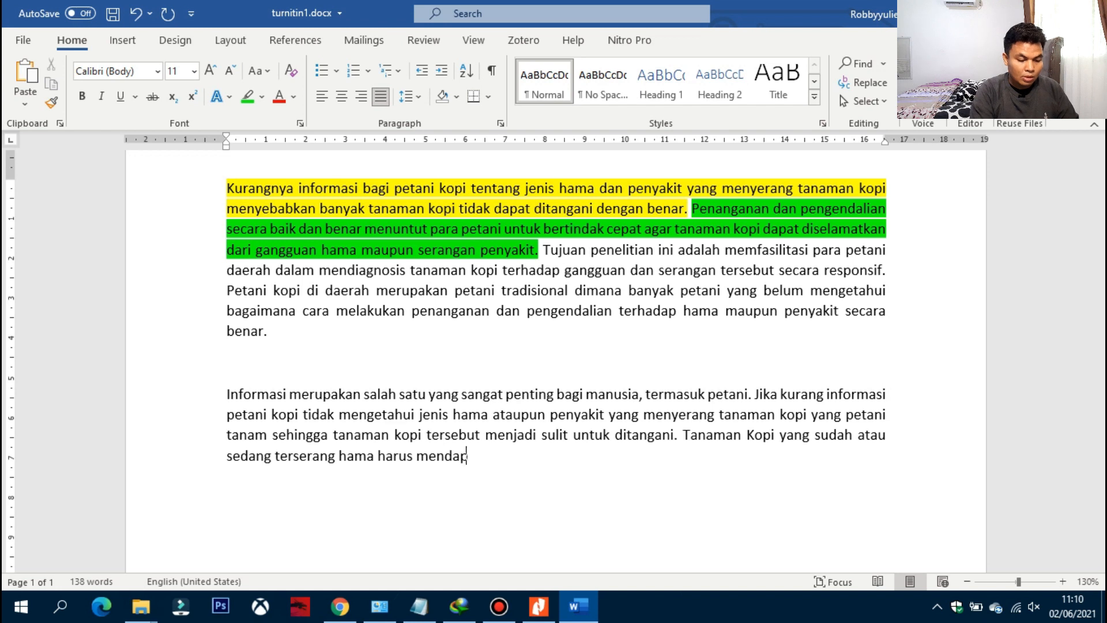
pyautogui.write('atkan perhati')
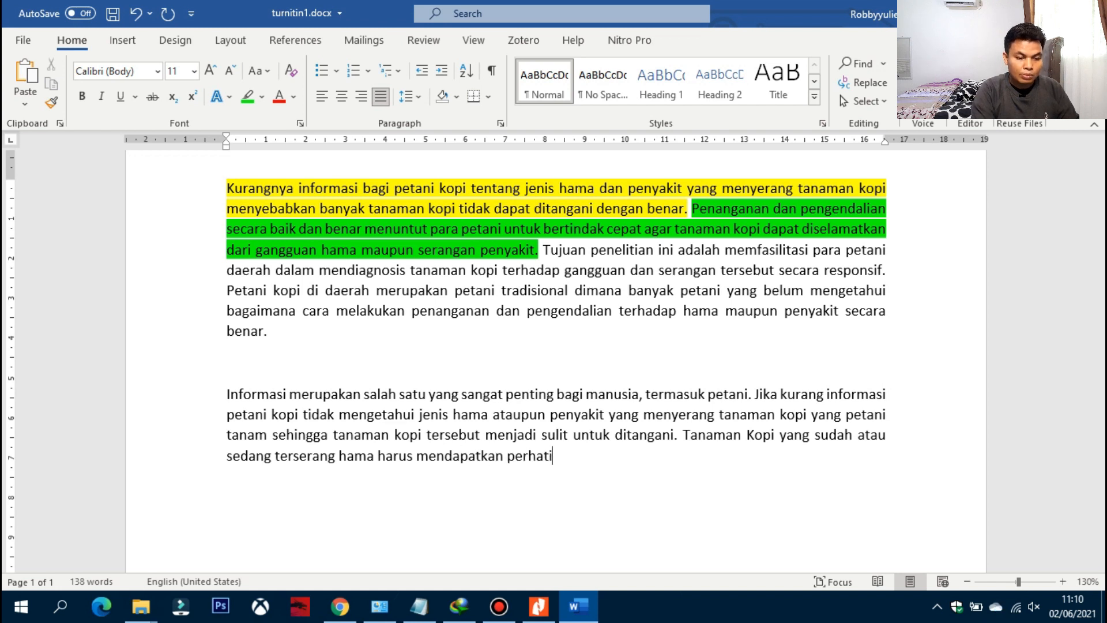
pyautogui.write('an yang cepa')
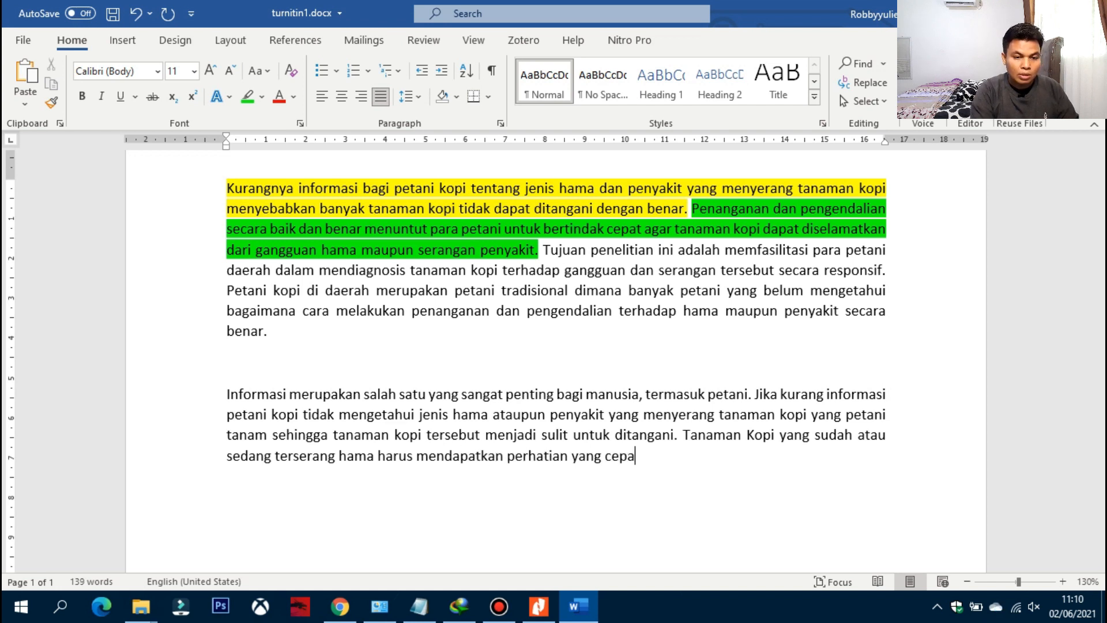
pyautogui.write('t dari pe')
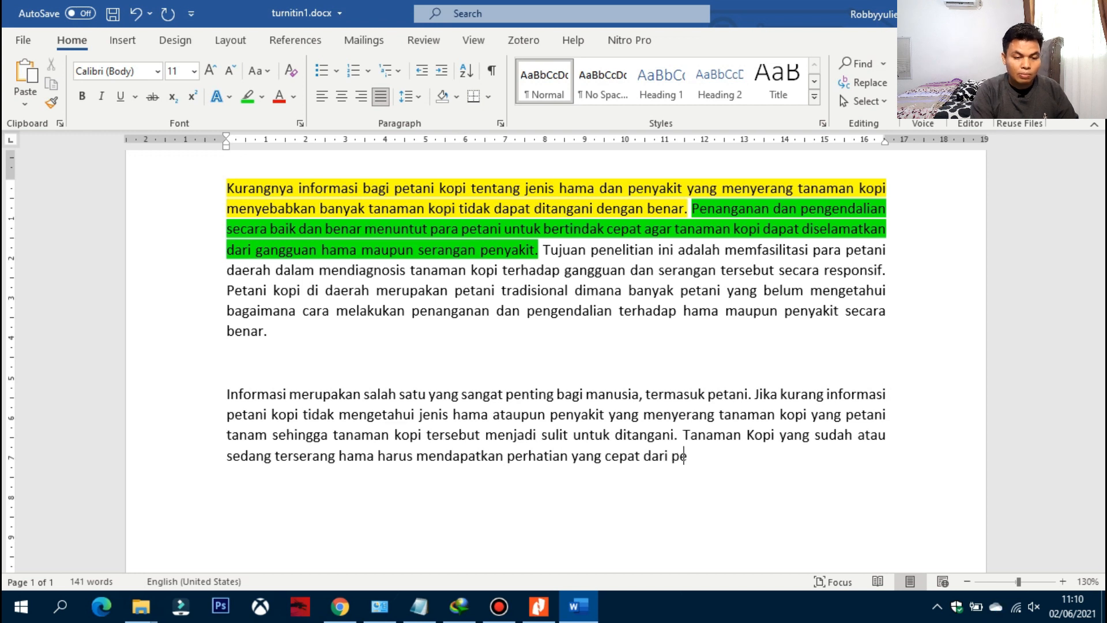
pyautogui.write('tani kopi ')
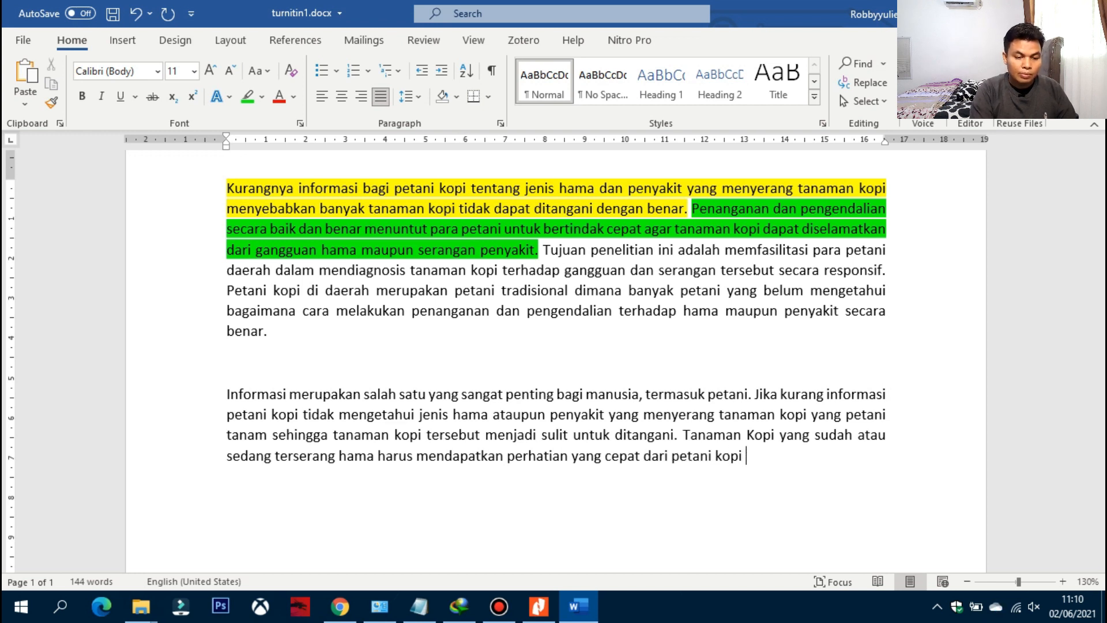
pyautogui.write('tersebut')
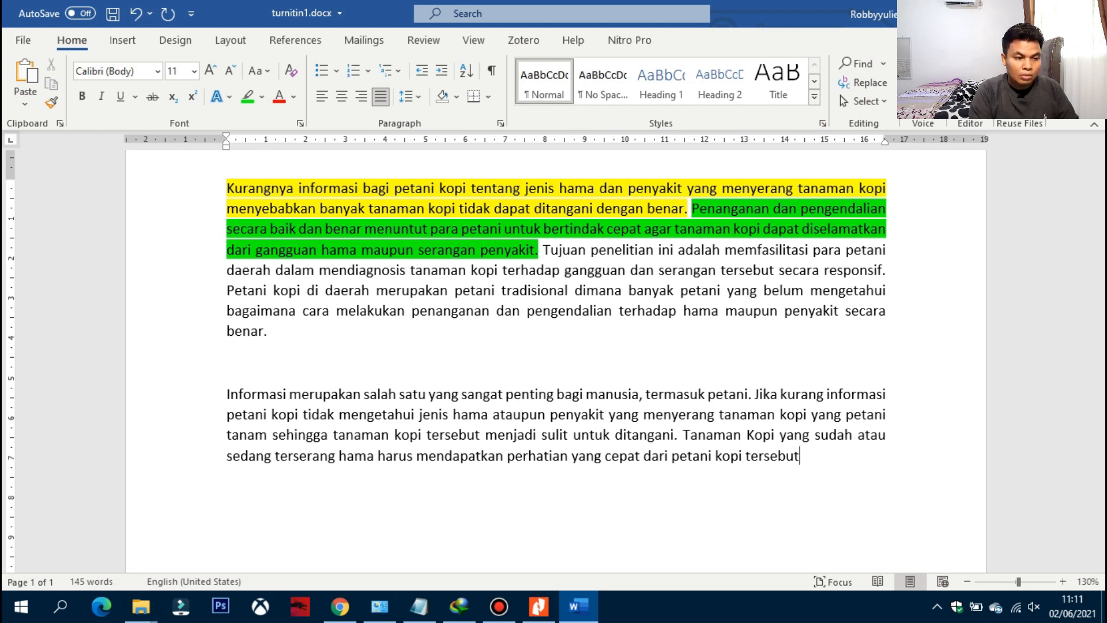
# Step: Extend the sentence with the clause ", tanpa adanya tindakan dan penangan cepat"
pyautogui.write(', tanpa adanya')
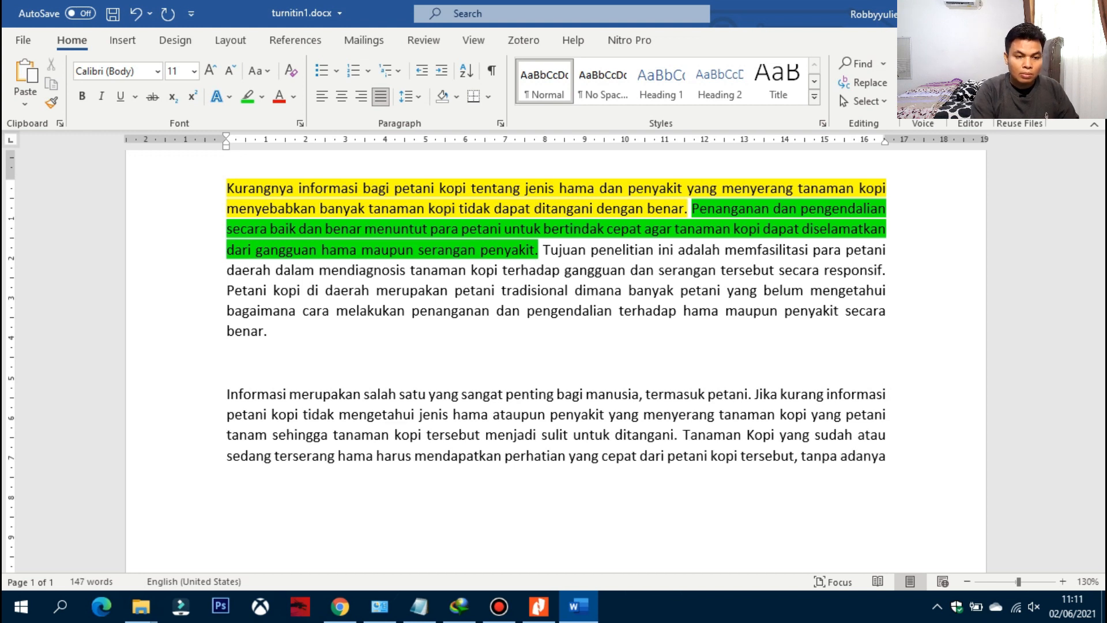
pyautogui.write(' tinda')
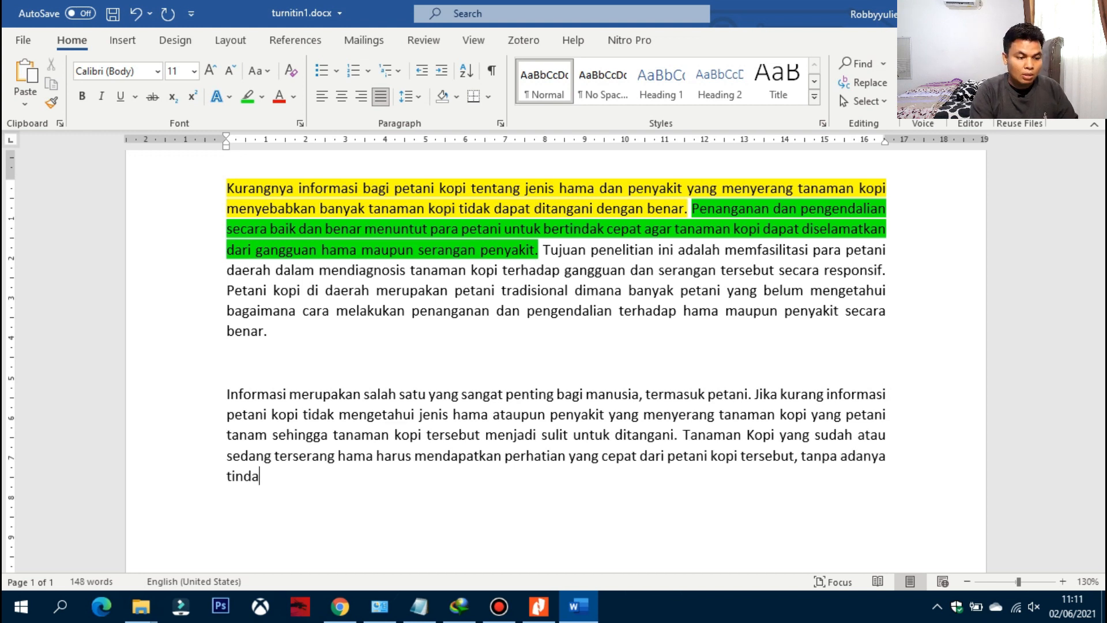
pyautogui.write('kan dan penan')
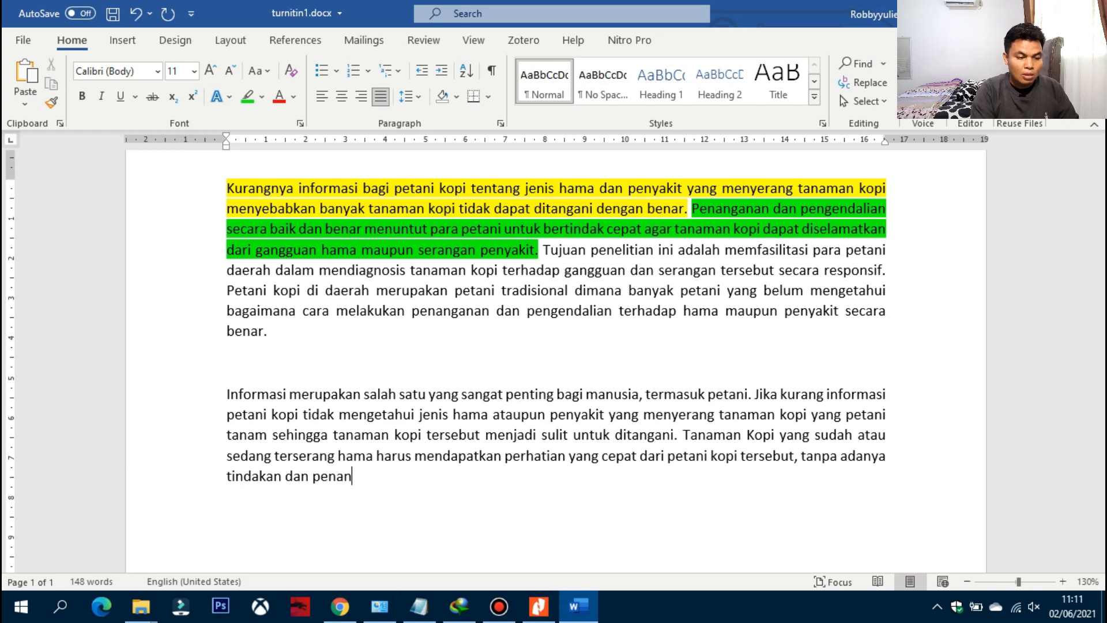
pyautogui.write('gan cepat')
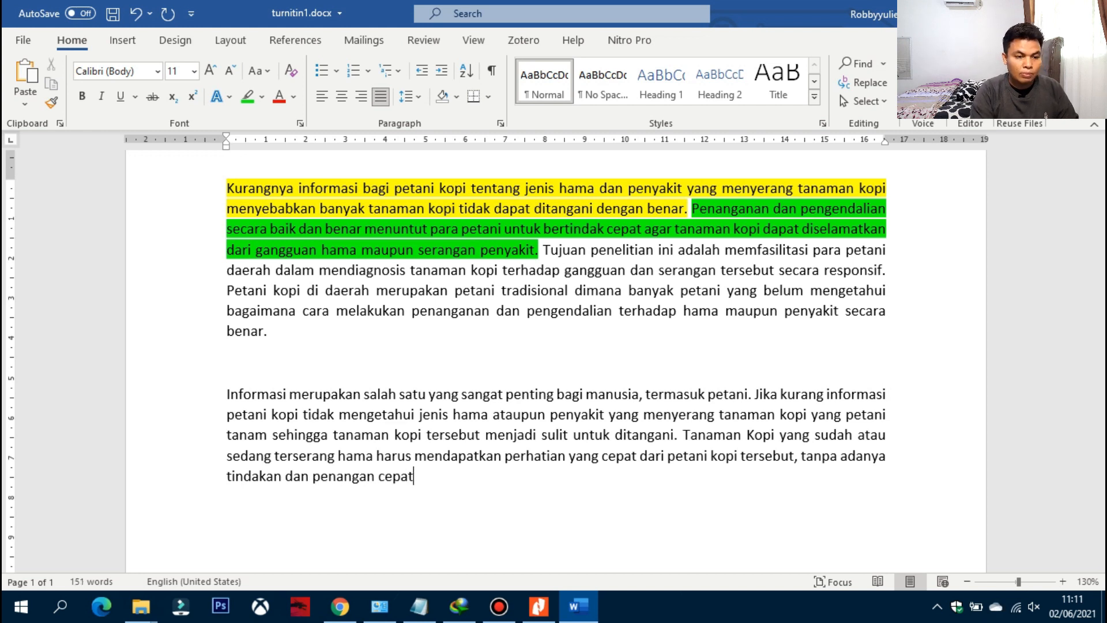
# Step: Finish the reworded green sentence with "maka tanaman kopi tidak tumbuh bahkan bisa mati."
pyautogui.write(' maka ')
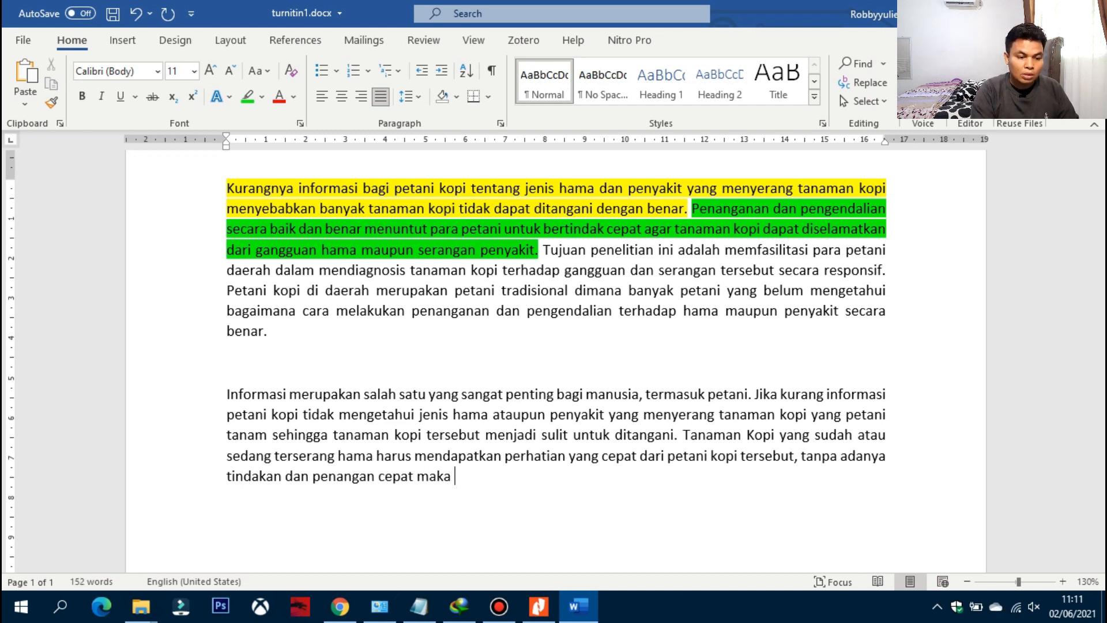
pyautogui.write('tanaman k')
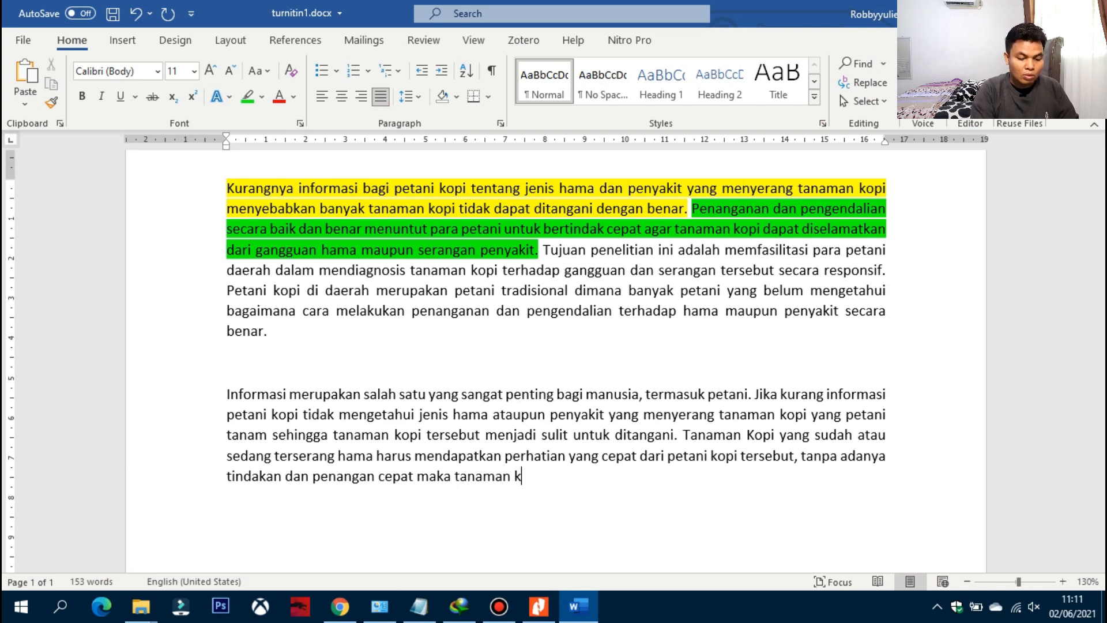
pyautogui.write('opi tidak')
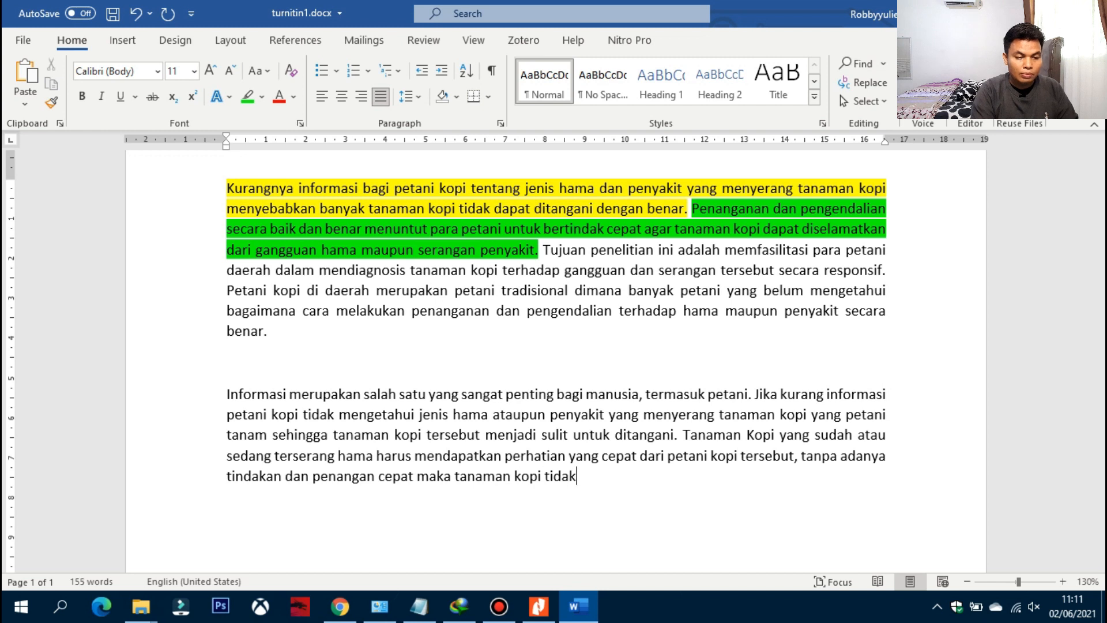
pyautogui.write(' tumbuh')
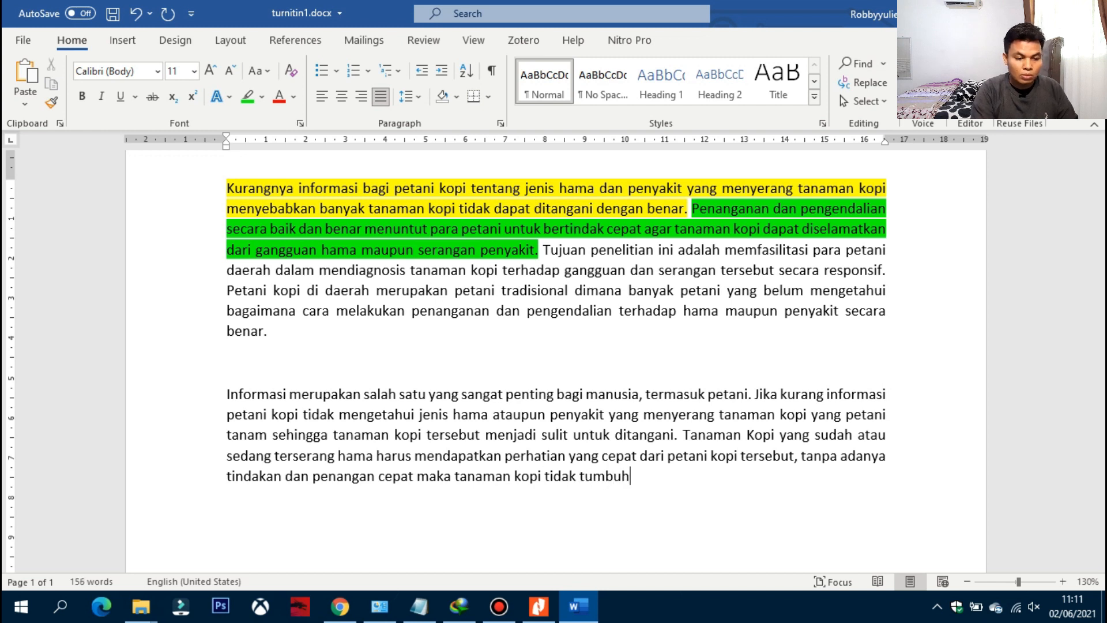
pyautogui.write(' bahkan bi')
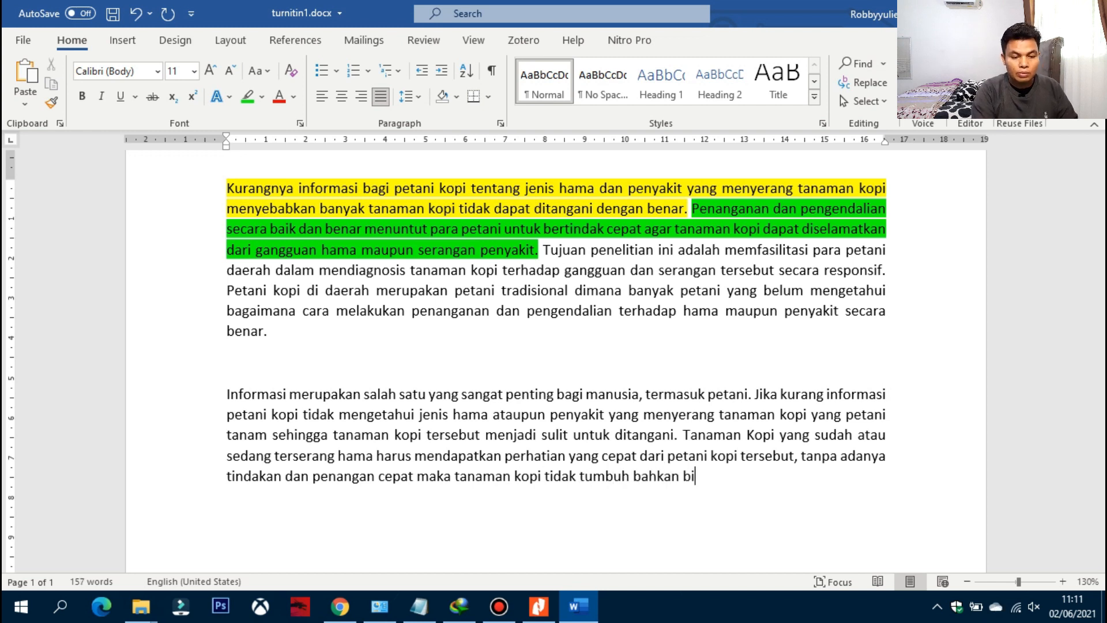
pyautogui.write('sa mati.')
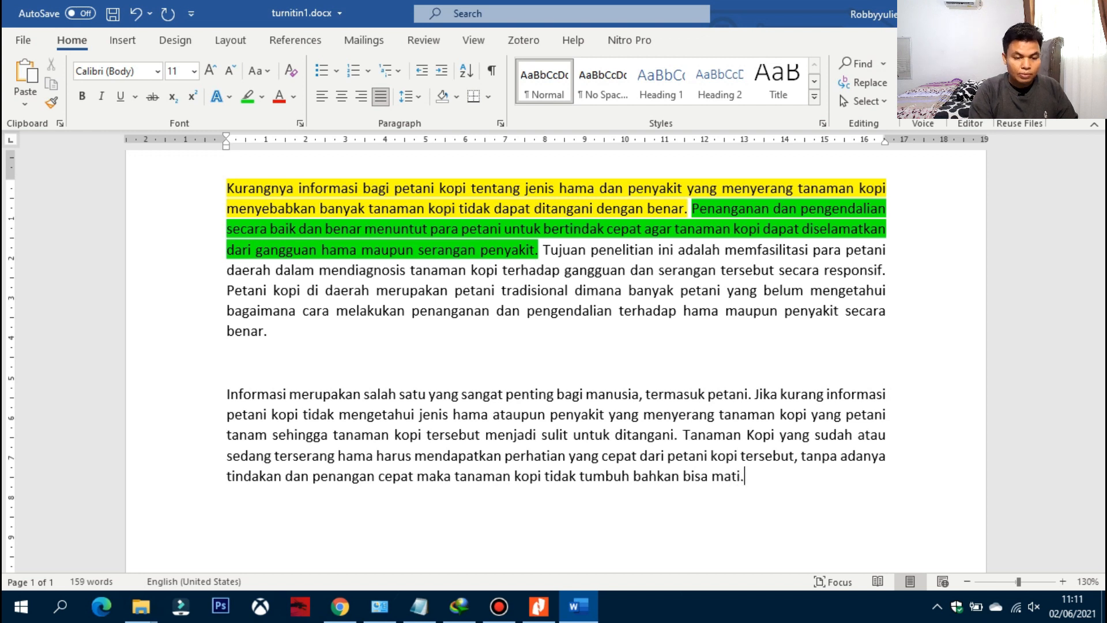
# Step: Highlight the first two reworded sentences, from "Informasi merupakan" to "untuk ditangani.", in yellow
pyautogui.moveTo(684, 436); pyautogui.dragTo(745, 476)
pyautogui.click(680, 435)
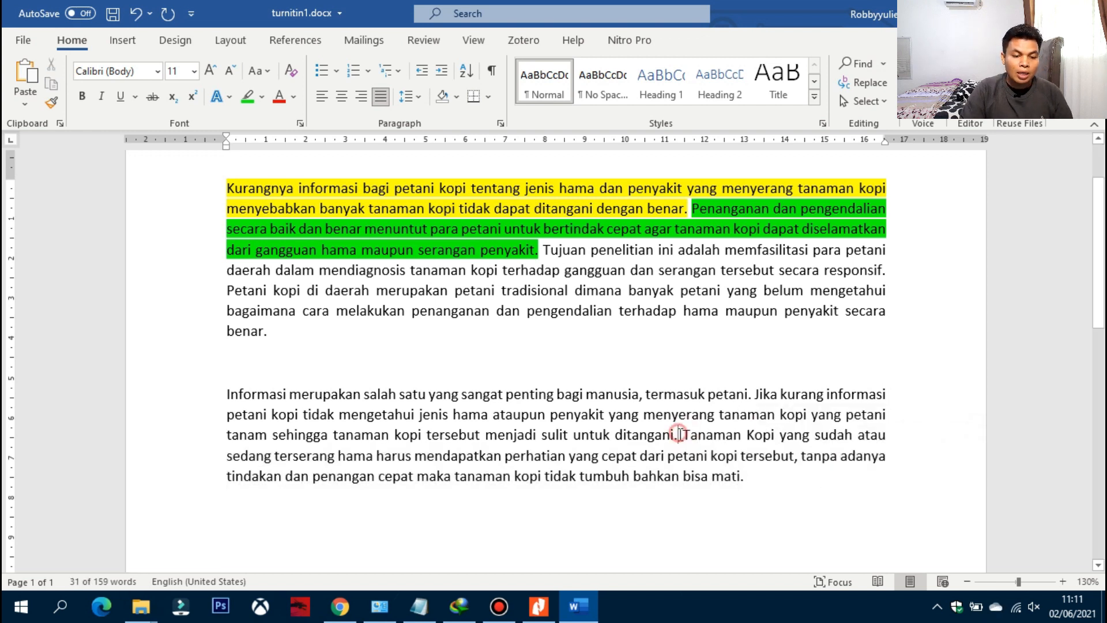
pyautogui.moveTo(680, 435); pyautogui.dragTo(229, 392)
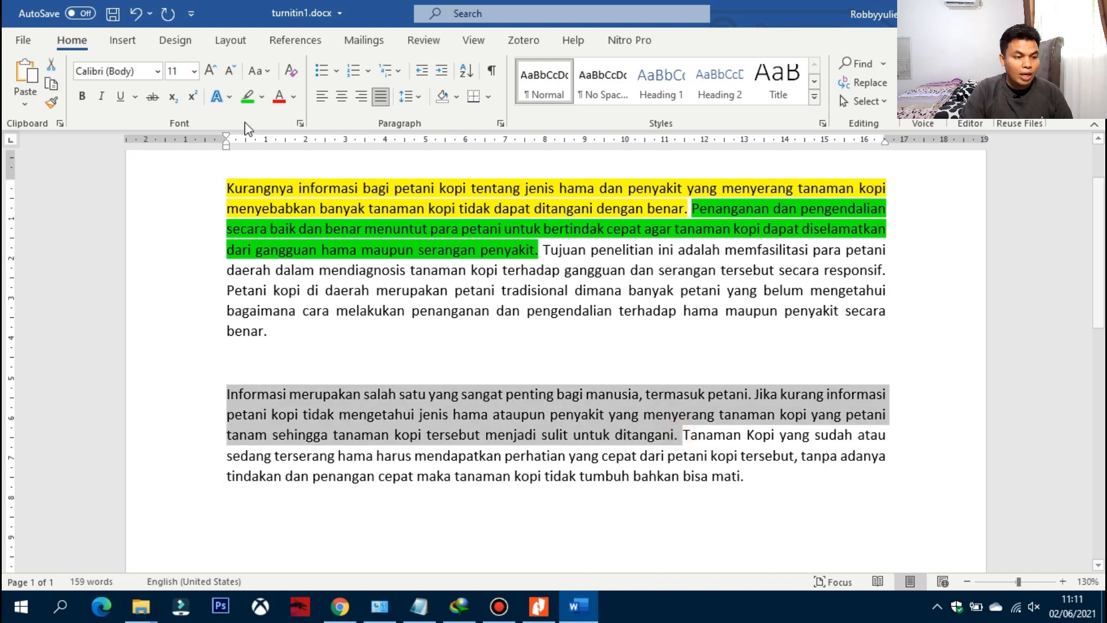
pyautogui.click(261, 99)
pyautogui.click(256, 114)
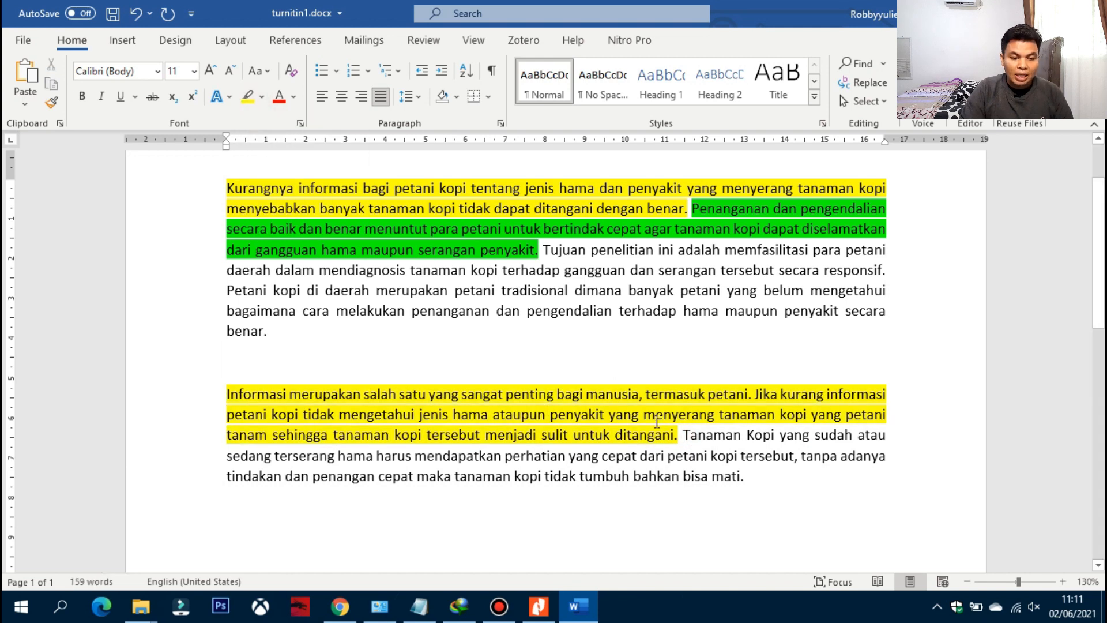
# Step: Highlight the reworded sentence from "Tanaman Kopi yang sudah" to "bahkan bisa mati." in bright green
pyautogui.moveTo(683, 436); pyautogui.dragTo(760, 478)
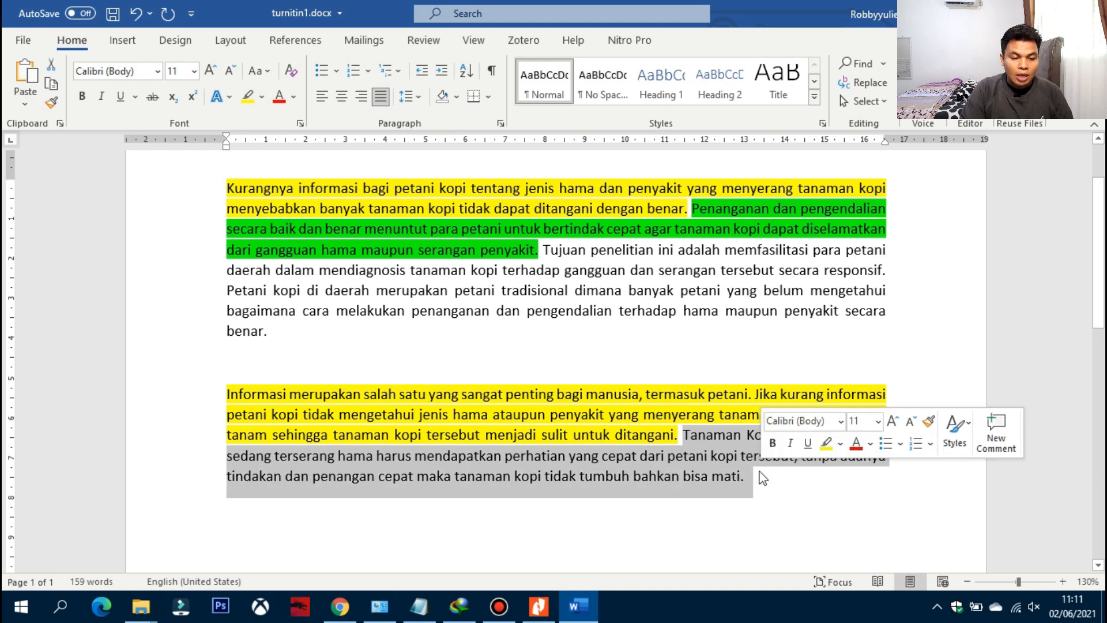
pyautogui.click(261, 96)
pyautogui.click(274, 114)
pyautogui.click(316, 253)
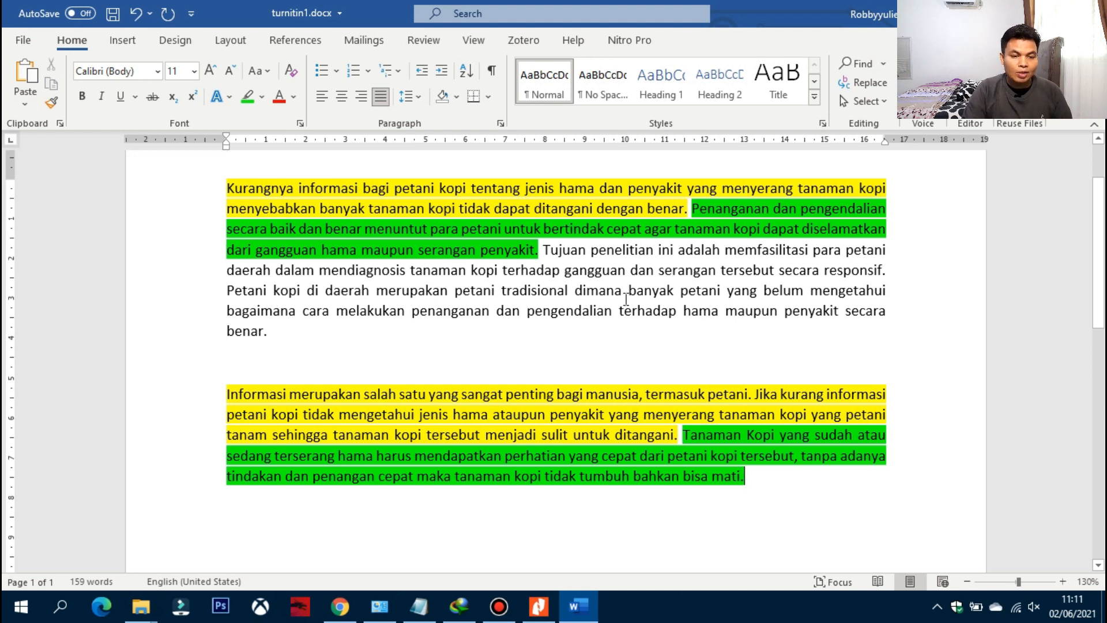
# Step: Highlight the original paragraph's third sentence, from "Tujuan penelitian ini" to "secara responsif.", in pink
pyautogui.moveTo(544, 249); pyautogui.dragTo(888, 270)
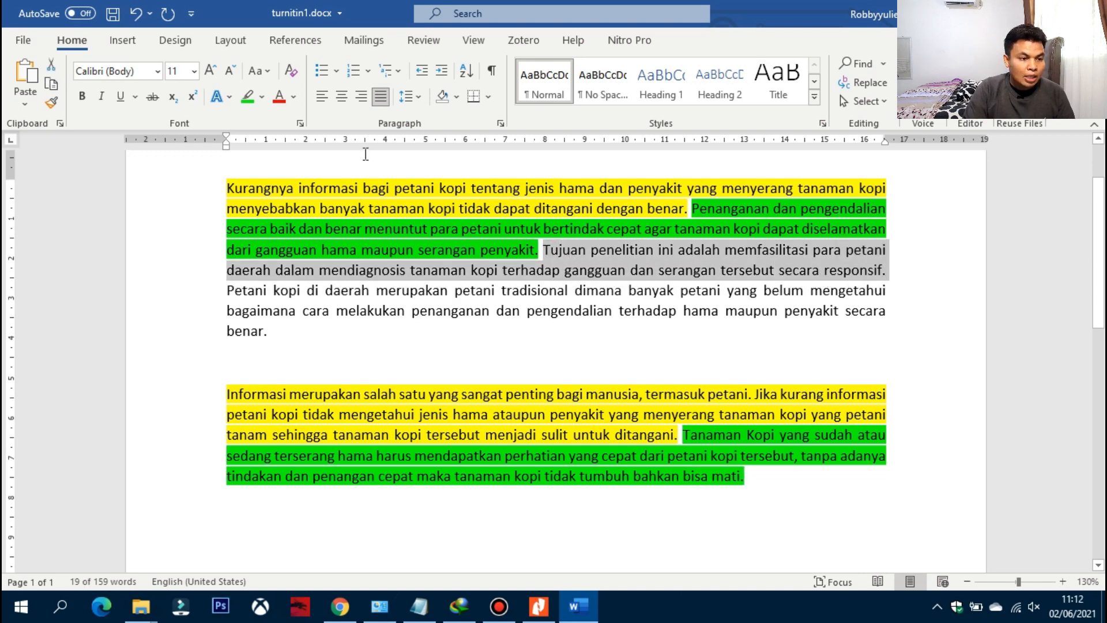
pyautogui.click(263, 98)
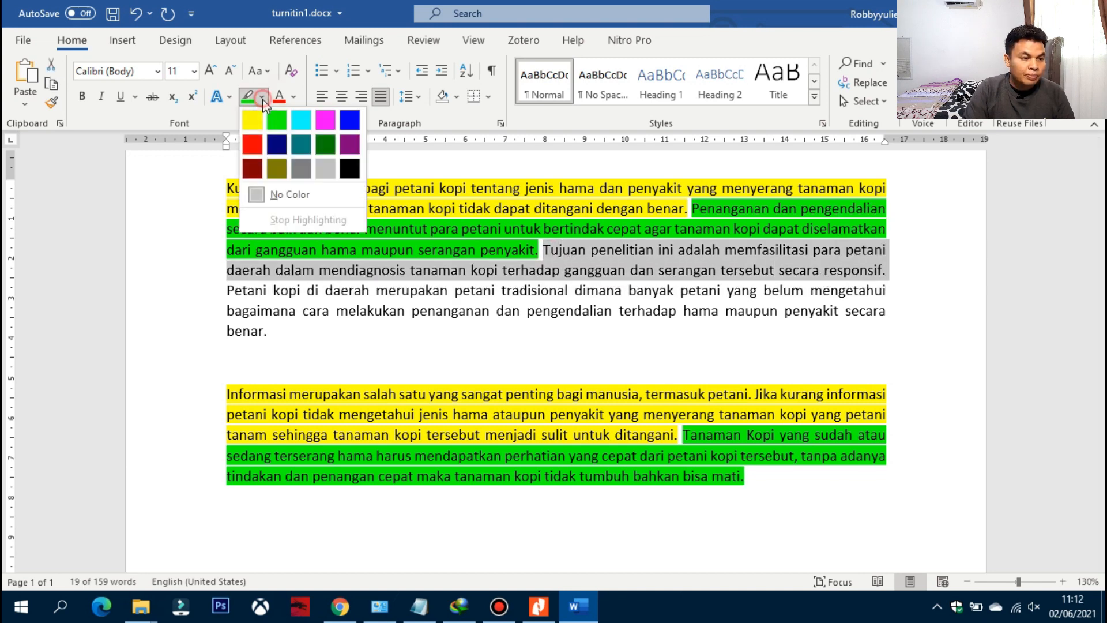
pyautogui.click(325, 120)
pyautogui.click(518, 294)
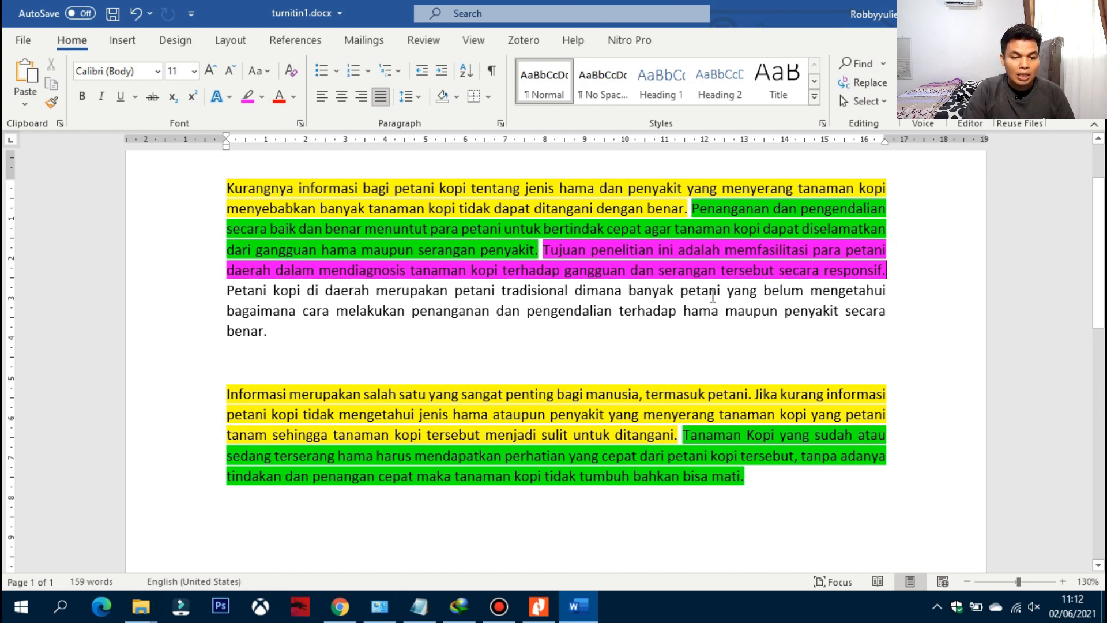
# Step: After "bisa mati.", begin rewording the pink sentence with "Tujuan penelitian ini" in unhighlighted text
pyautogui.click(794, 477)
pyautogui.write('mati. Tu')
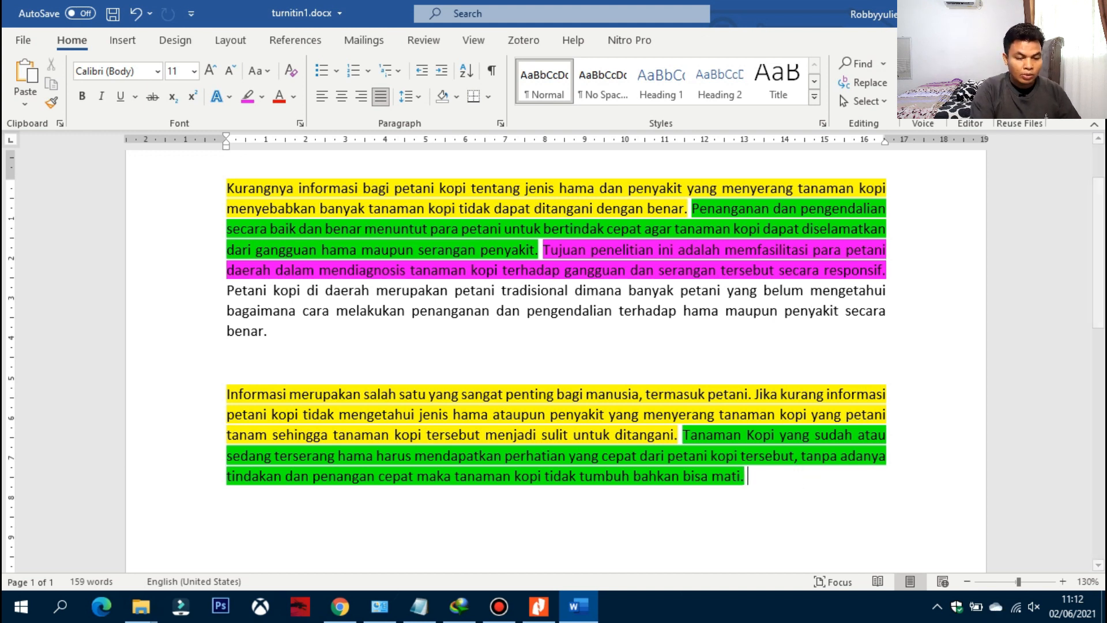
pyautogui.write('juan penele')
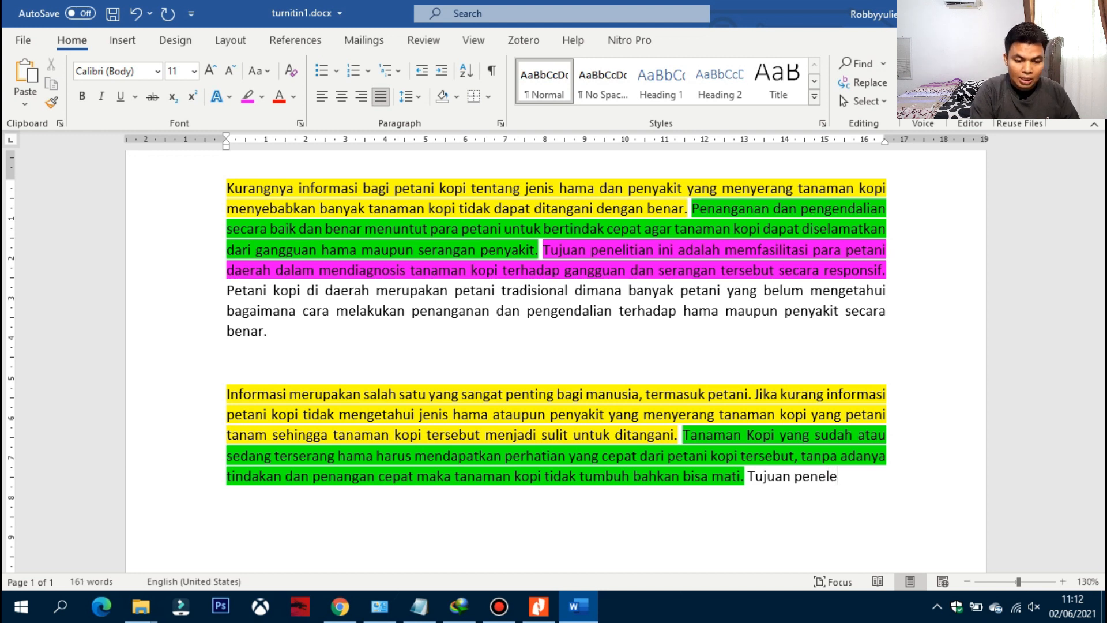
pyautogui.press('BackSpace')
pyautogui.write('itian ini')
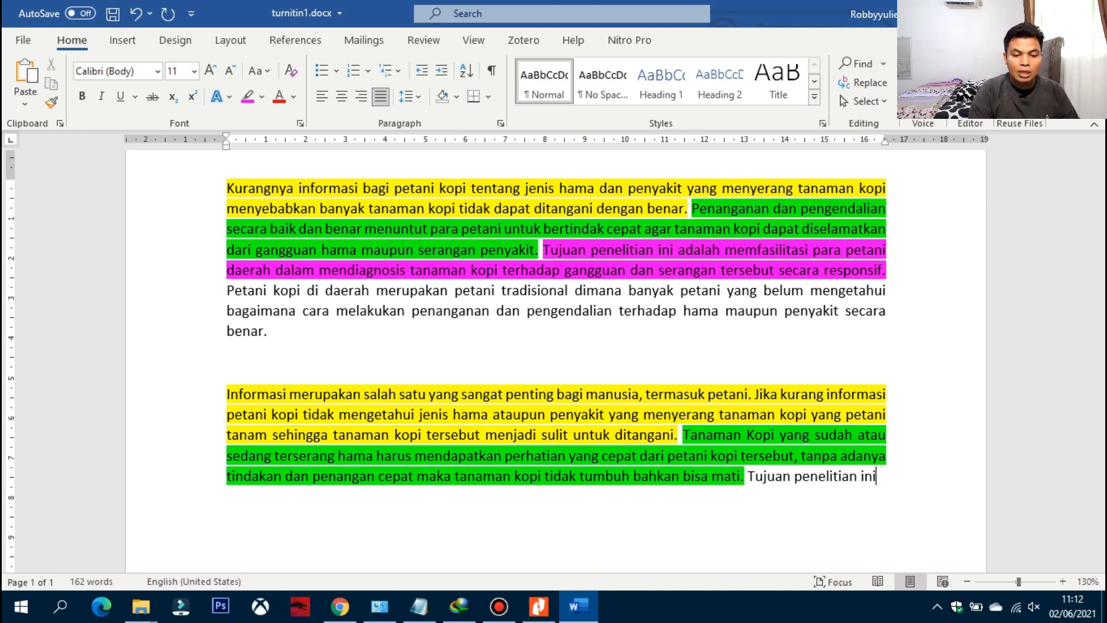
# Step: Continue the unhighlighted sentence after "Tujuan penelitian ini" with "yaitu untuk memberikan alat atau tools kepada petani untuk"
pyautogui.moveTo(893, 482); pyautogui.dragTo(771, 474)
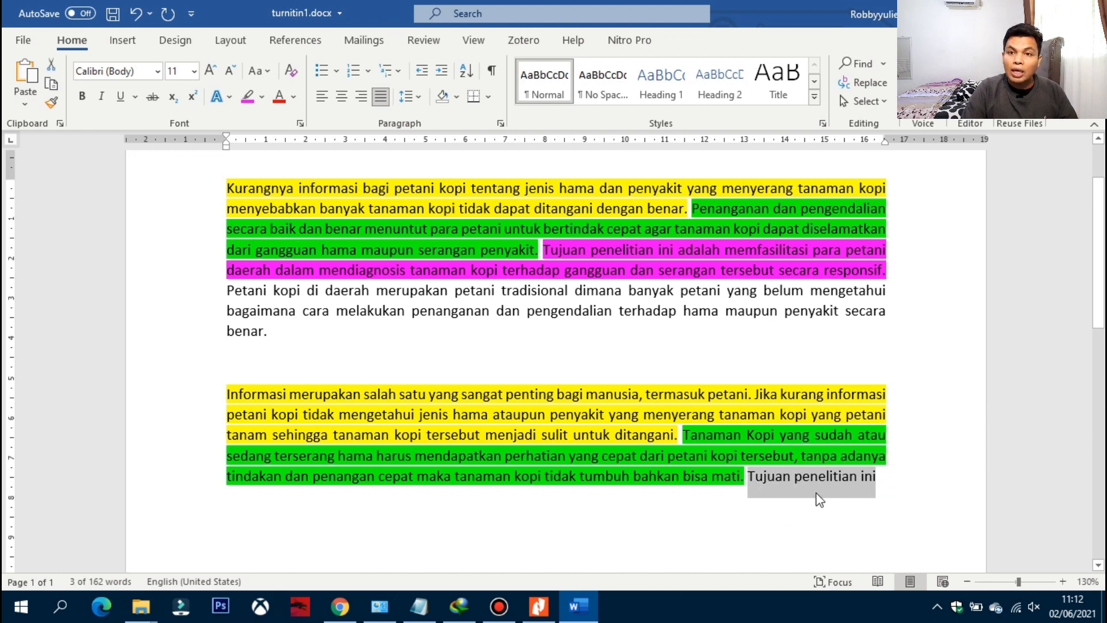
pyautogui.click(881, 480)
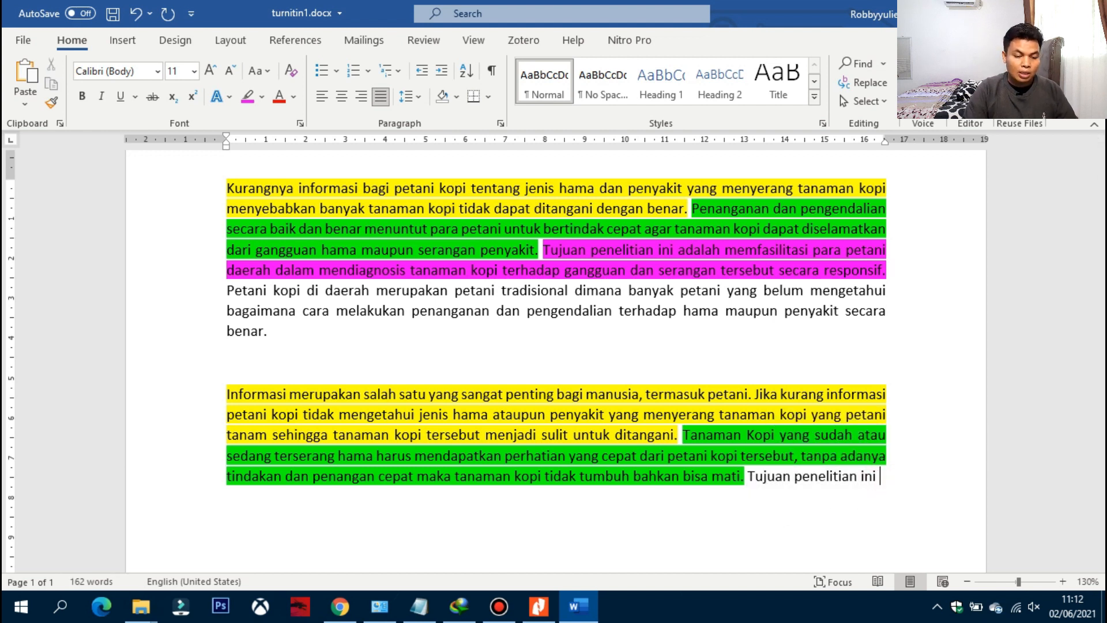
pyautogui.write('yaitu ')
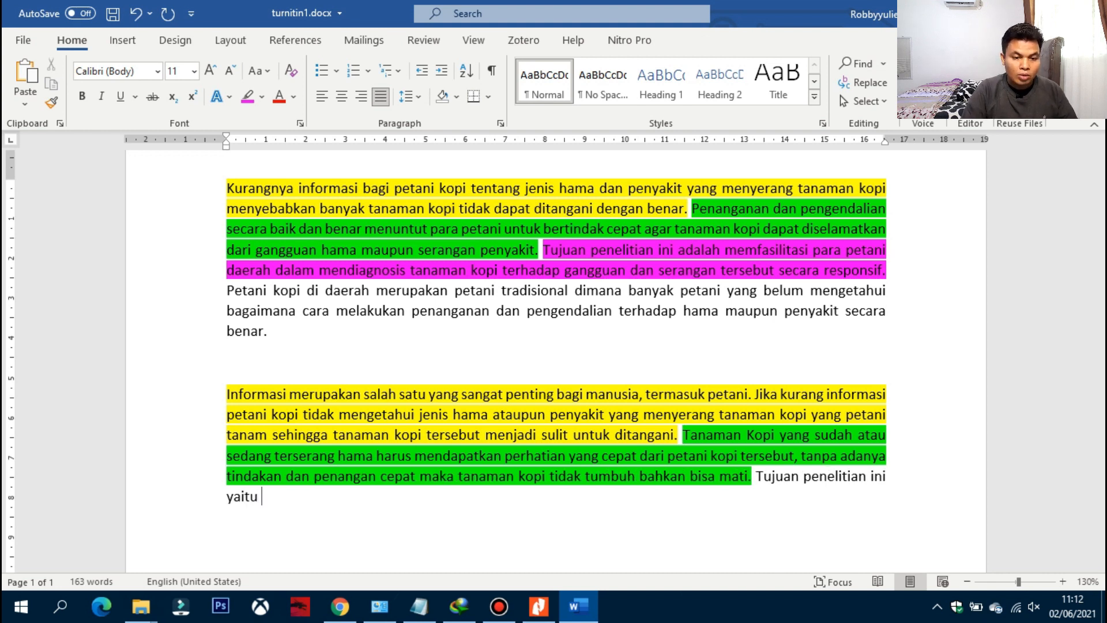
pyautogui.write('untuk ')
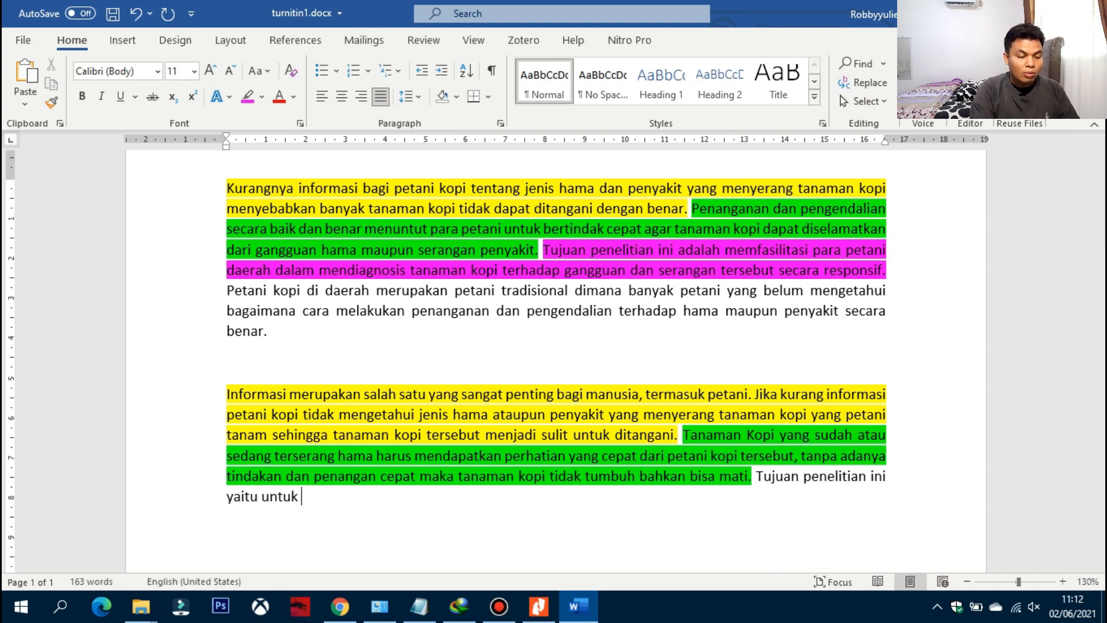
pyautogui.write('memberikan ')
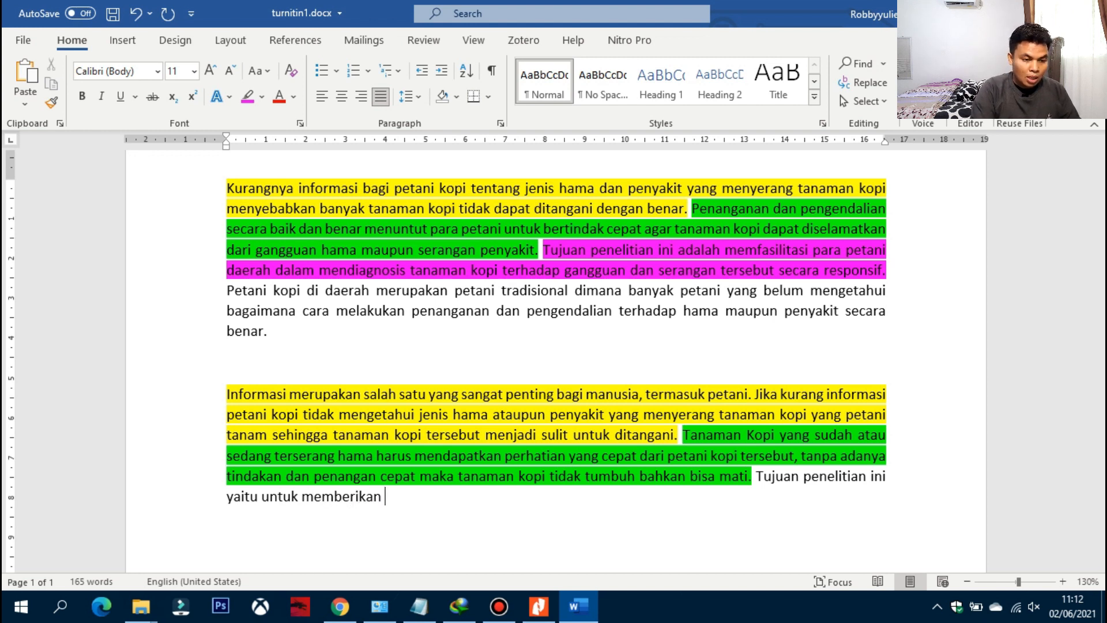
pyautogui.write('alat')
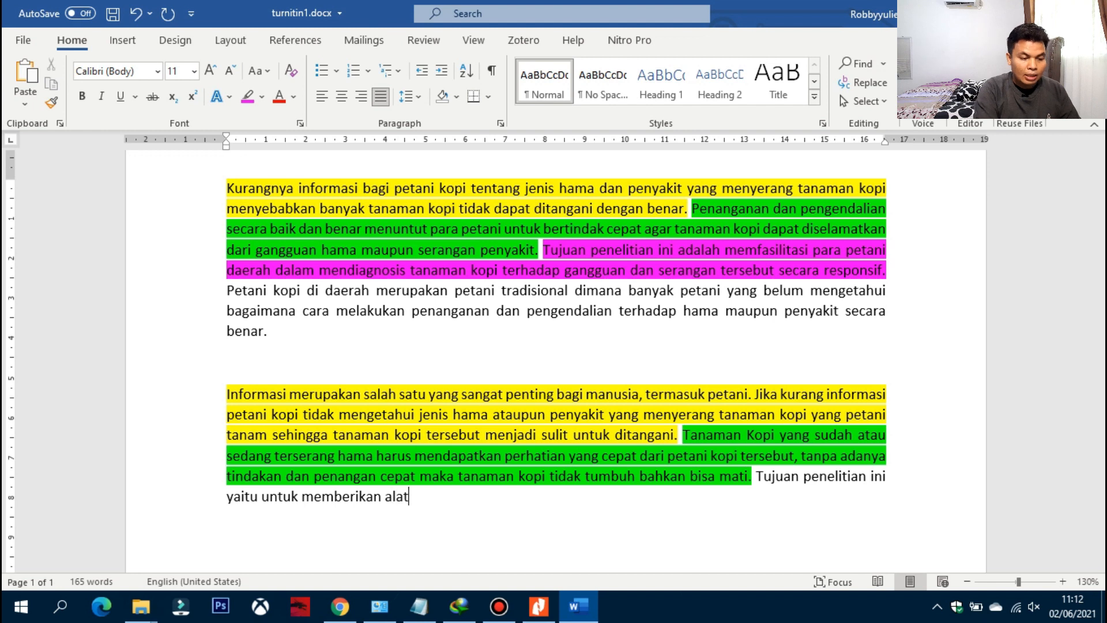
pyautogui.write(' atau tol')
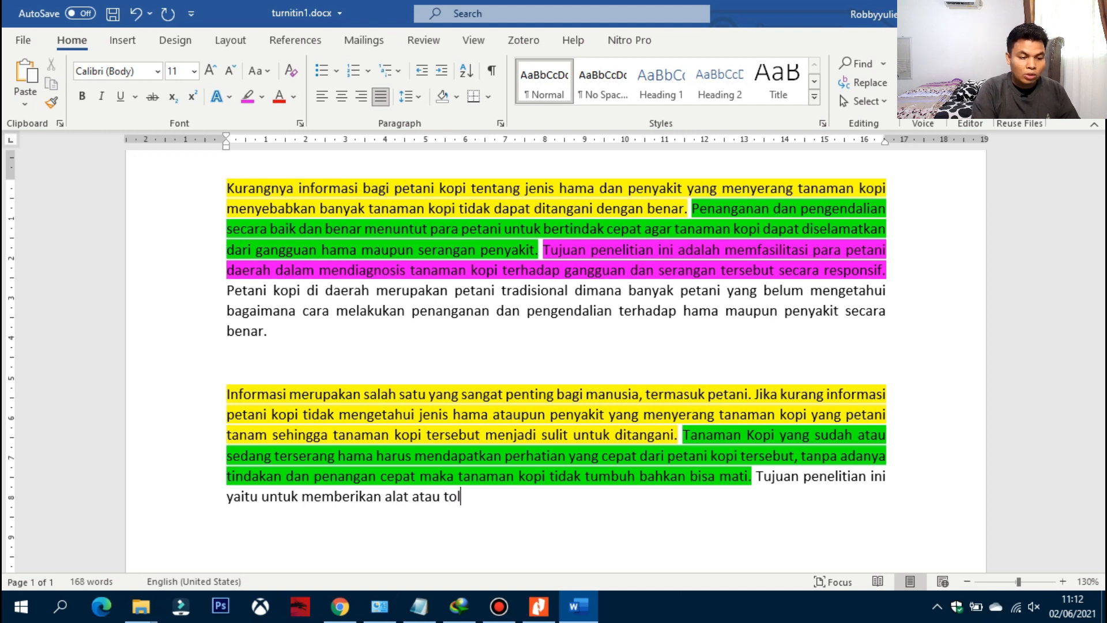
pyautogui.press('BackSpace')
pyautogui.press('BackSpace')
pyautogui.write('ool')
pyautogui.press('BackSpace')
pyautogui.press('BackSpace')
pyautogui.write('ls kepada peta')
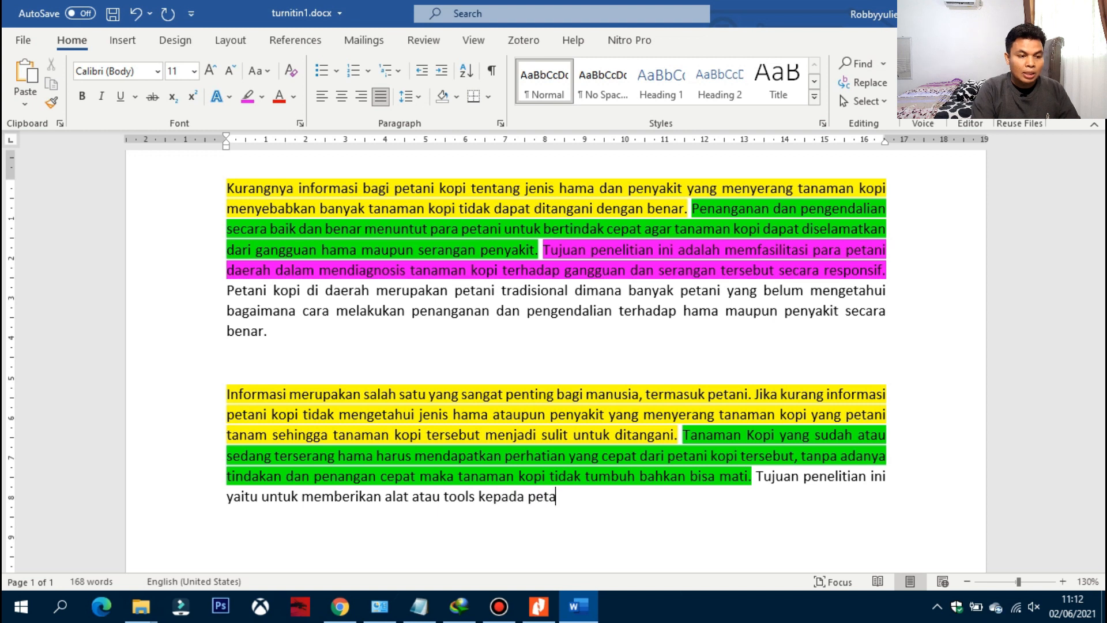
pyautogui.write('ni untuk ')
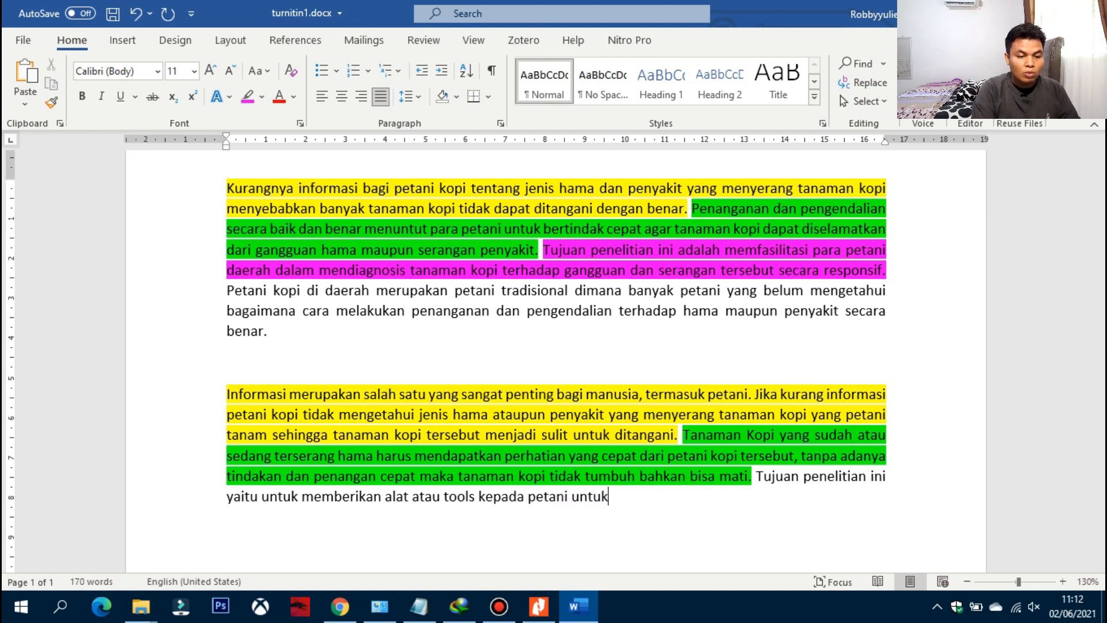
# Step: Complete the reworded purpose sentence with "mengecek tanaman kopi yang mereka miliki dari serangan hama atau gangguan penyakit secara cepat."
pyautogui.write('mengecek')
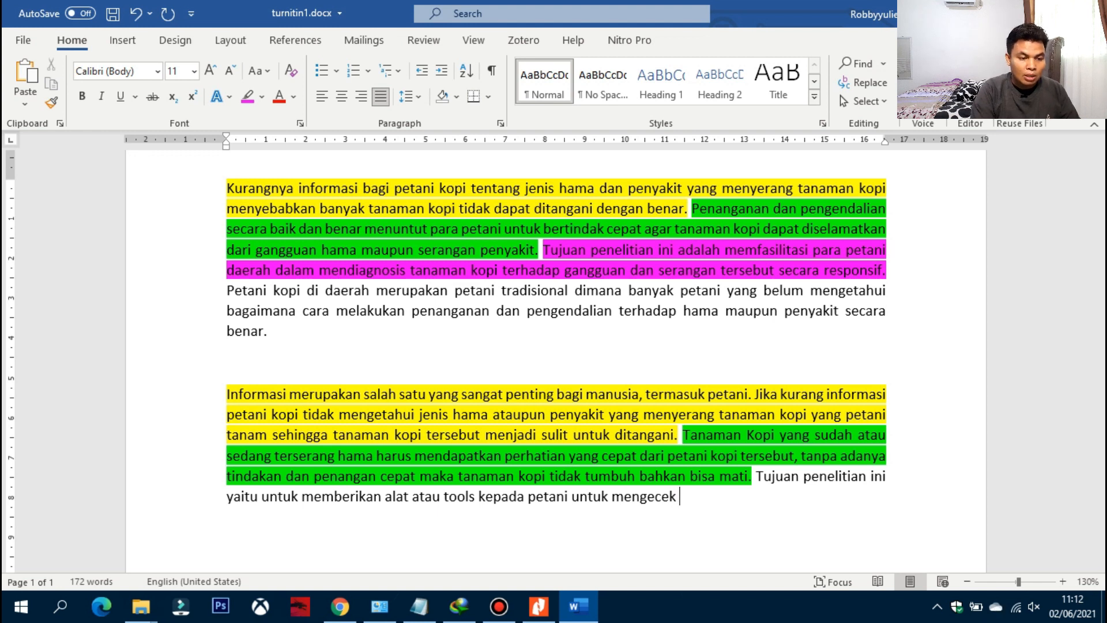
pyautogui.write(' tanapa')
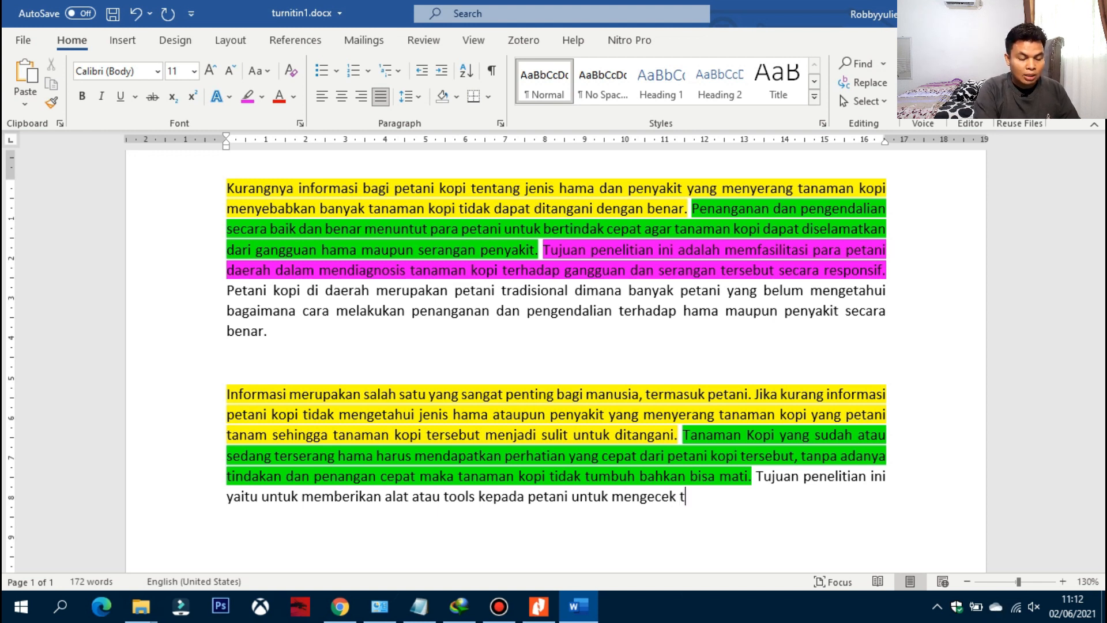
pyautogui.press('BackSpace')
pyautogui.press('BackSpace')
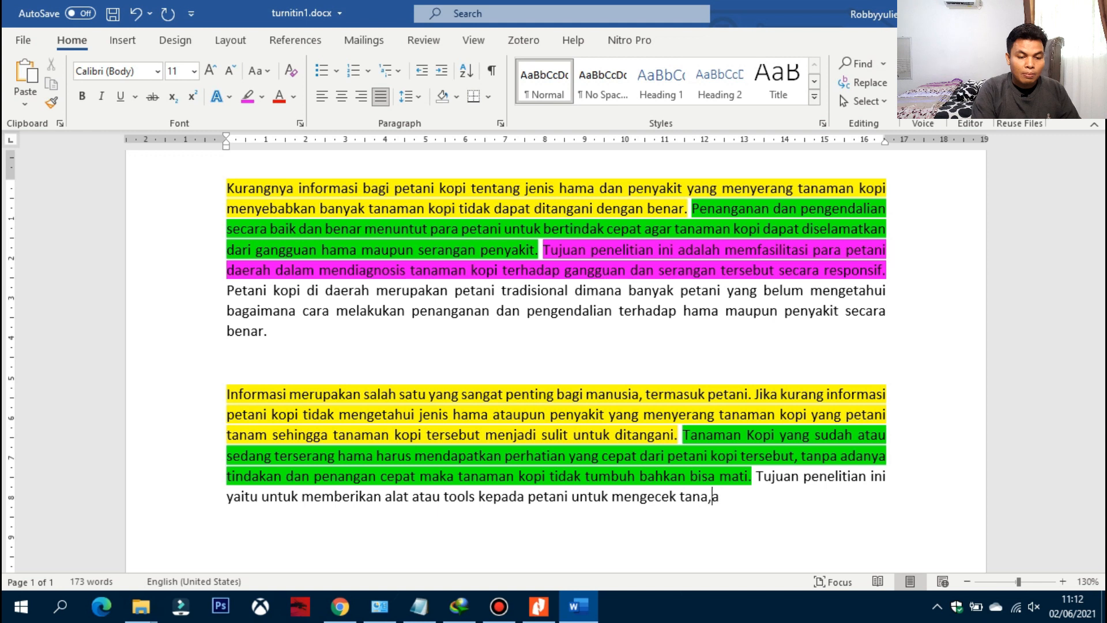
pyautogui.write('man ko')
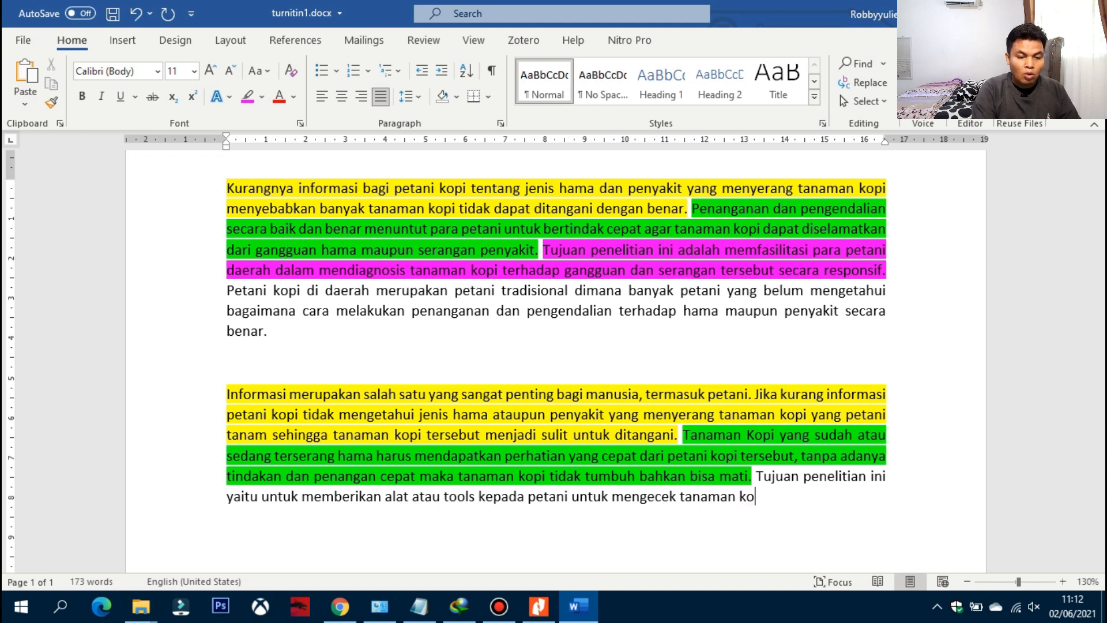
pyautogui.write('pi yang ')
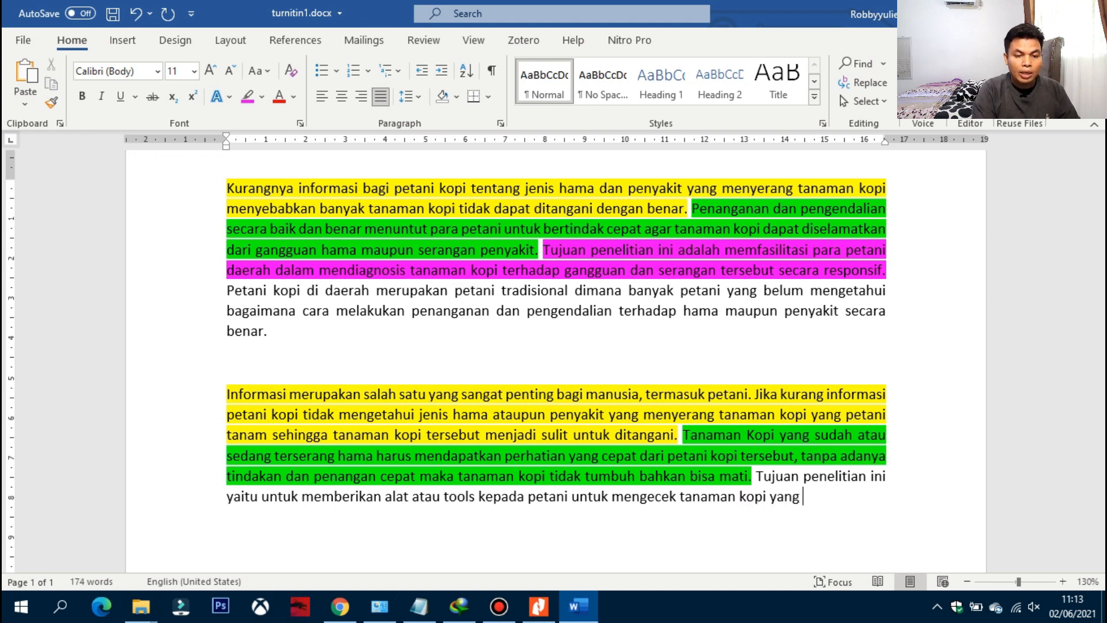
pyautogui.write('mereka miliki')
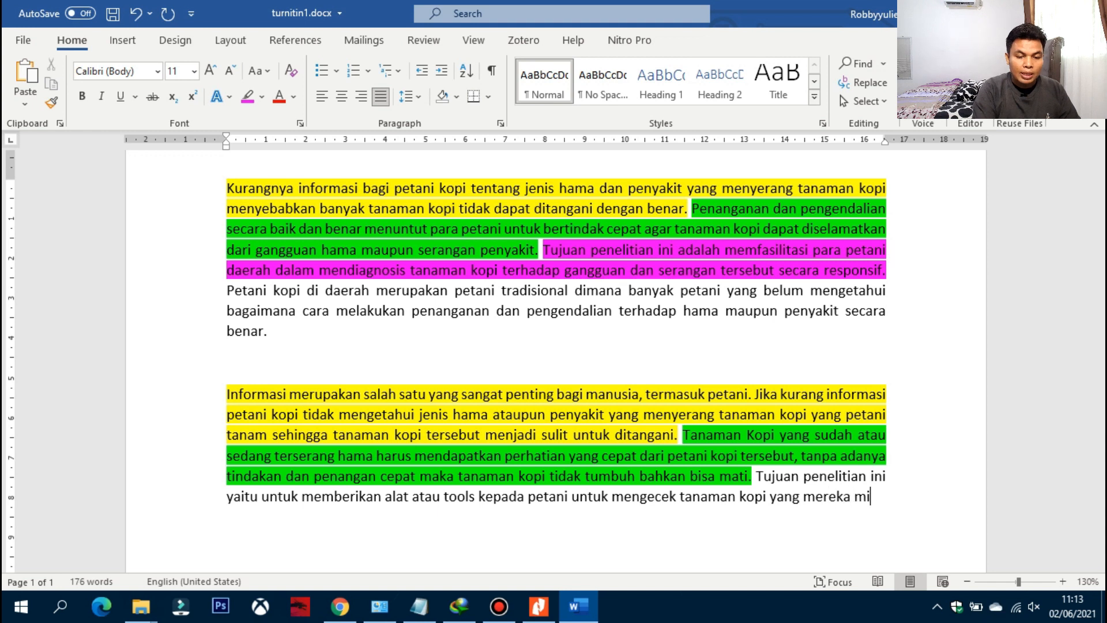
pyautogui.write('i s')
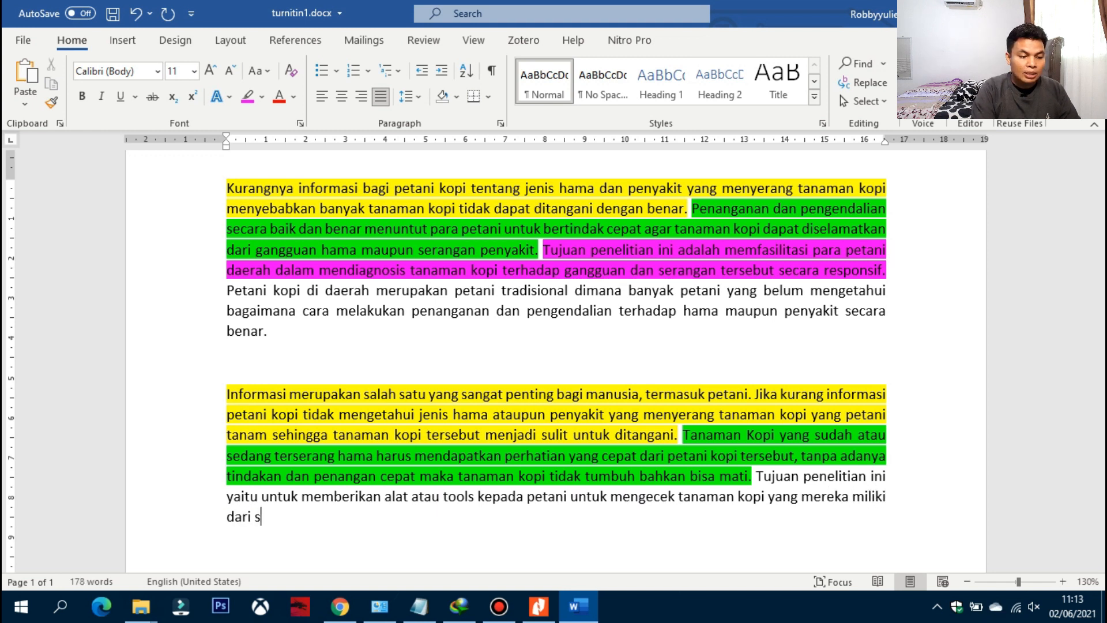
pyautogui.write('erangan hama')
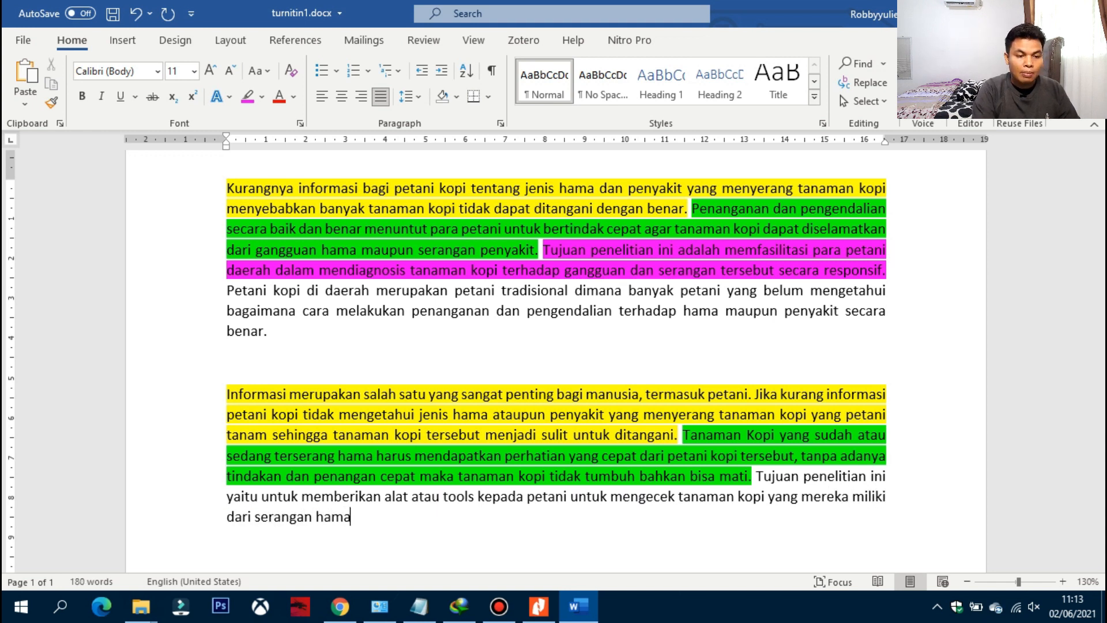
pyautogui.write(' atau g')
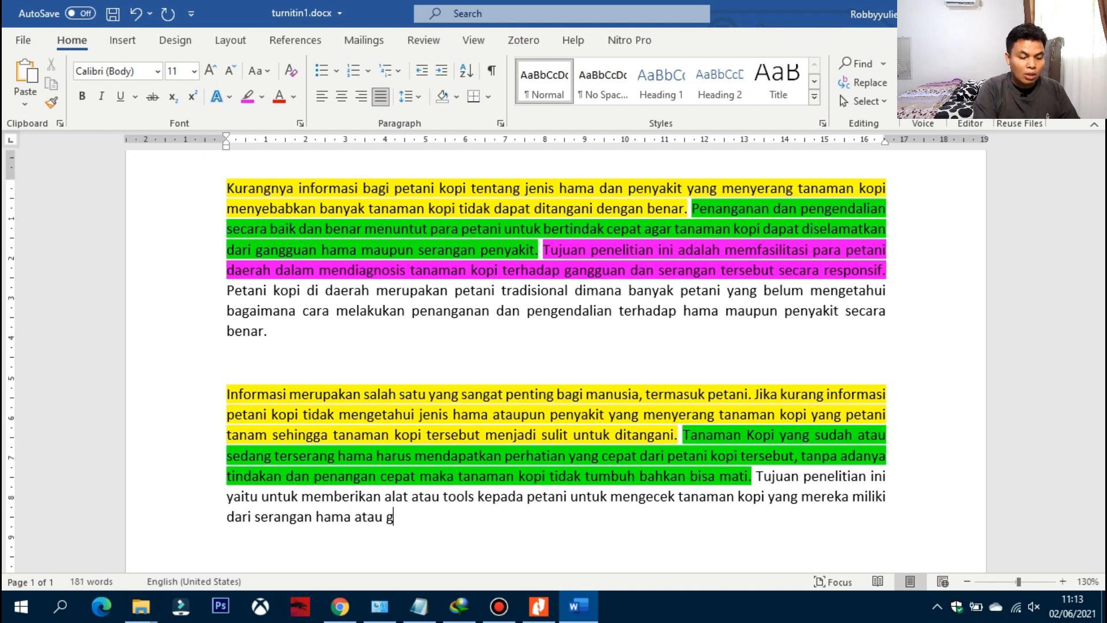
pyautogui.write('angguan penyak')
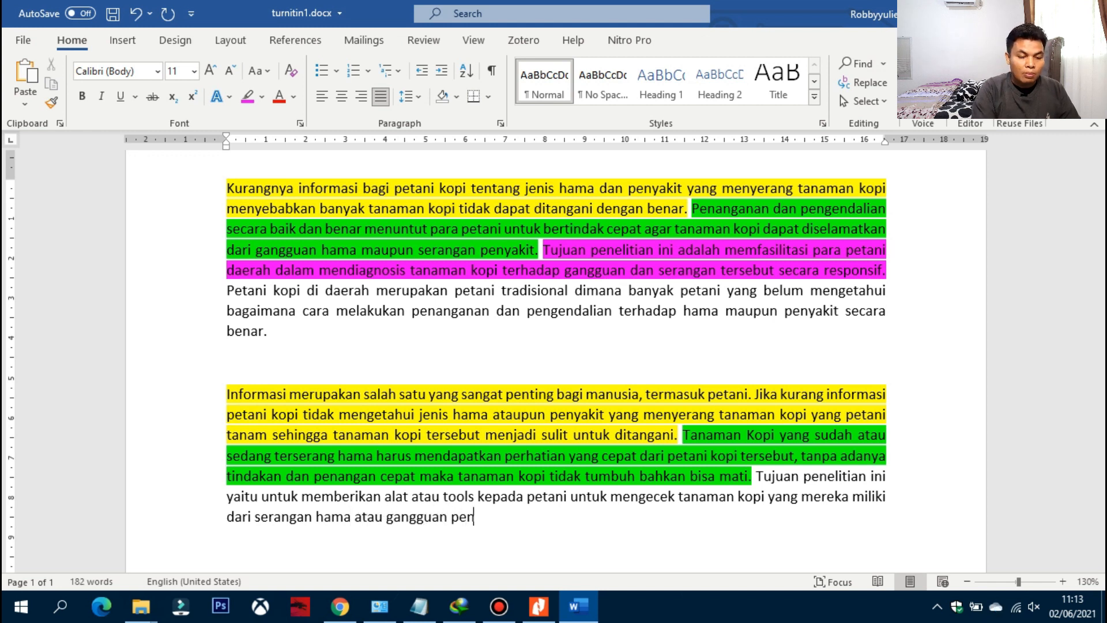
pyautogui.write('it secara cepat.')
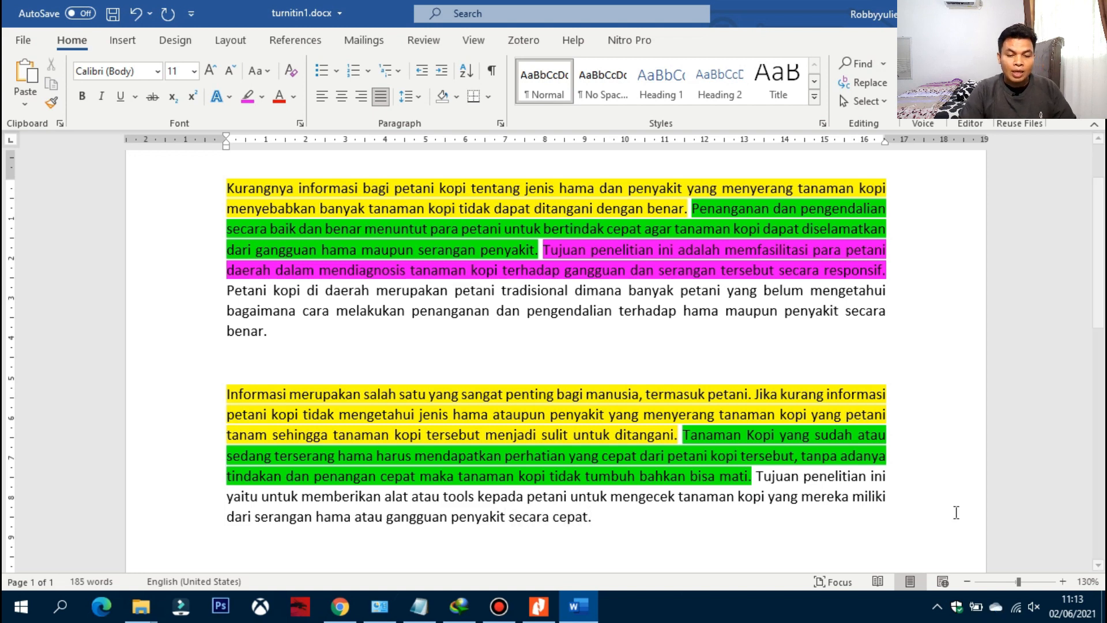
# Step: Italicize the word "tools" in the reworded purpose sentence
pyautogui.scroll(-1, 601, 469)
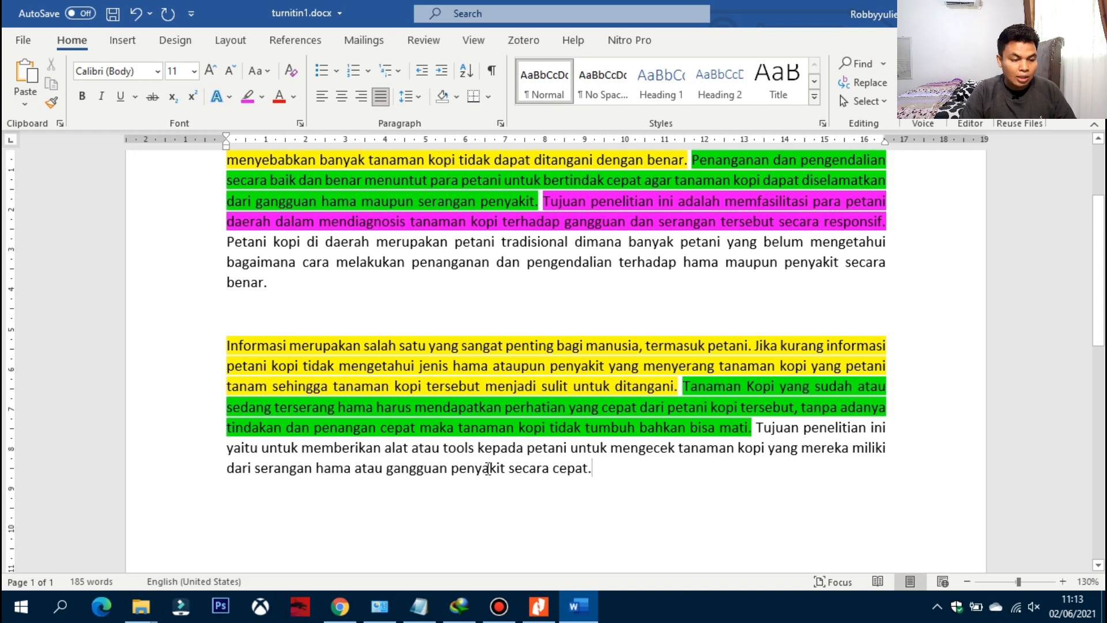
pyautogui.moveTo(474, 455); pyautogui.dragTo(443, 455)
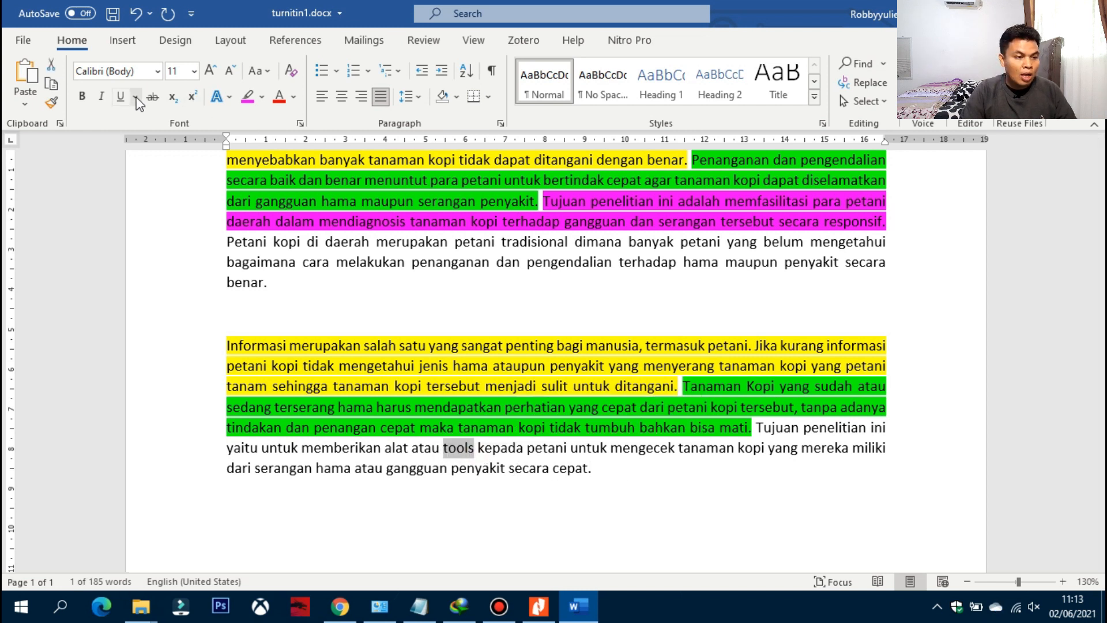
pyautogui.click(106, 97)
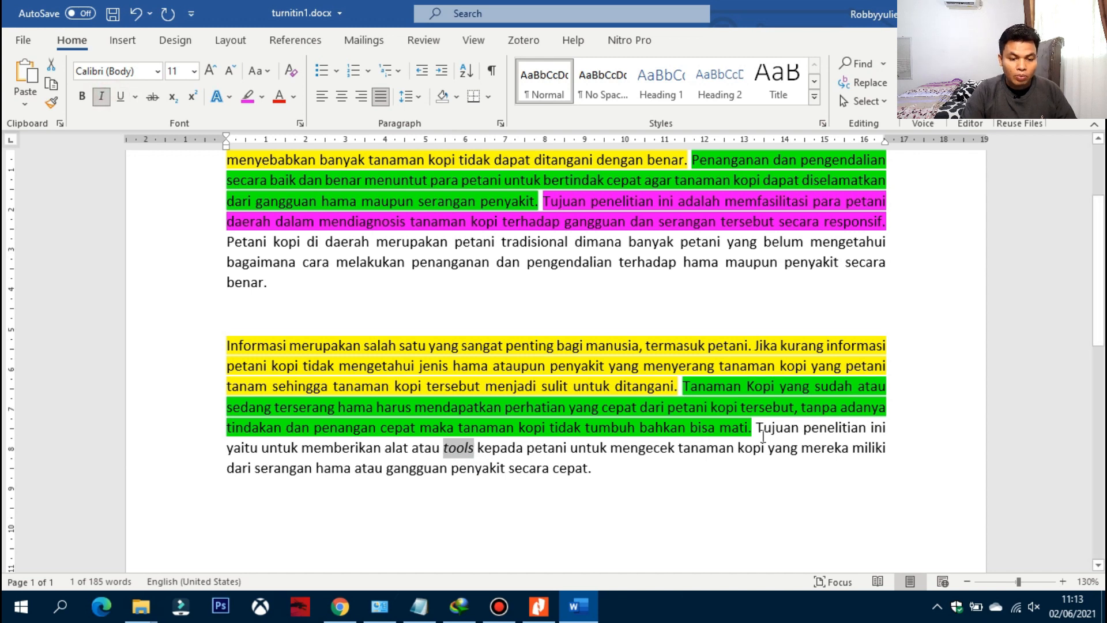
# Step: Highlight the reworded sentence from "Tujuan penelitian ini" to "secara cepat." in pink
pyautogui.moveTo(758, 427); pyautogui.dragTo(773, 462)
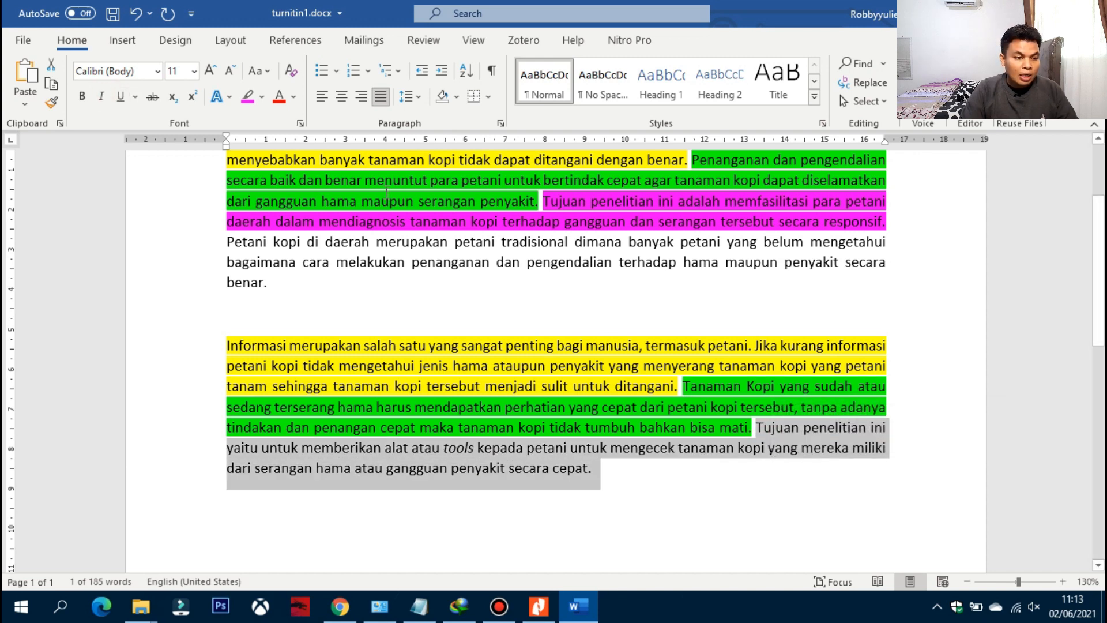
pyautogui.click(245, 103)
pyautogui.click(620, 462)
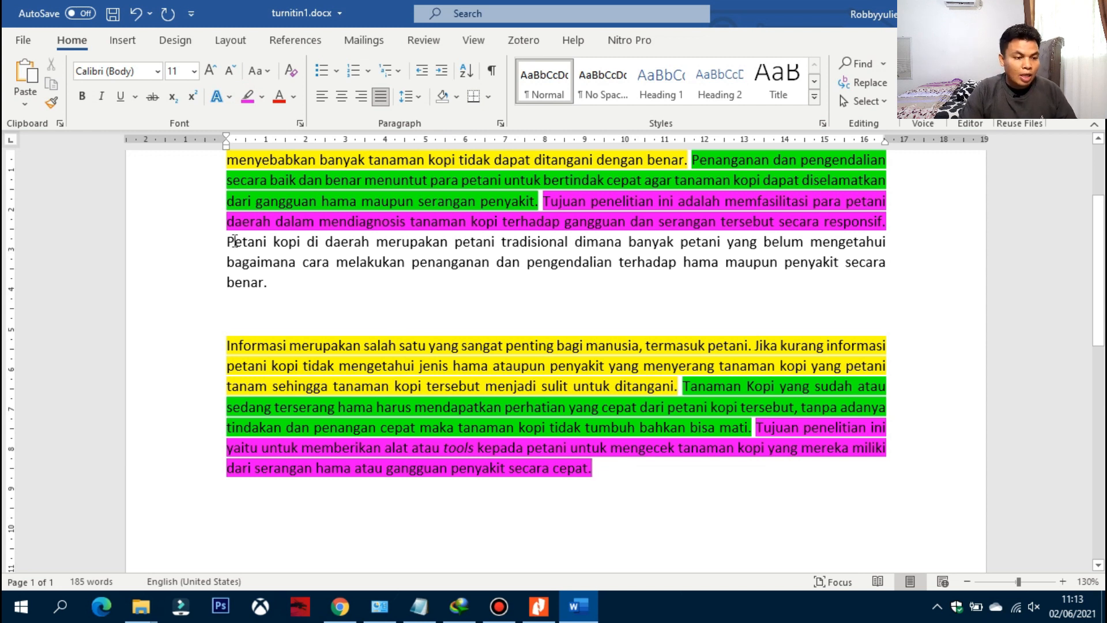
# Step: Highlight the original paragraph's last sentence, from "Petani kopi di daerah" to "secara benar.", in red
pyautogui.doubleClick(215, 242)
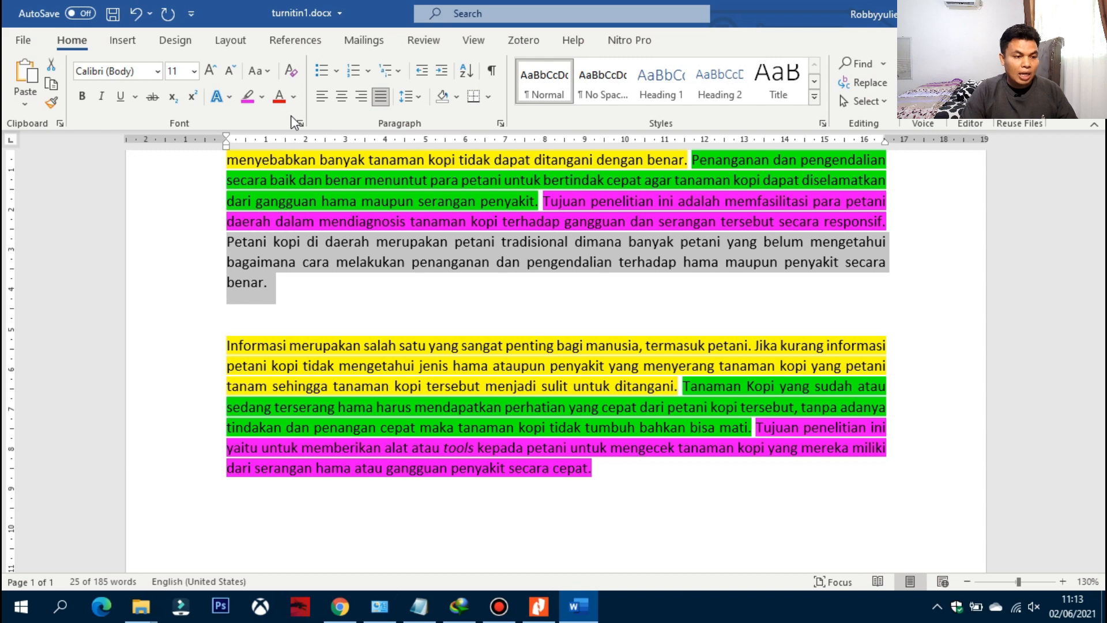
pyautogui.click(263, 99)
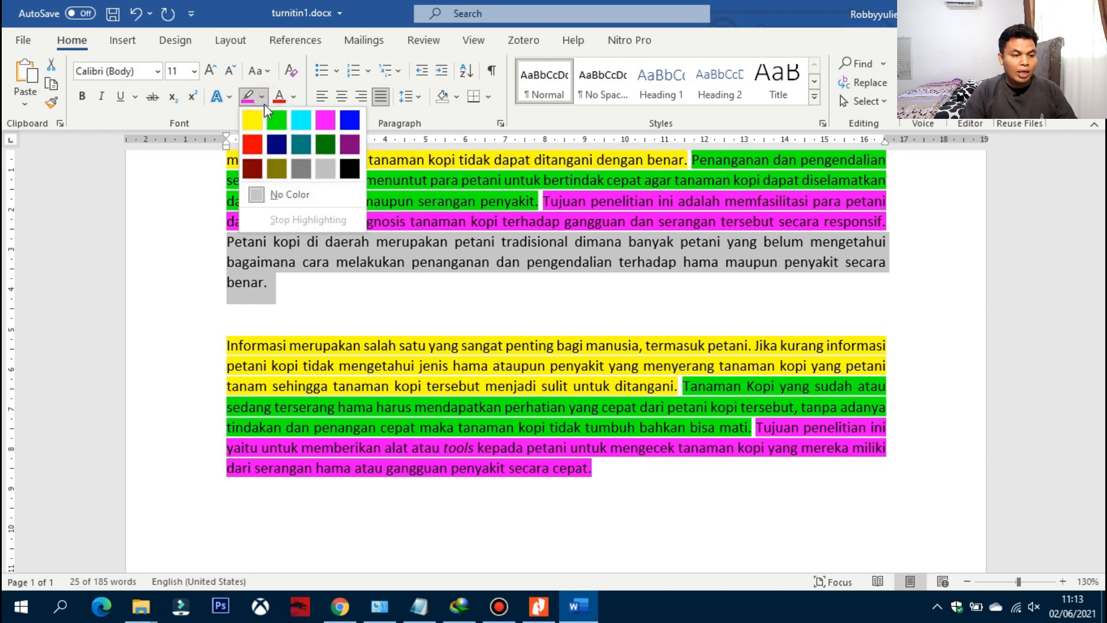
pyautogui.click(252, 145)
# Step: Start a new sentence at the end of the reworded paragraph with "Kebanyakan Petani masih menggunakan cara lama untuk"
pyautogui.click(595, 460)
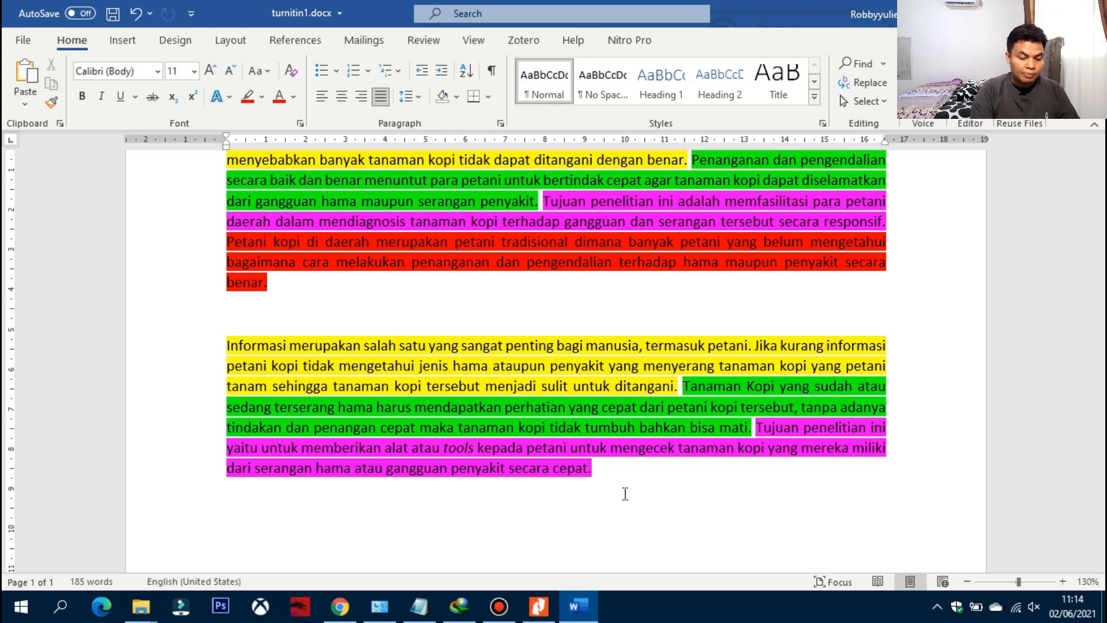
pyautogui.write('Kebanyakan')
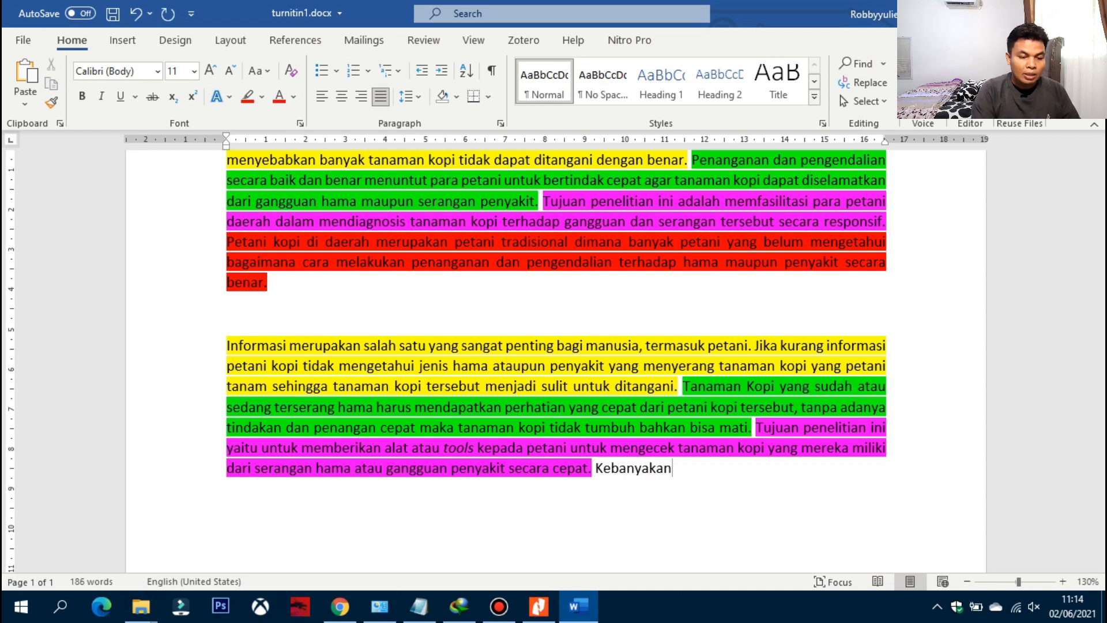
pyautogui.write(' Petani')
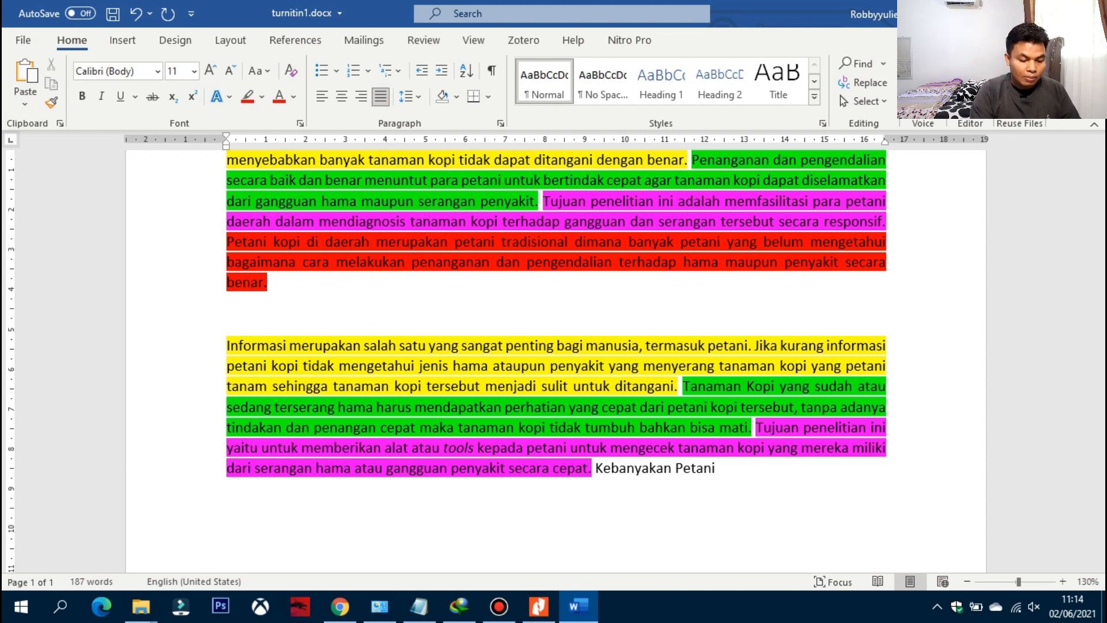
pyautogui.write(' masih ')
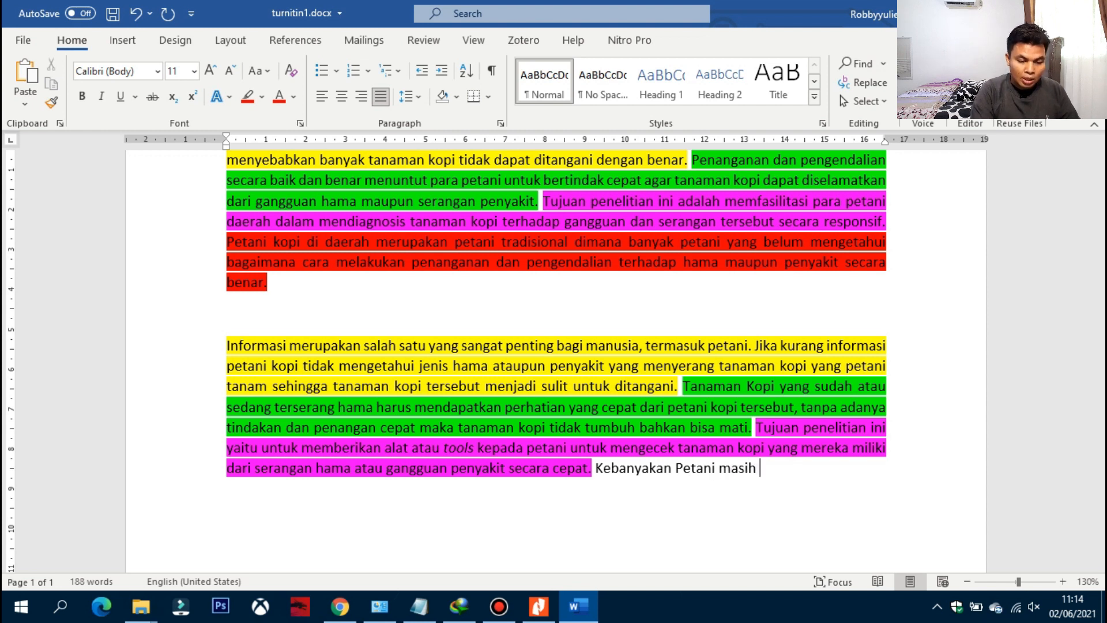
pyautogui.write('menggunakan')
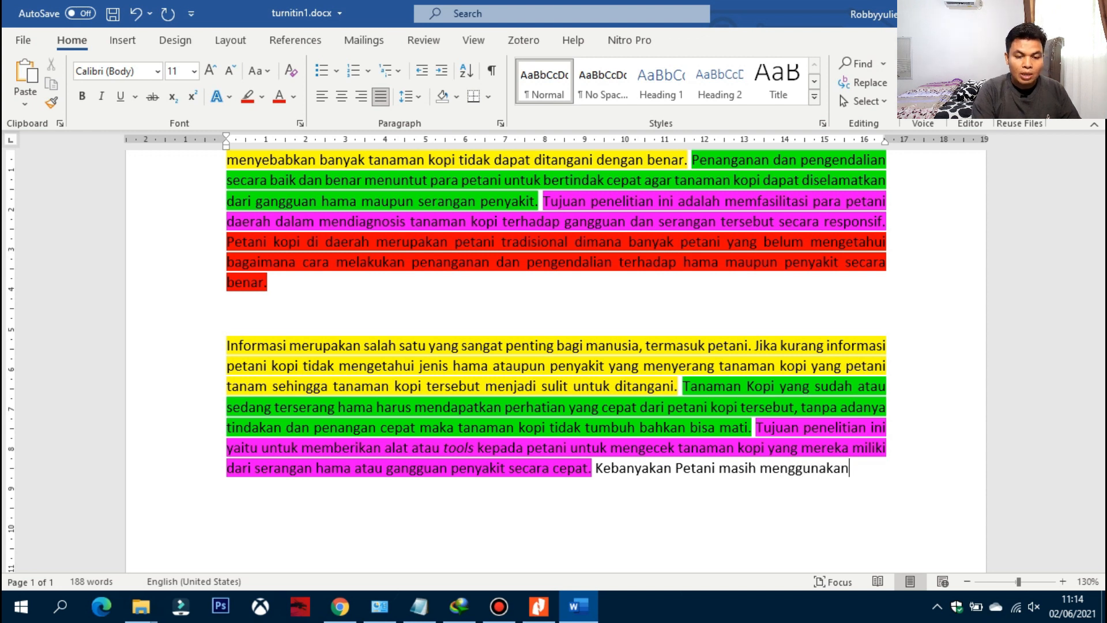
pyautogui.write(' cara lama unt')
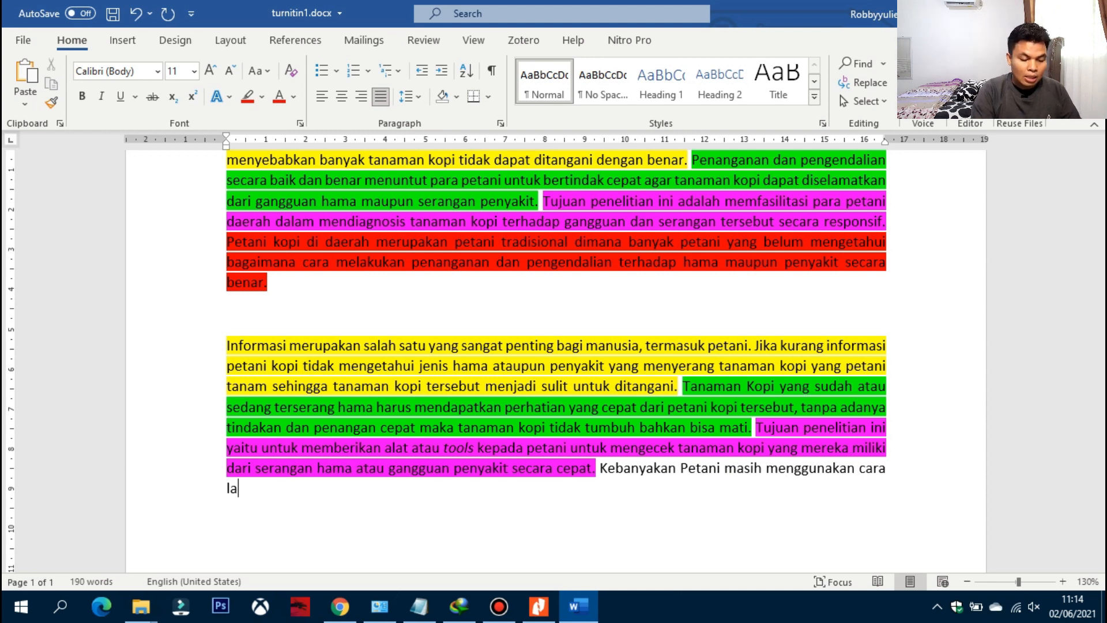
pyautogui.write('uk')
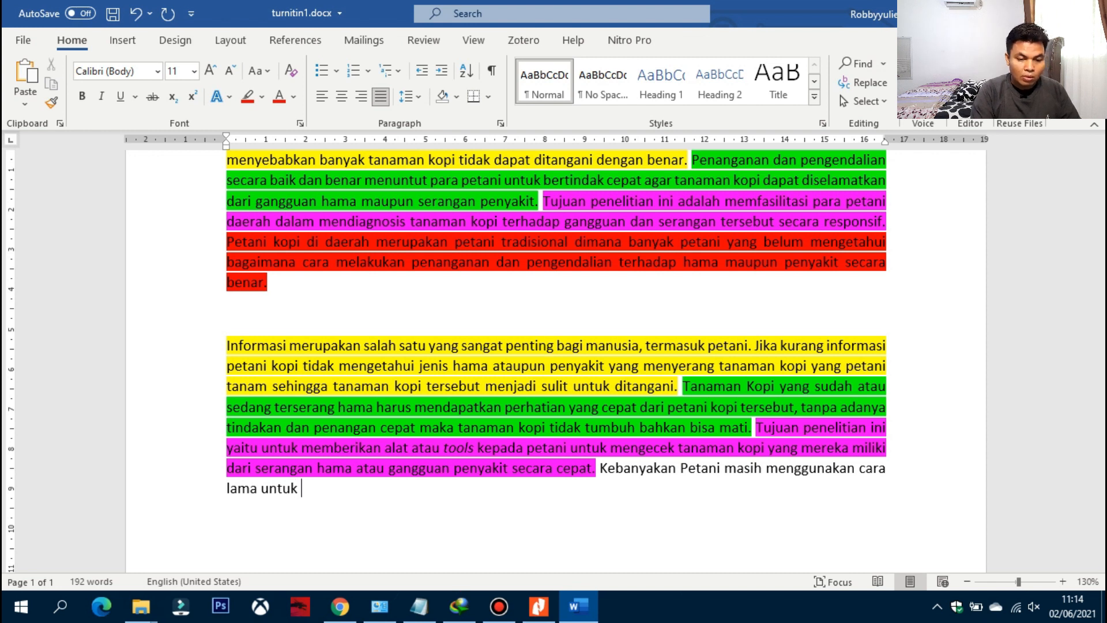
pyautogui.write(' pe')
pyautogui.press('BackSpace')
pyautogui.press('BackSpace')
pyautogui.press('BackSpace')
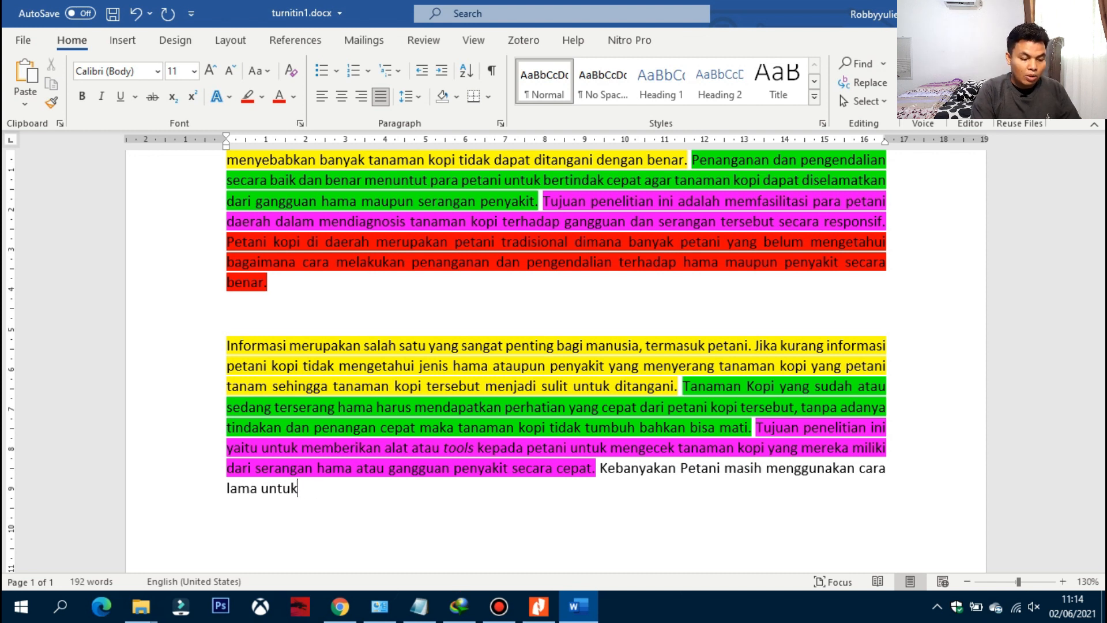
# Step: Continue the new sentence with "penanganan sebuah penyakit ataupun ganguan hama"
pyautogui.write('penanganan')
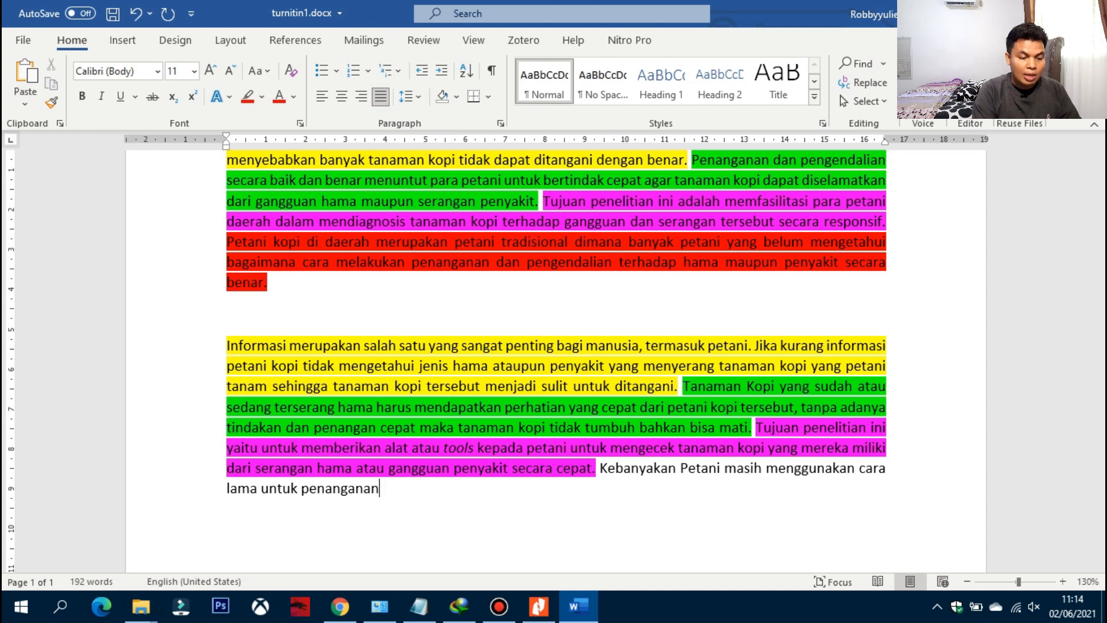
pyautogui.write(' sebuah ')
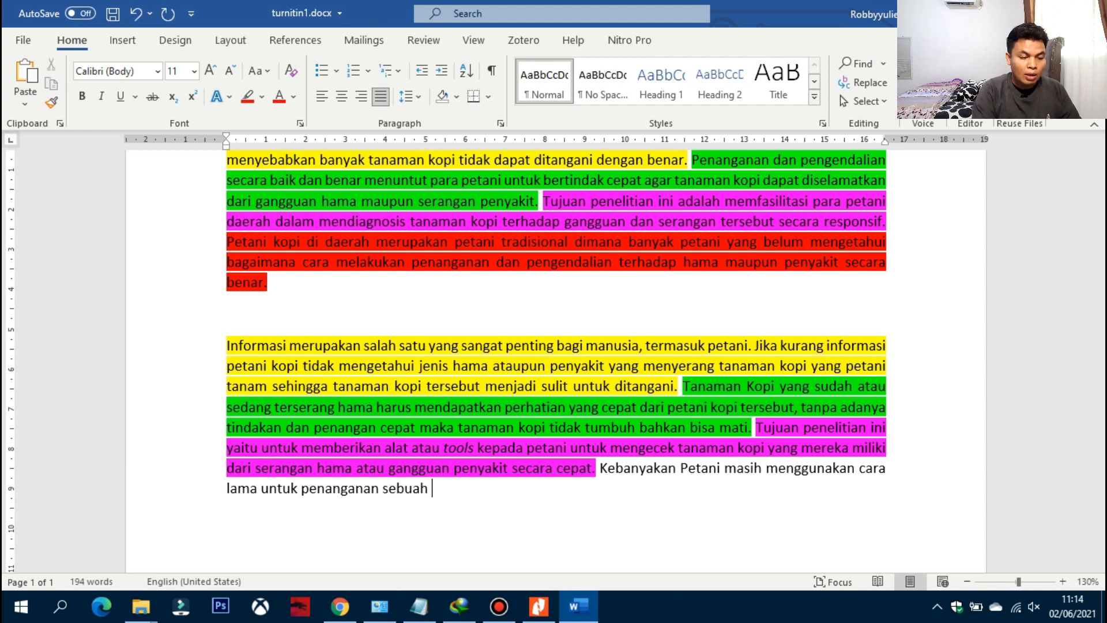
pyautogui.write('penyakit')
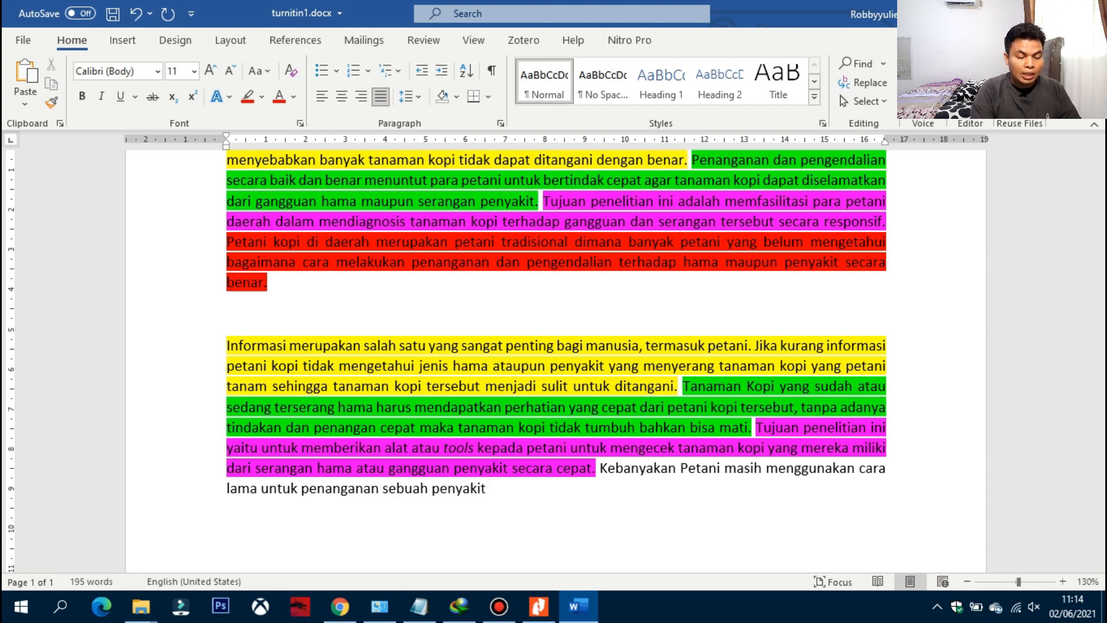
pyautogui.write(' atau')
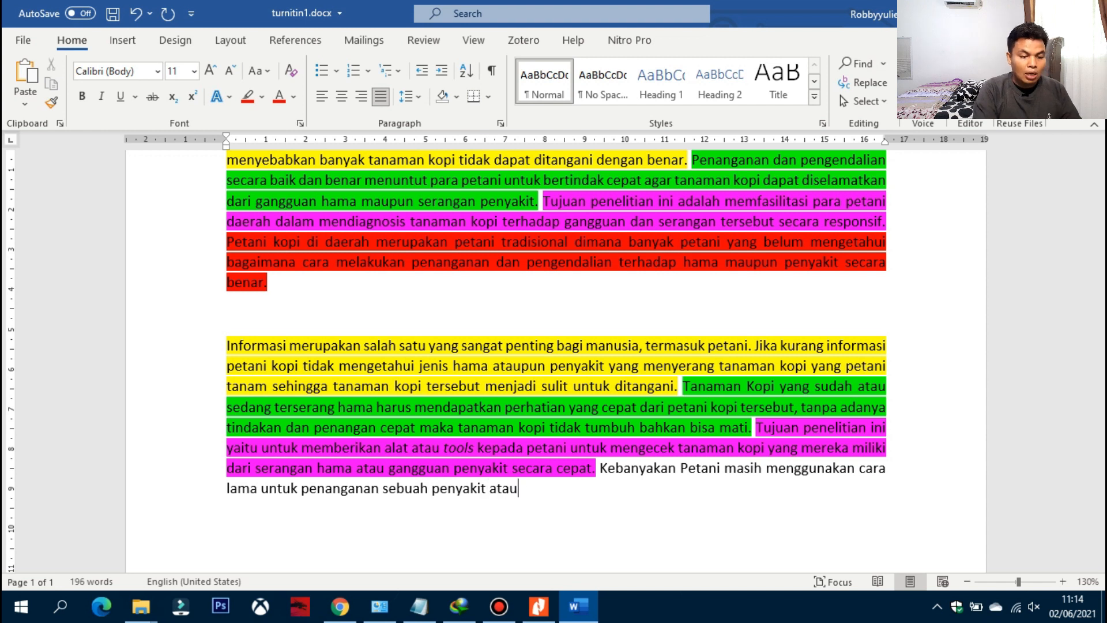
pyautogui.write('pun ganguan ')
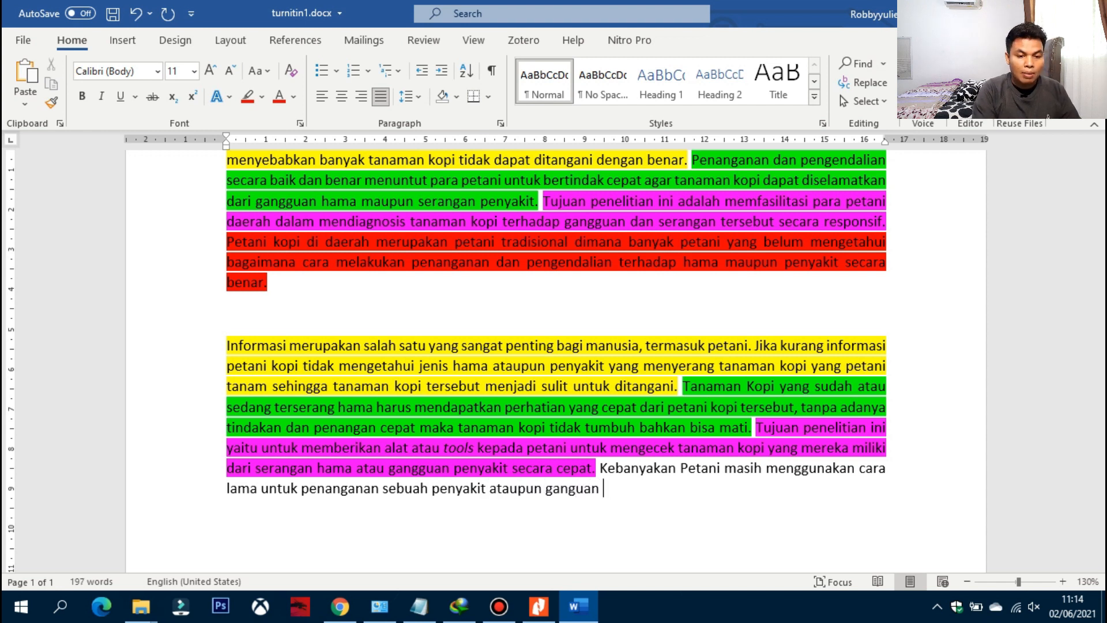
pyautogui.write('hama')
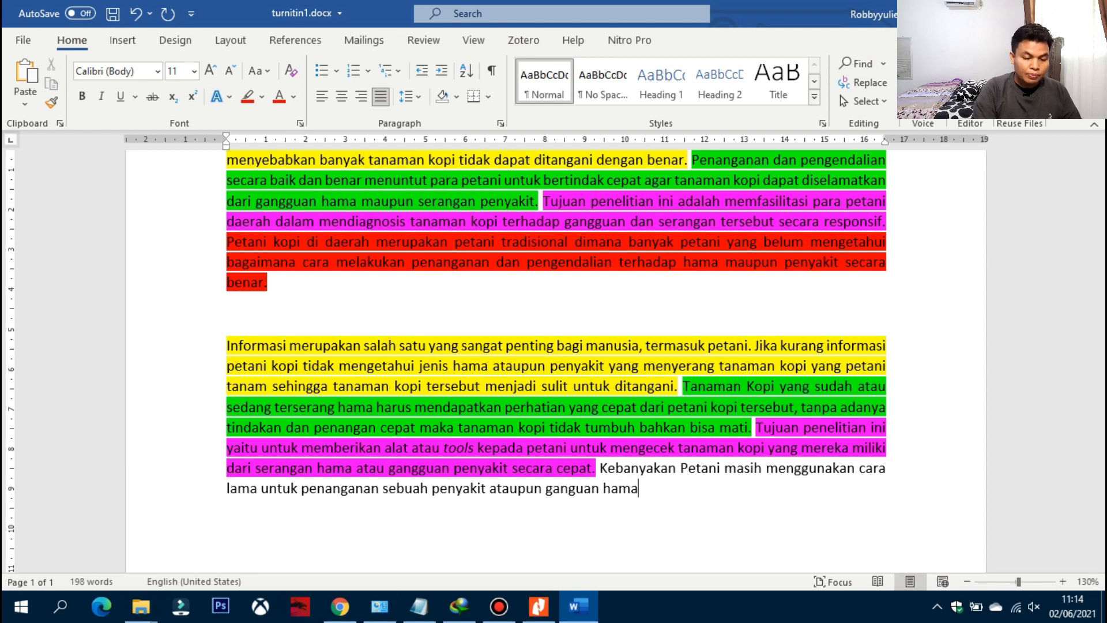
# Step: Add a comma and the clause "mereka belum memiliki pengetahuan yang didasarkan" to the new sentence
pyautogui.write(', merek')
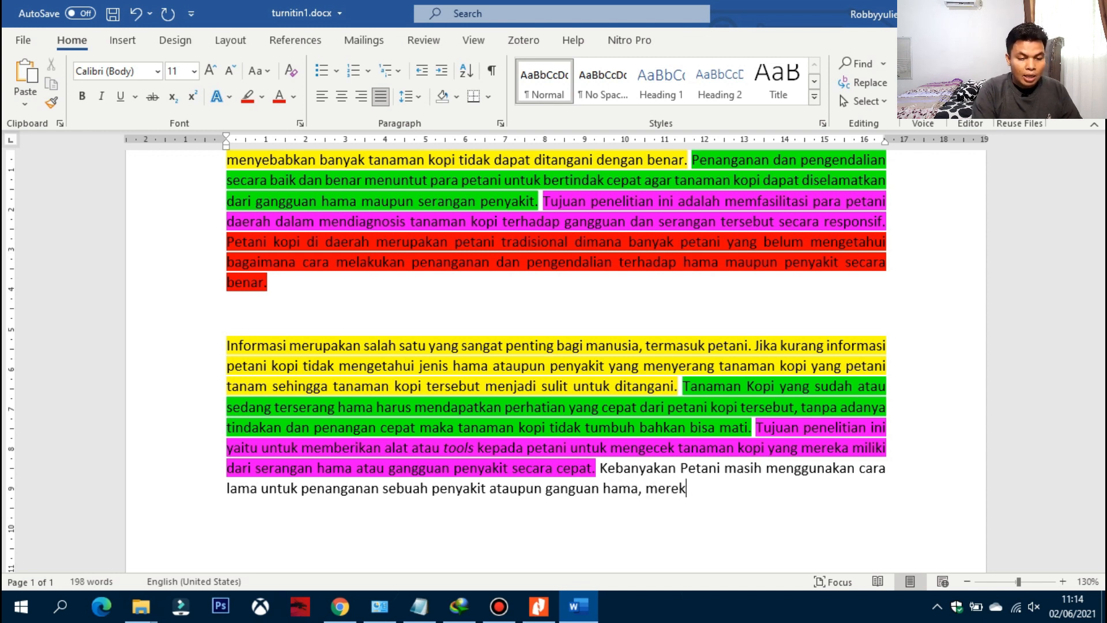
pyautogui.write('a belu')
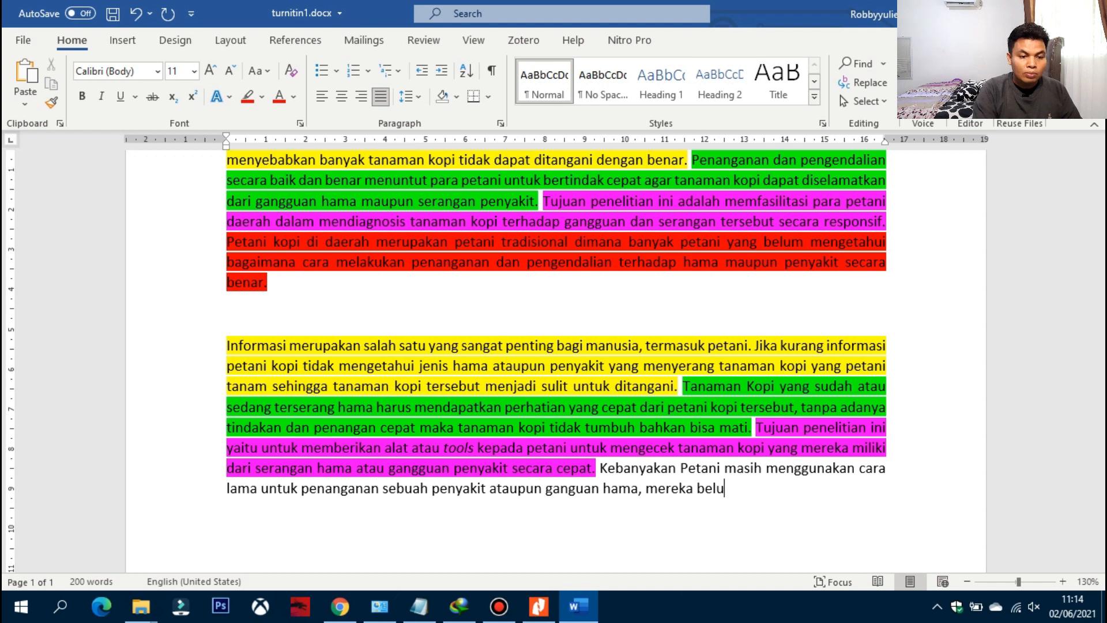
pyautogui.write('m ')
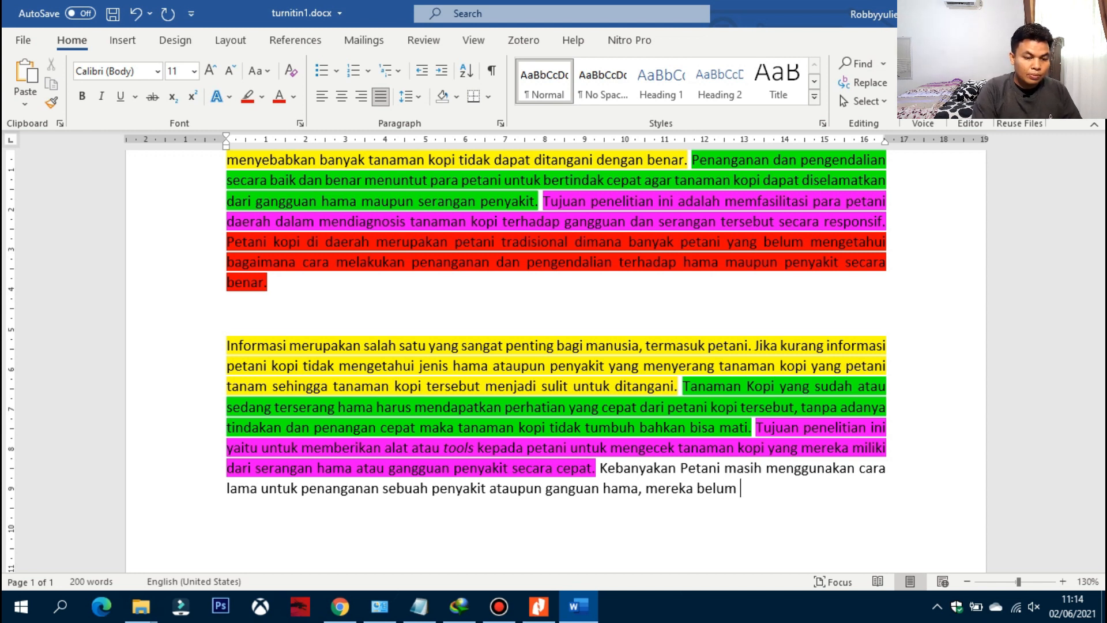
pyautogui.write('memiliki ')
pyautogui.write('pengetahuan ')
pyautogui.write('yang')
pyautogui.write(' didsa')
pyautogui.press('BackSpace')
pyautogui.press('BackSpace')
pyautogui.write('asarkan d')
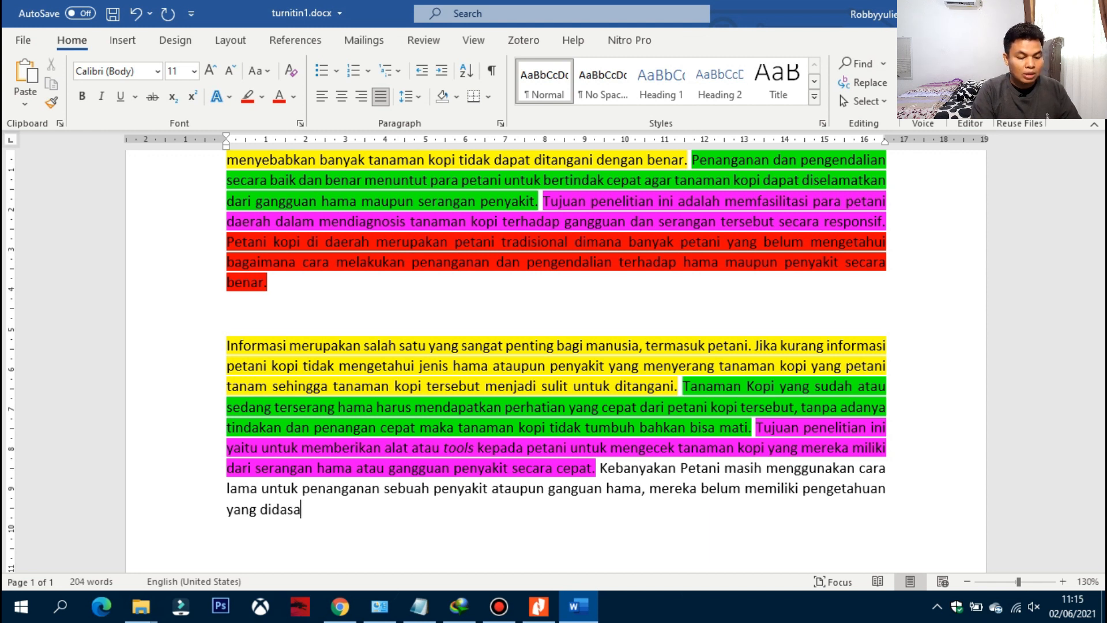
pyautogui.press('BackSpace')
pyautogui.press('BackSpace')
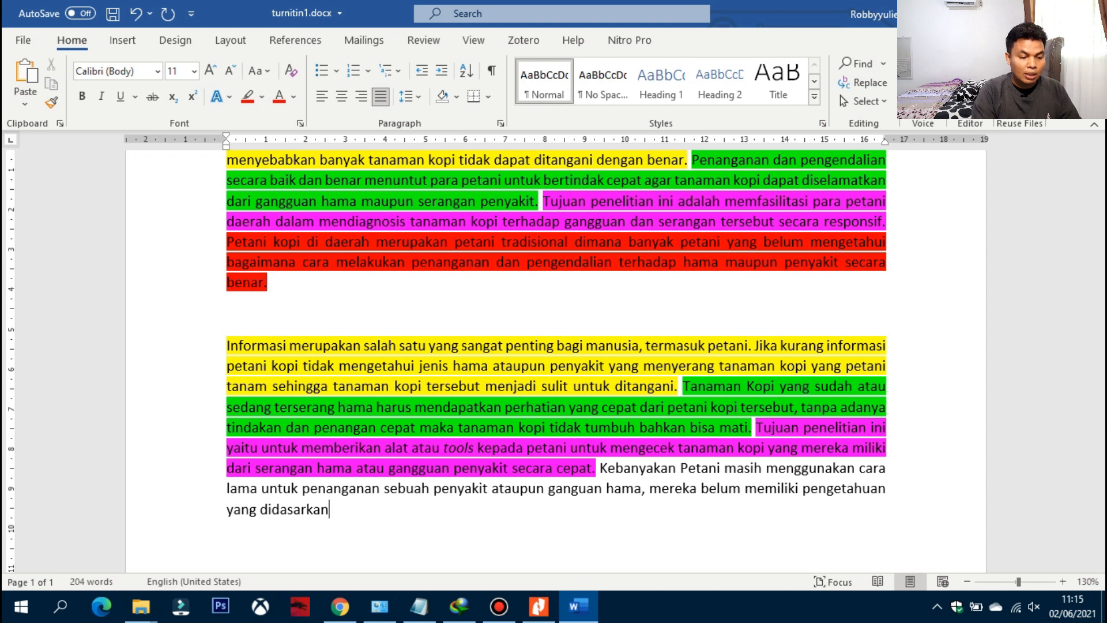
# Step: Extend the clause with "oleh perkembangan teknologi untuk penanganan dan pengendalian penyakit"
pyautogui.write('oleh ')
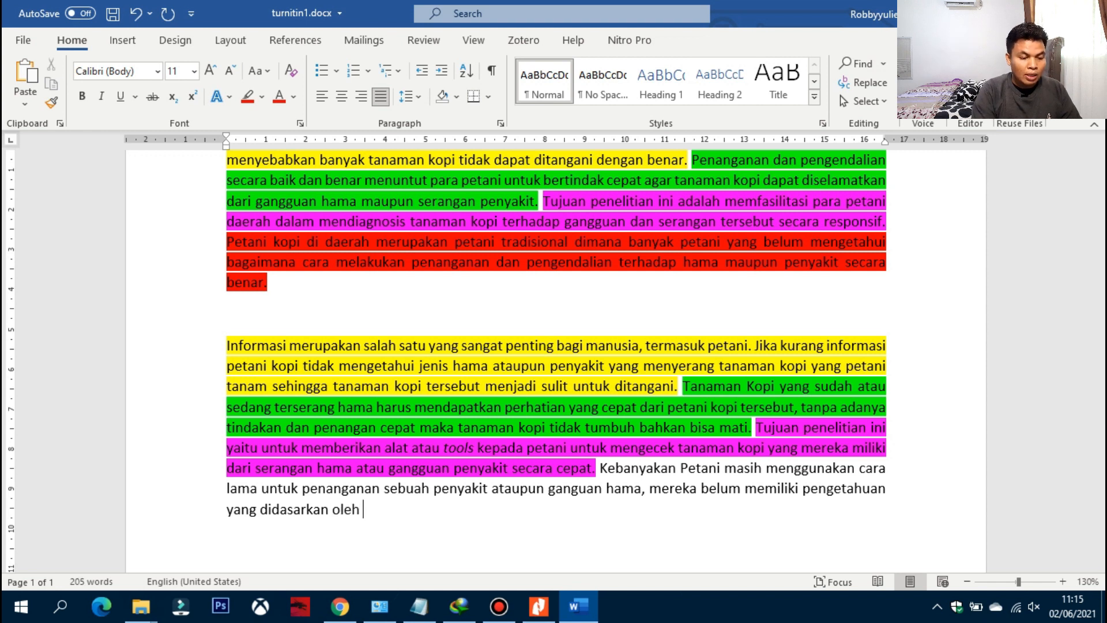
pyautogui.write('perkembangan')
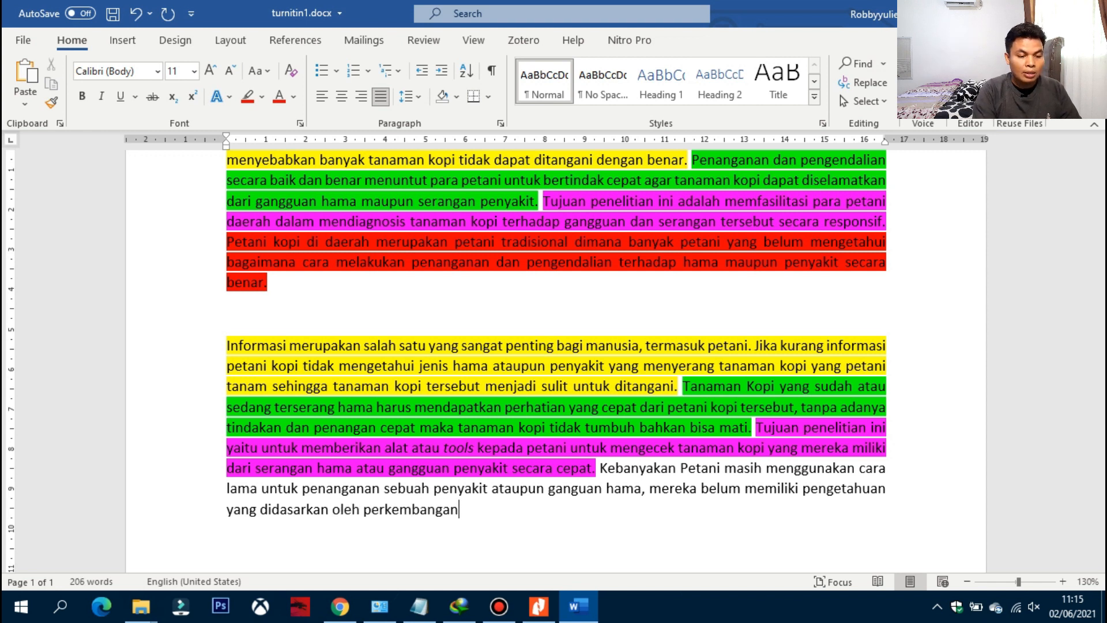
pyautogui.write(' teknologi u')
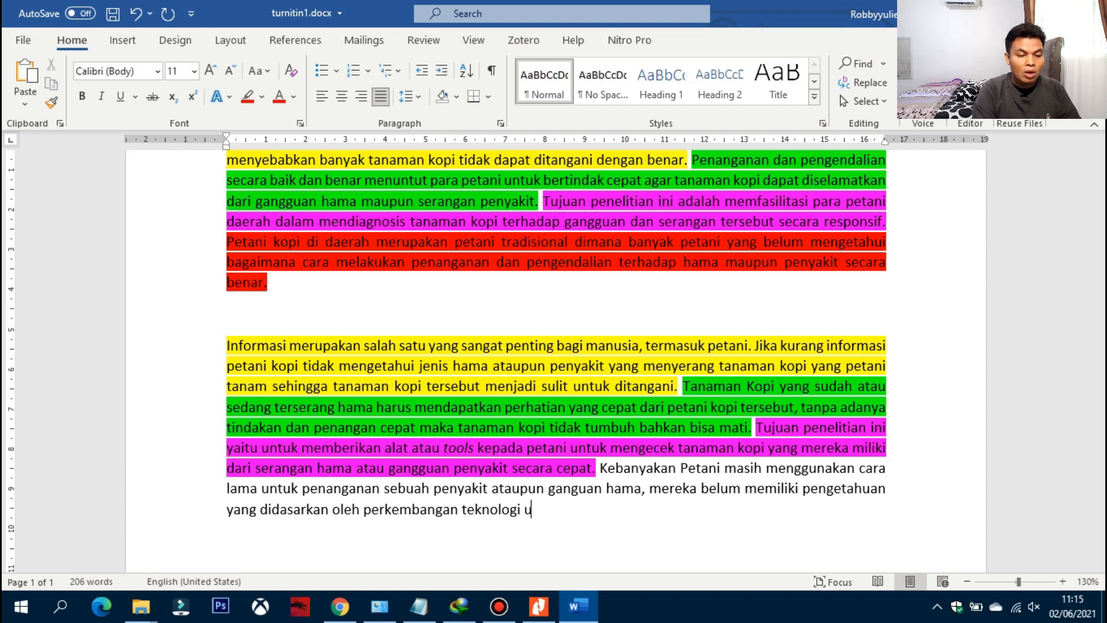
pyautogui.write('ntuk penangan')
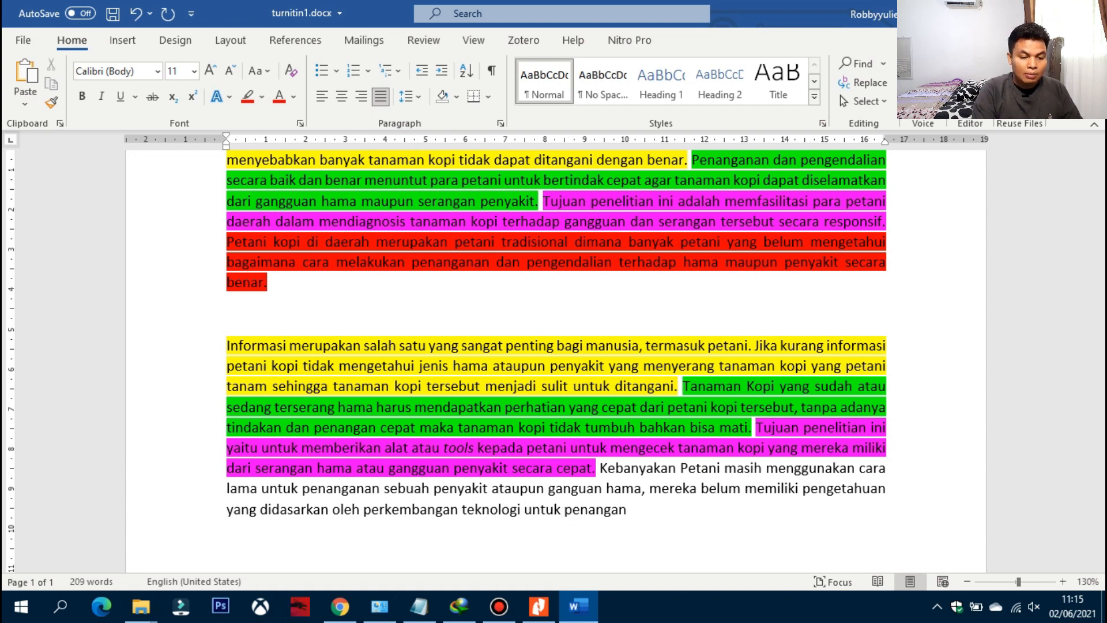
pyautogui.write('an dan p')
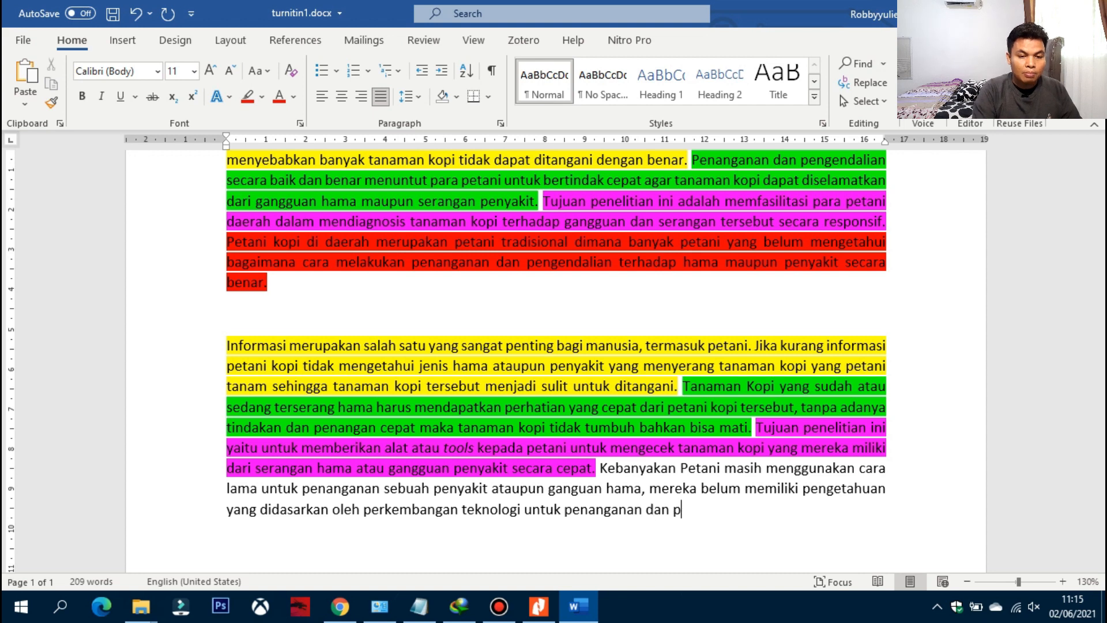
pyautogui.write('engendali')
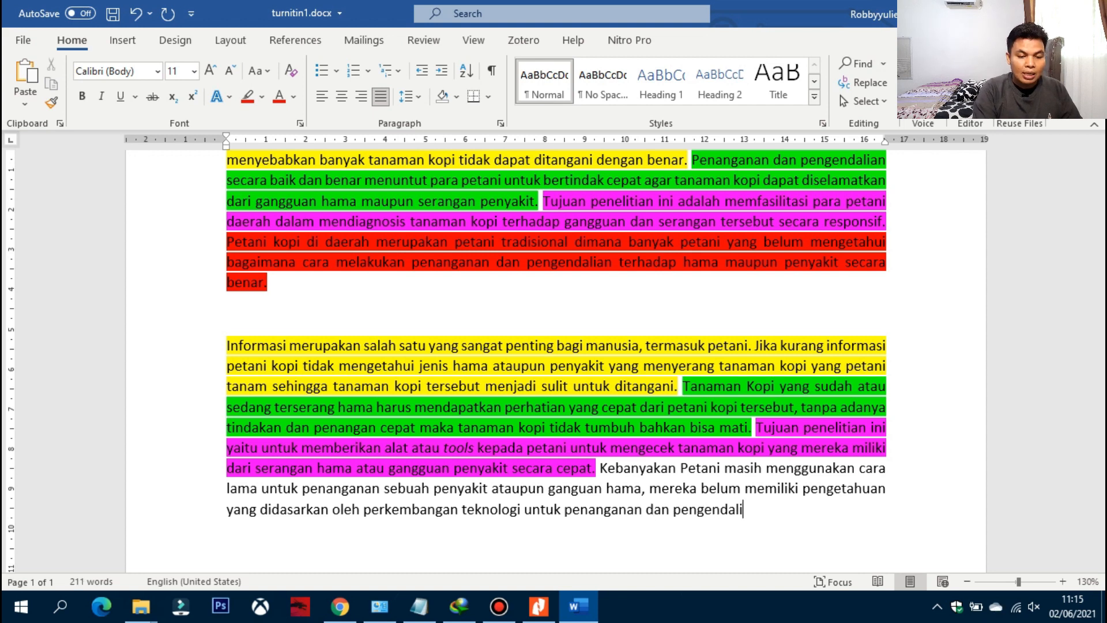
pyautogui.write('an penyakit')
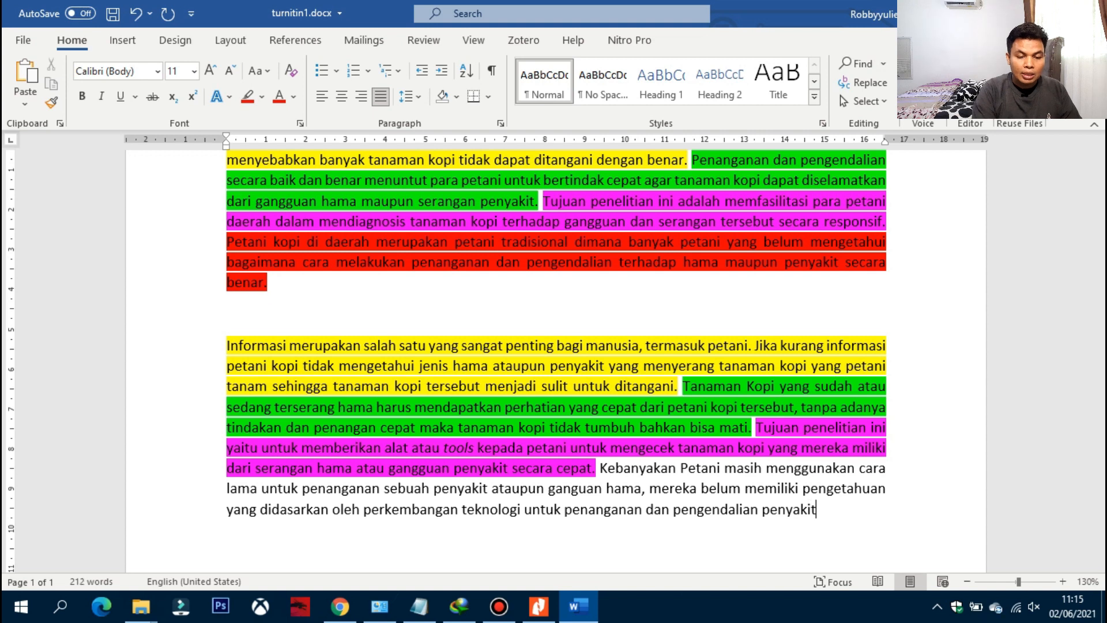
# Step: Finish the reworded paragraph's last sentence with "serta hama secara baik dan cepat."
pyautogui.write(' serta ham')
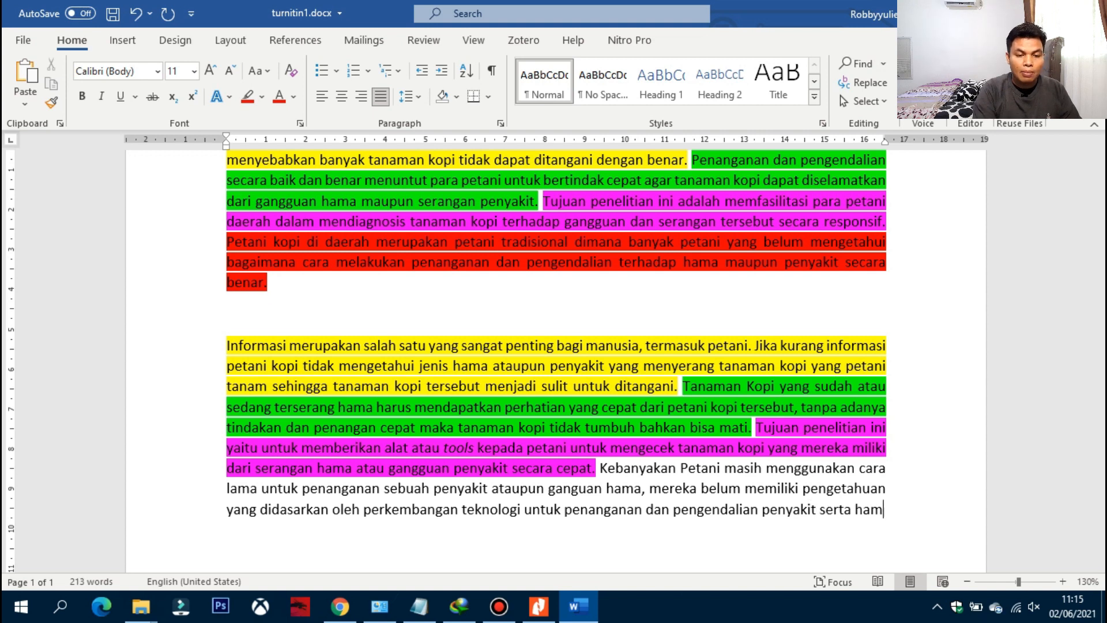
pyautogui.write('a se')
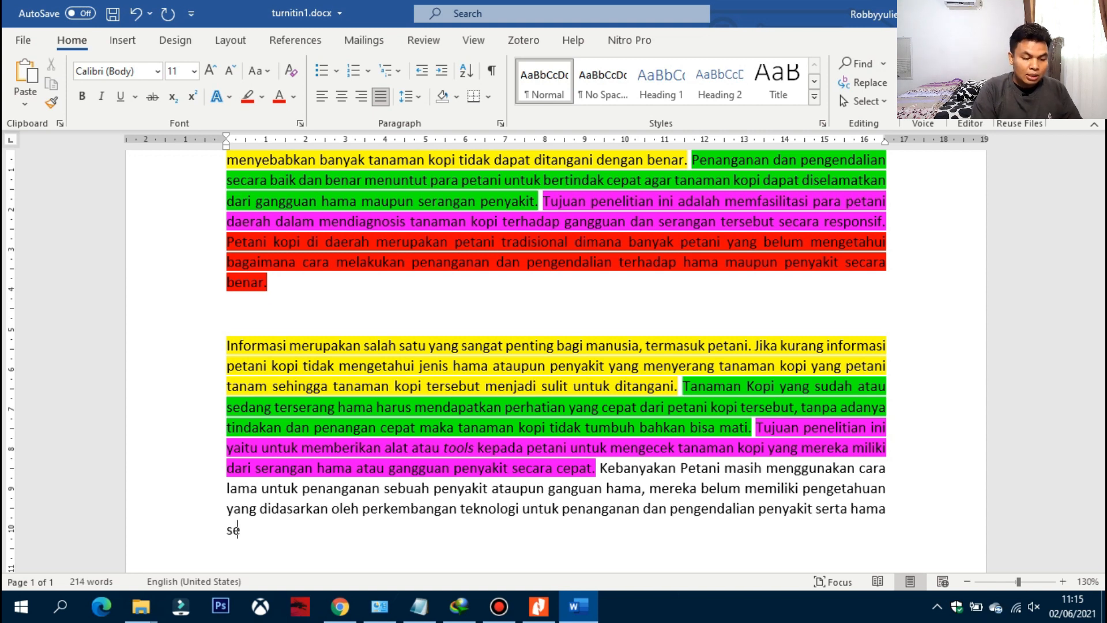
pyautogui.write('cara  ba')
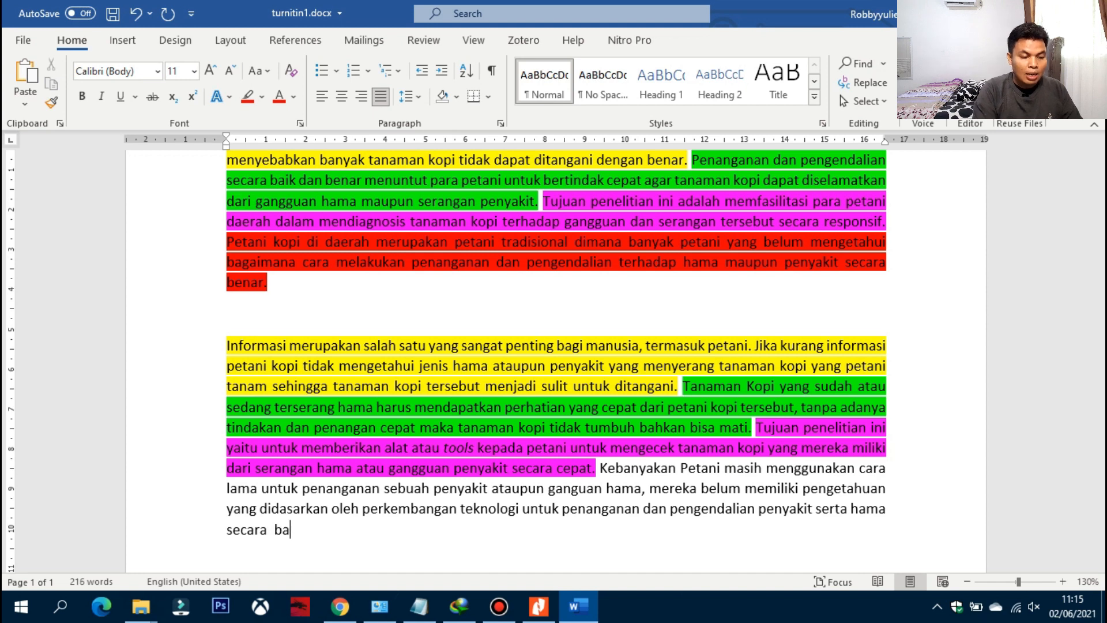
pyautogui.write('ik dan ')
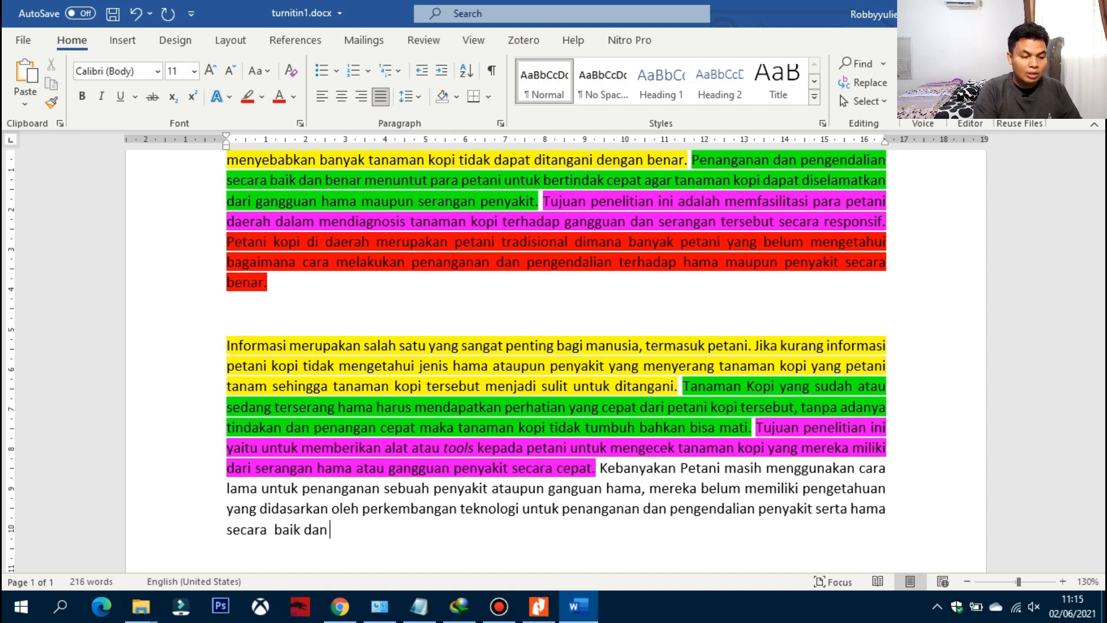
pyautogui.write('cepat.')
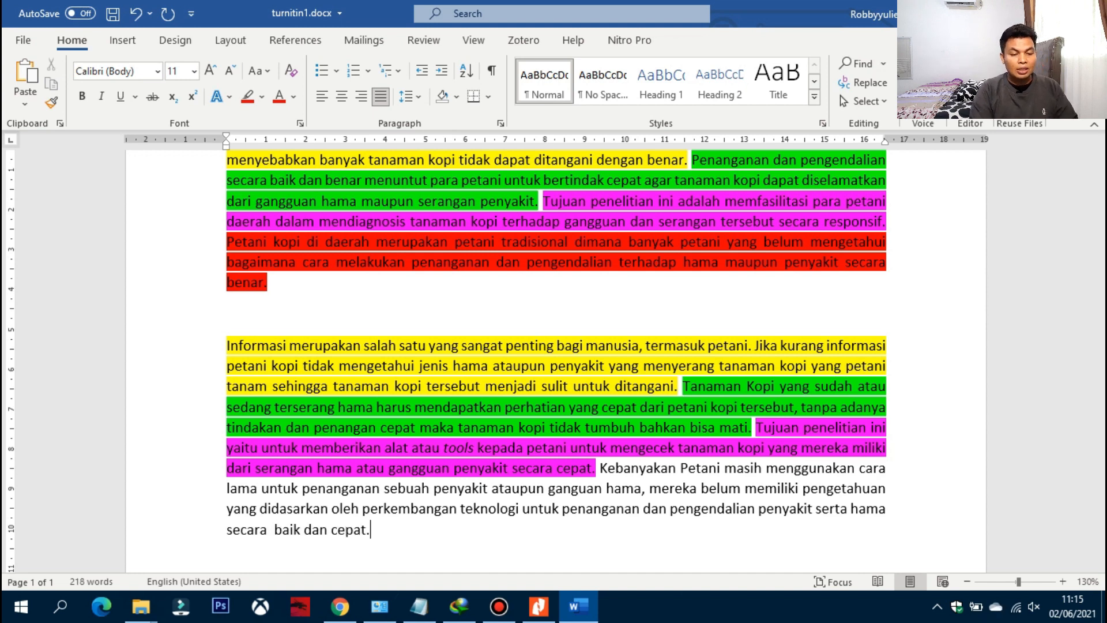
# Step: Highlight the reworded paragraph's last sentence, starting with "Kebanyakan Petani", in red like its matching original sentence
pyautogui.scroll(-3, 766, 427)
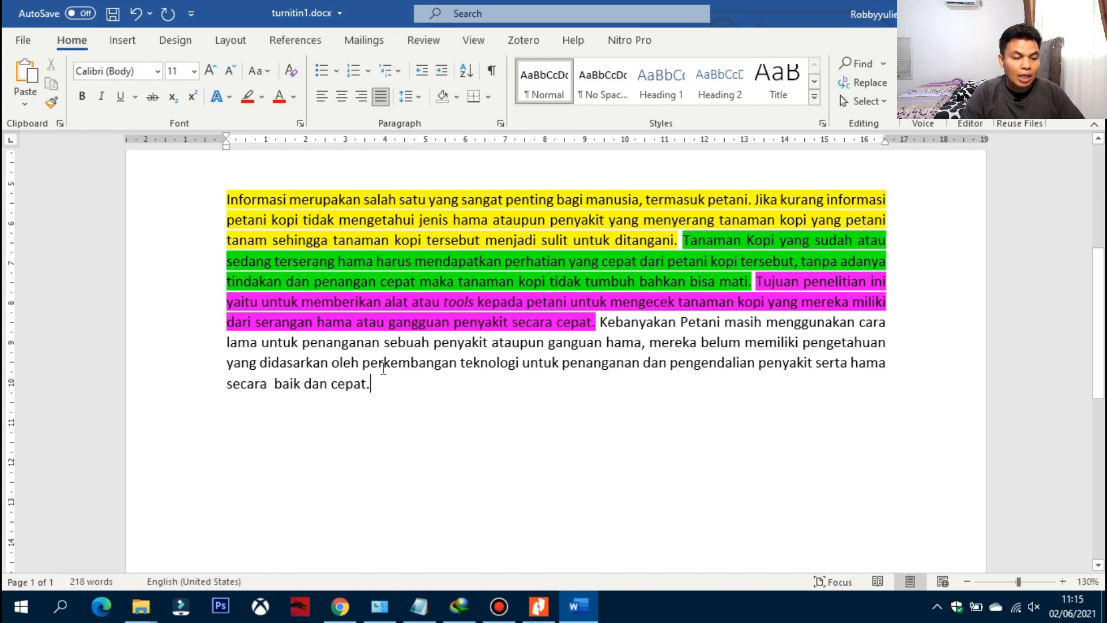
pyautogui.scroll(3, 384, 367)
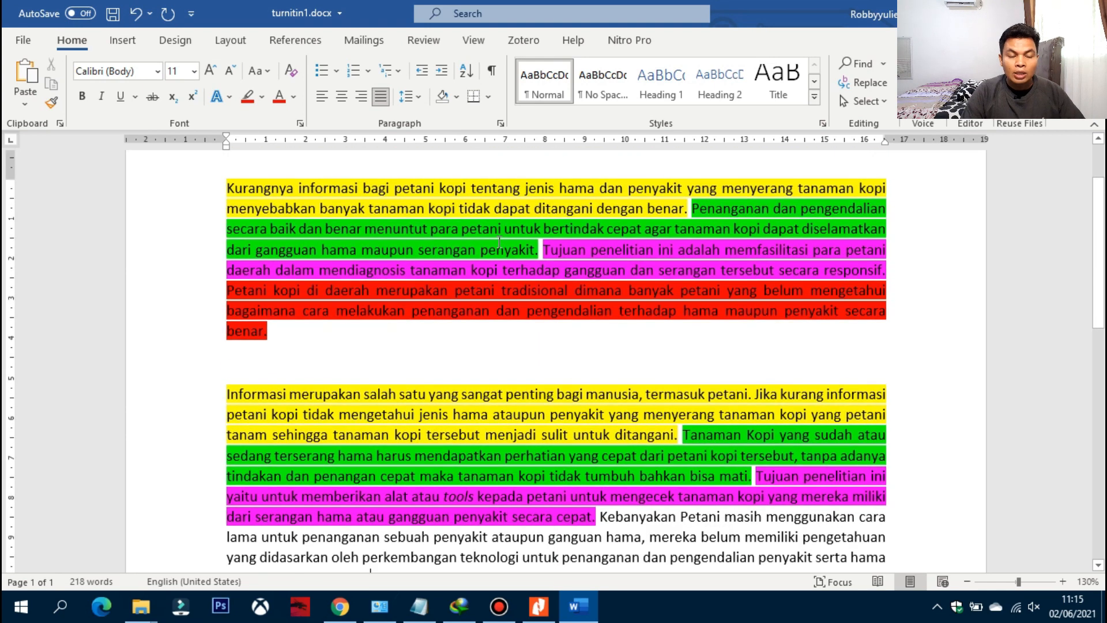
pyautogui.scroll(-2, 515, 245)
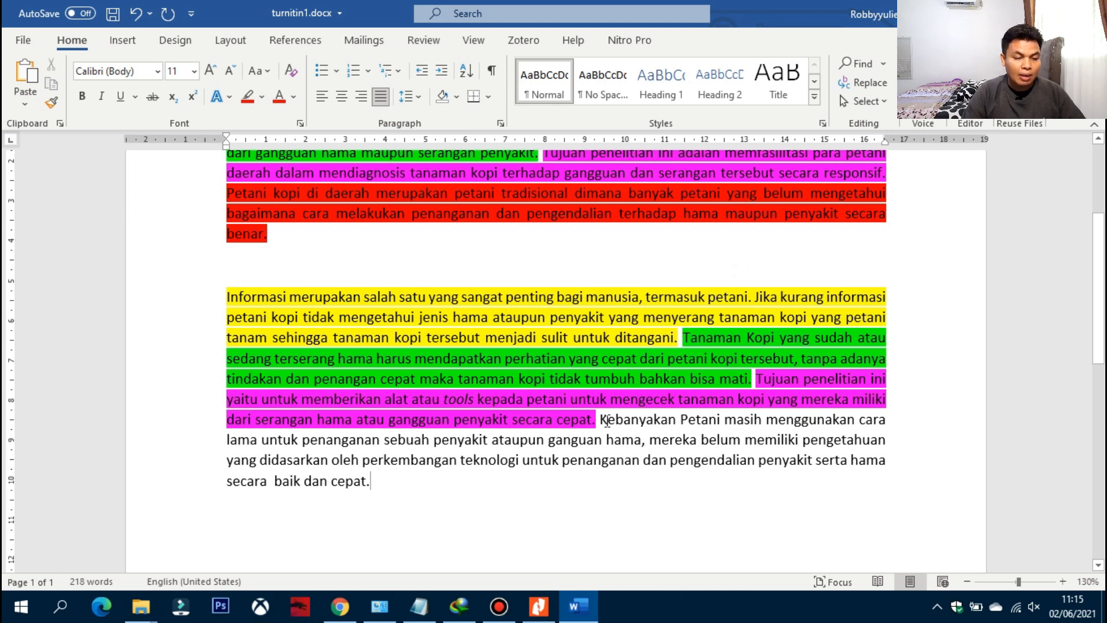
pyautogui.moveTo(600, 420); pyautogui.dragTo(623, 476)
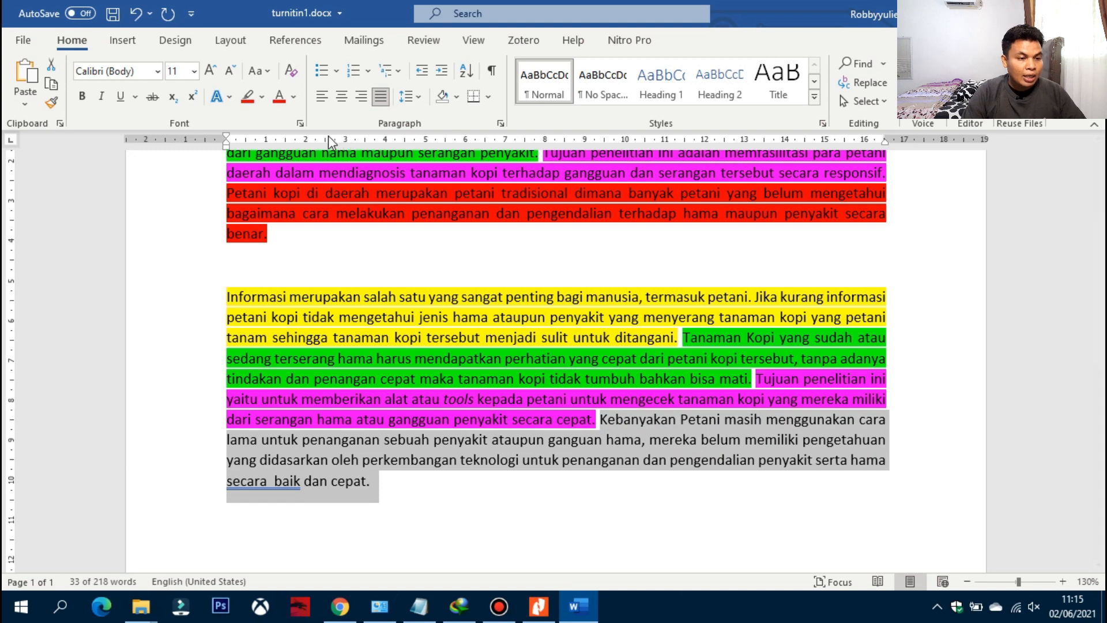
pyautogui.click(248, 95)
pyautogui.click(443, 452)
pyautogui.scroll(2, 496, 468)
pyautogui.scroll(-1, 488, 421)
pyautogui.scroll(1, 493, 381)
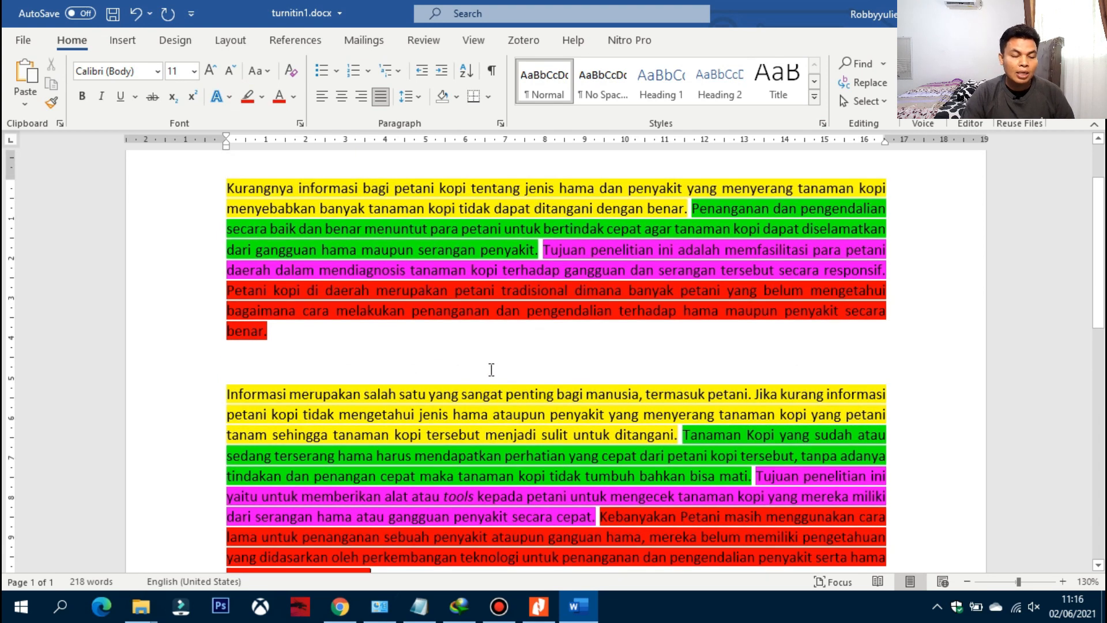
# Step: Copy the whole reworded paragraph from "Informasi merupakan" to "baik dan cepat." and create a new blank document
pyautogui.scroll(-1, 491, 370)
pyautogui.click(228, 345)
pyautogui.moveTo(227, 345); pyautogui.dragTo(376, 528)
pyautogui.hotkey('ctrl', 'c')
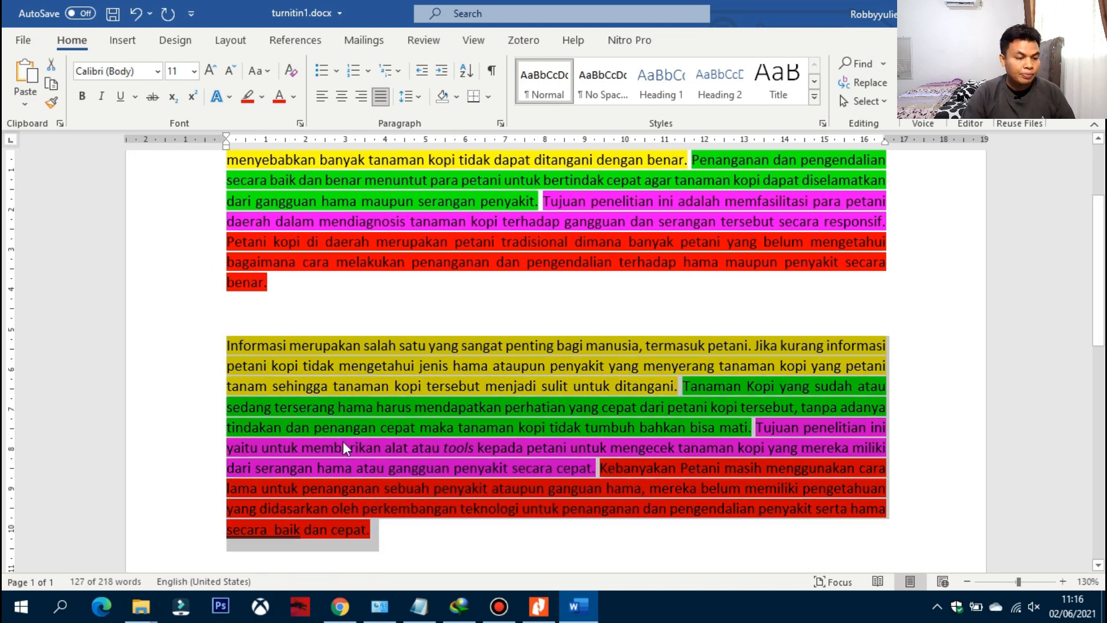
pyautogui.click(26, 39)
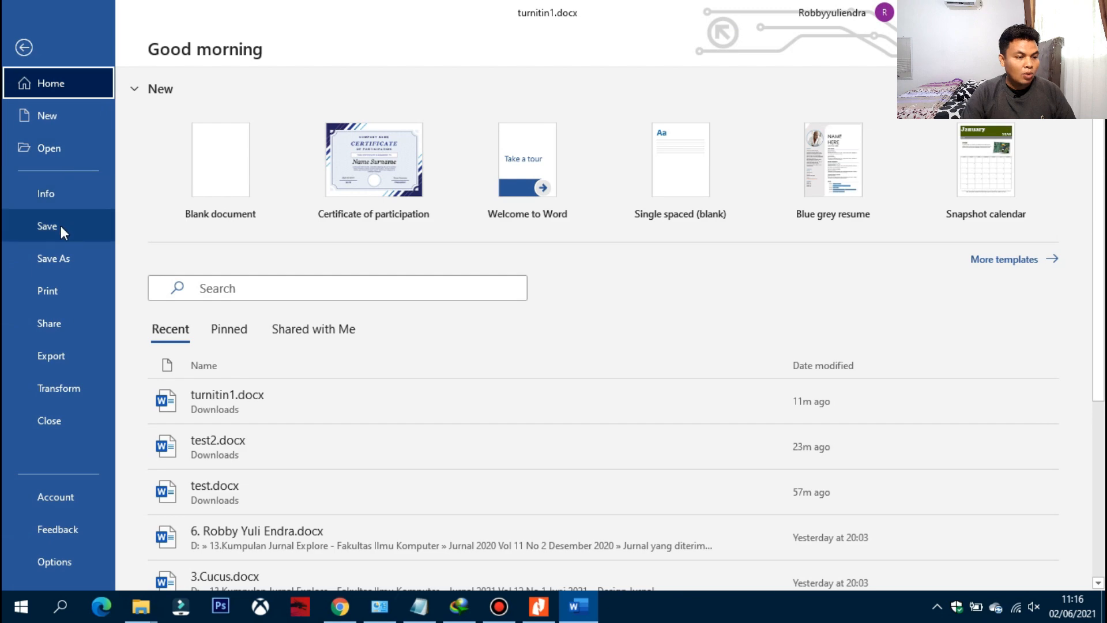
pyautogui.click(68, 117)
pyautogui.click(238, 197)
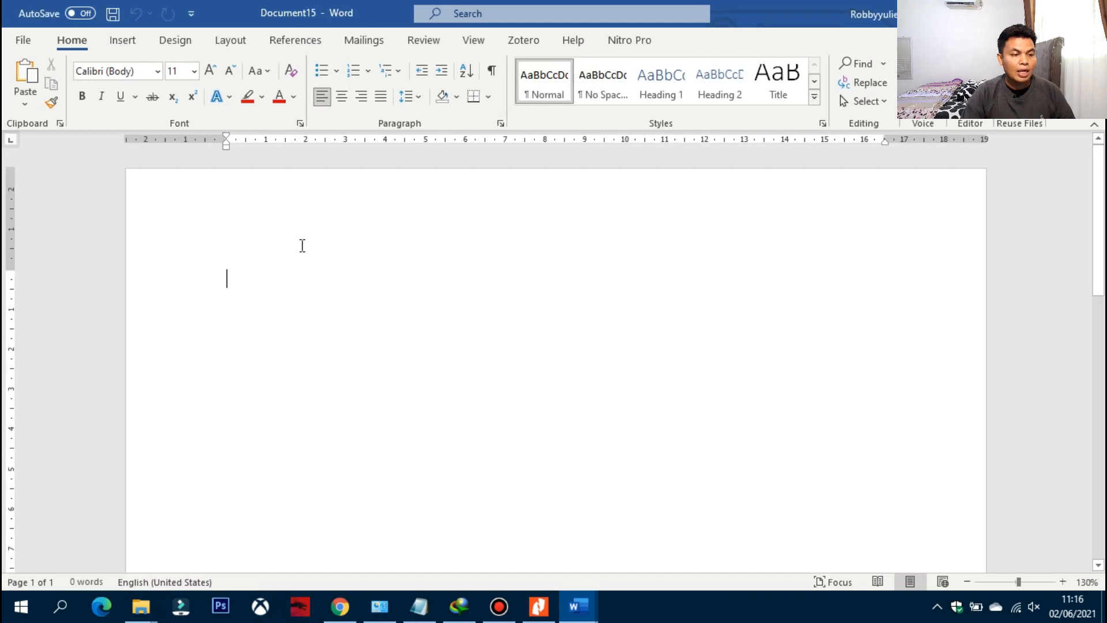
# Step: Paste the copied paragraph as text only into the blank document and justify it
pyautogui.rightClick(247, 291)
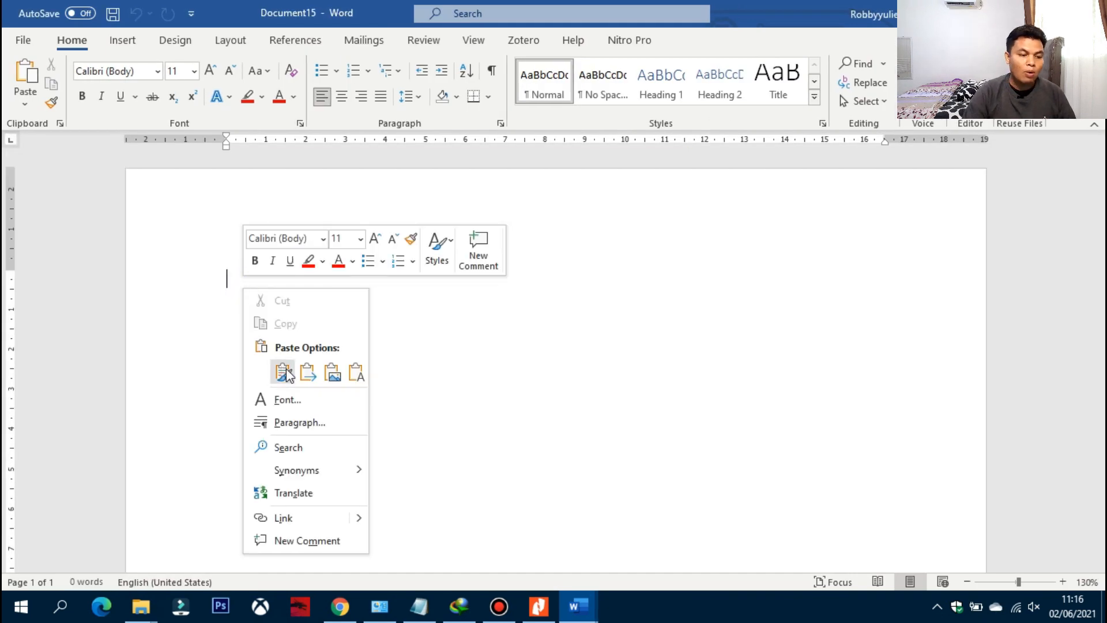
pyautogui.click(356, 372)
pyautogui.moveTo(589, 463); pyautogui.dragTo(227, 280)
pyautogui.click(380, 97)
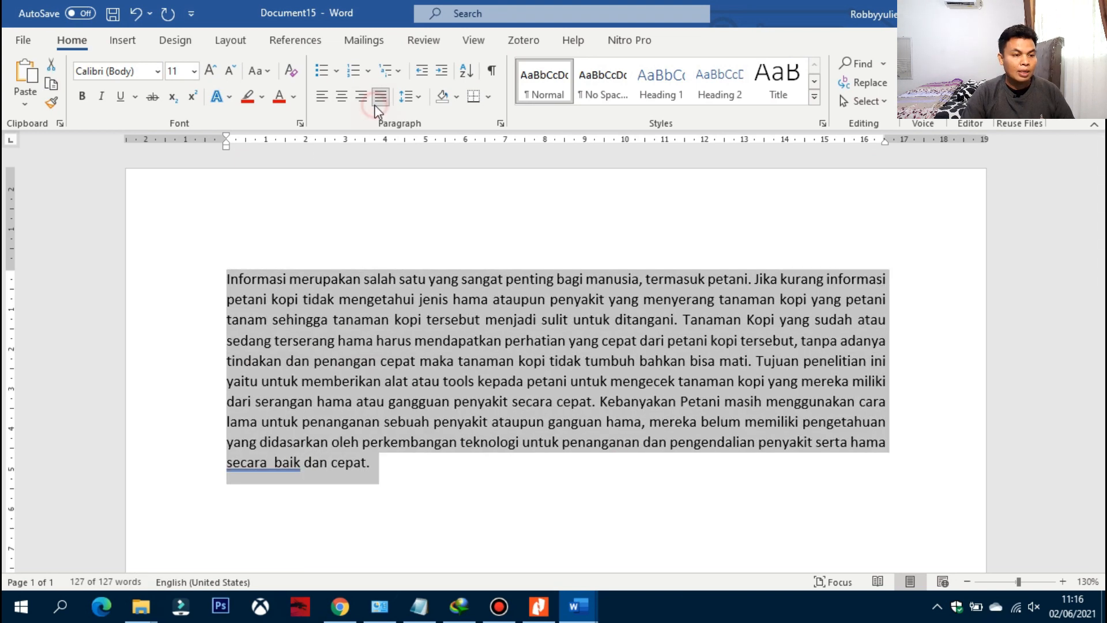
# Step: Save the new document as "post parafrase" in the Downloads folder, in Word Document format
pyautogui.click(23, 40)
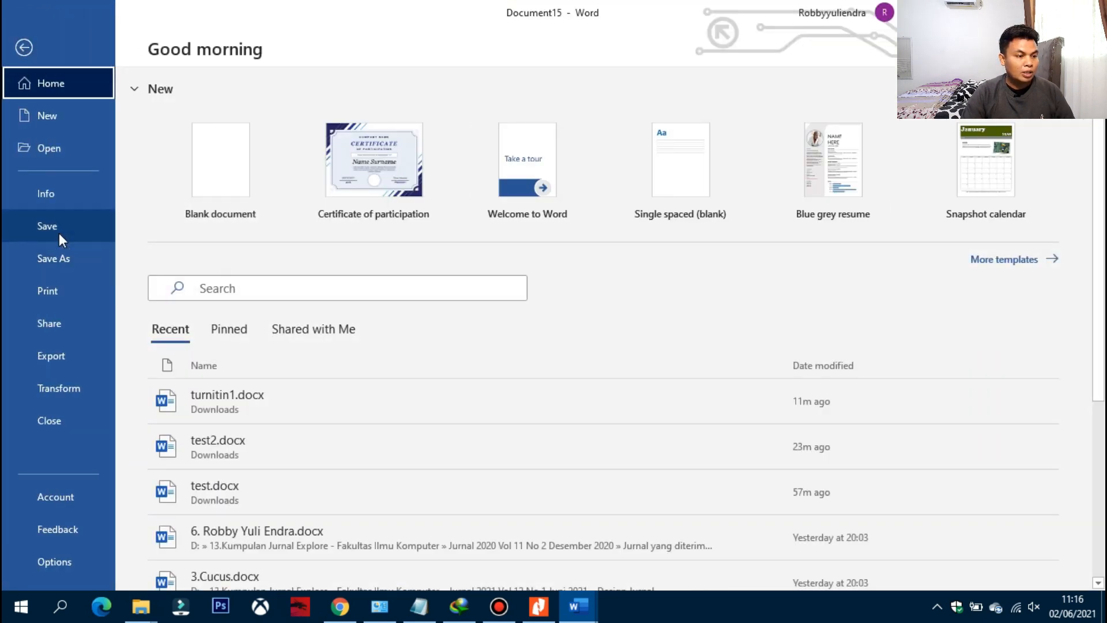
pyautogui.click(58, 257)
pyautogui.click(195, 369)
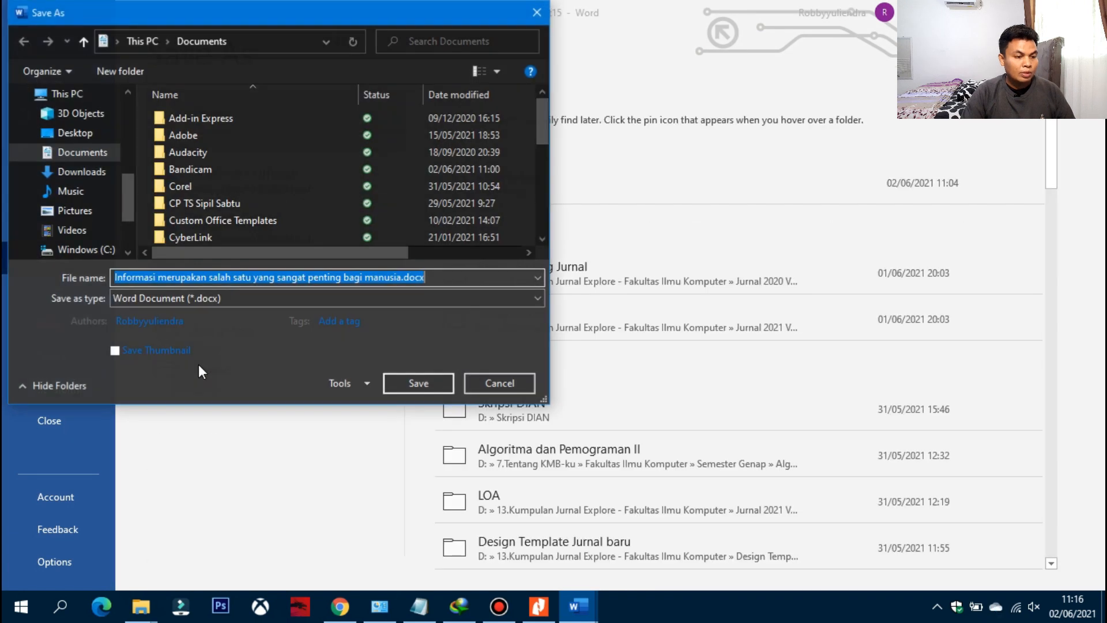
pyautogui.scroll(-1, 105, 238)
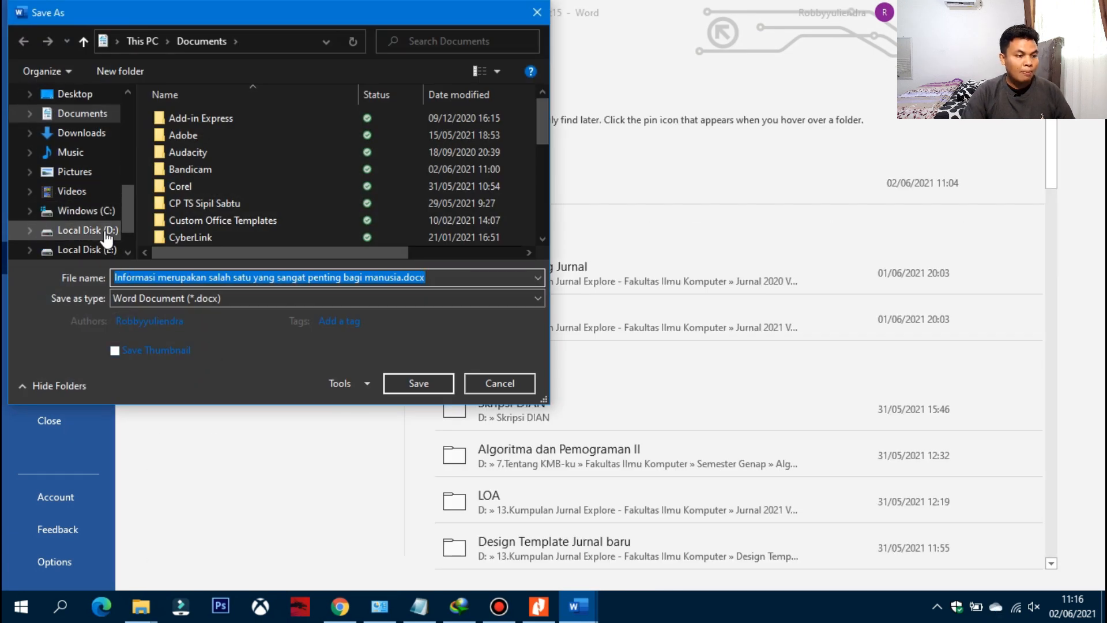
pyautogui.click(91, 134)
pyautogui.click(201, 277)
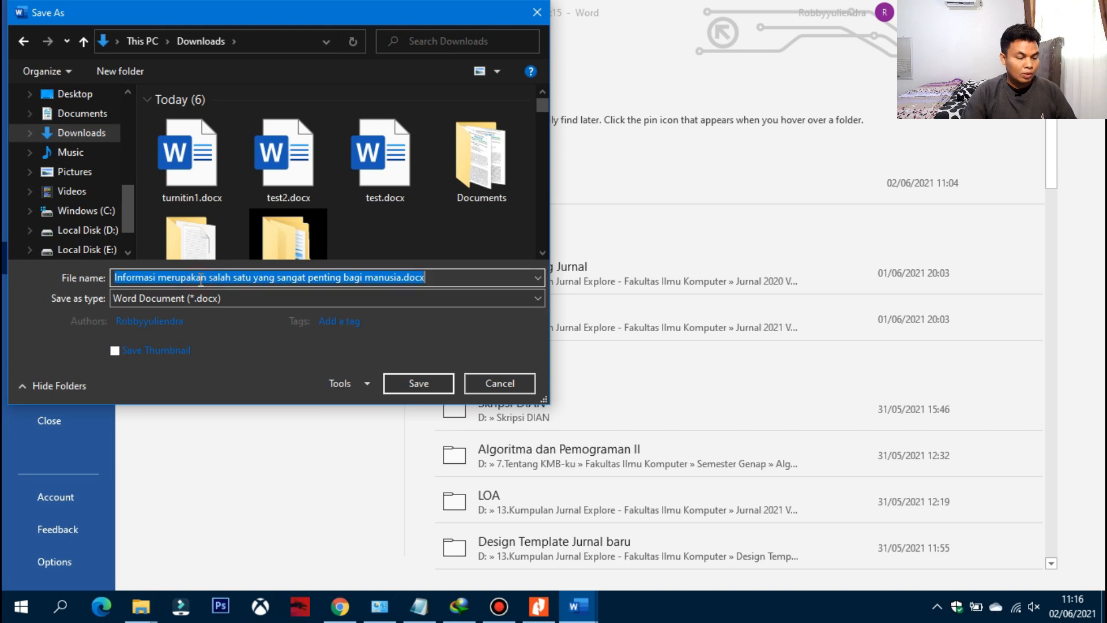
pyautogui.write('post')
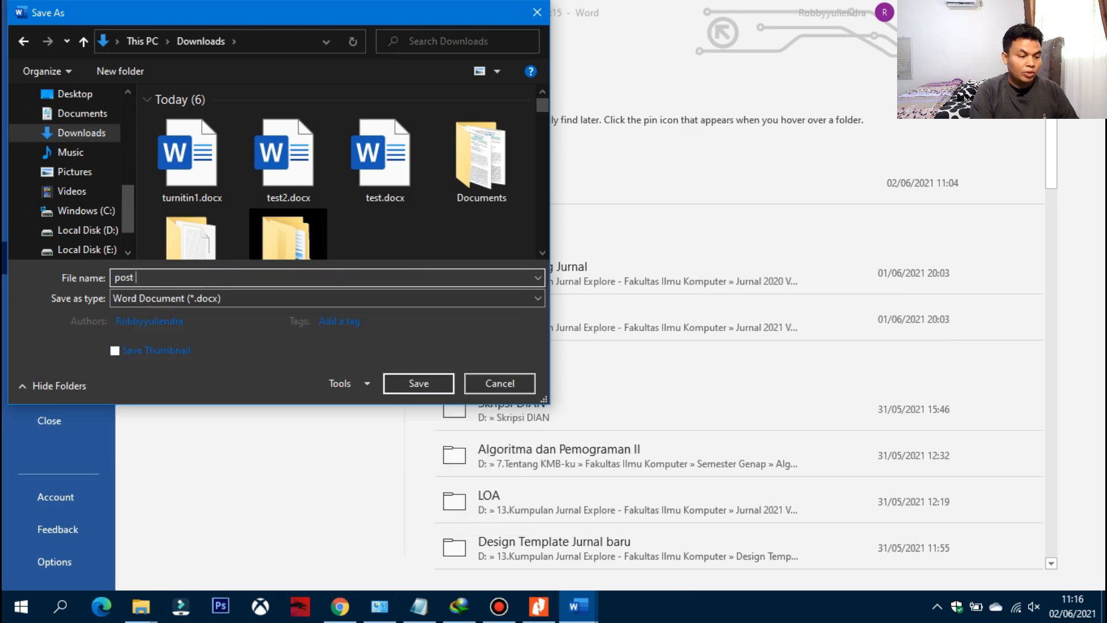
pyautogui.write(' parafrase')
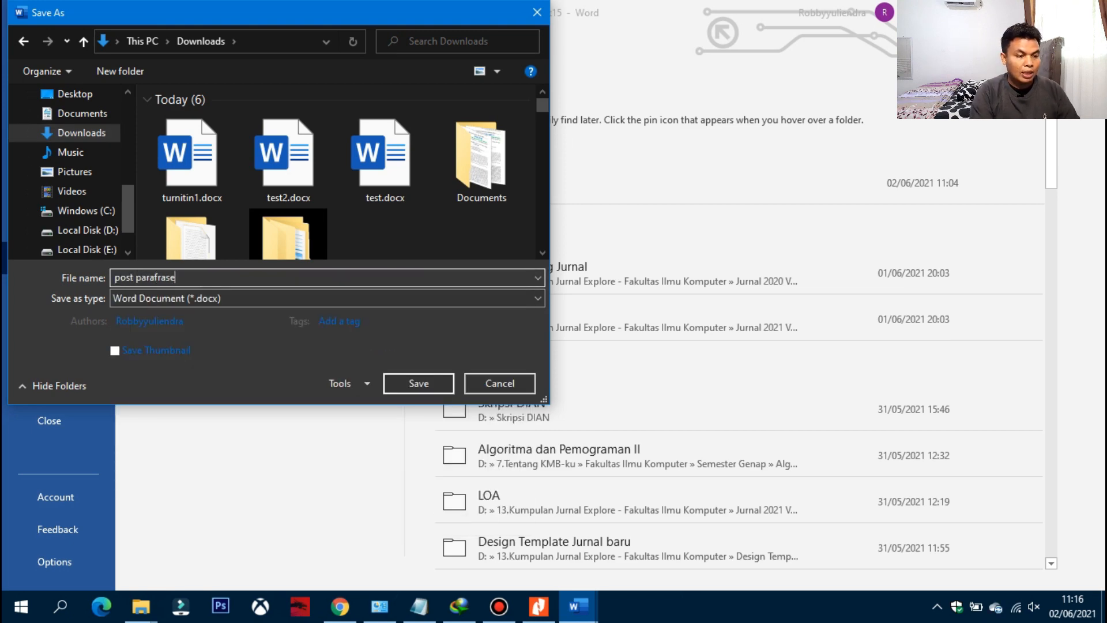
pyautogui.press('Return')
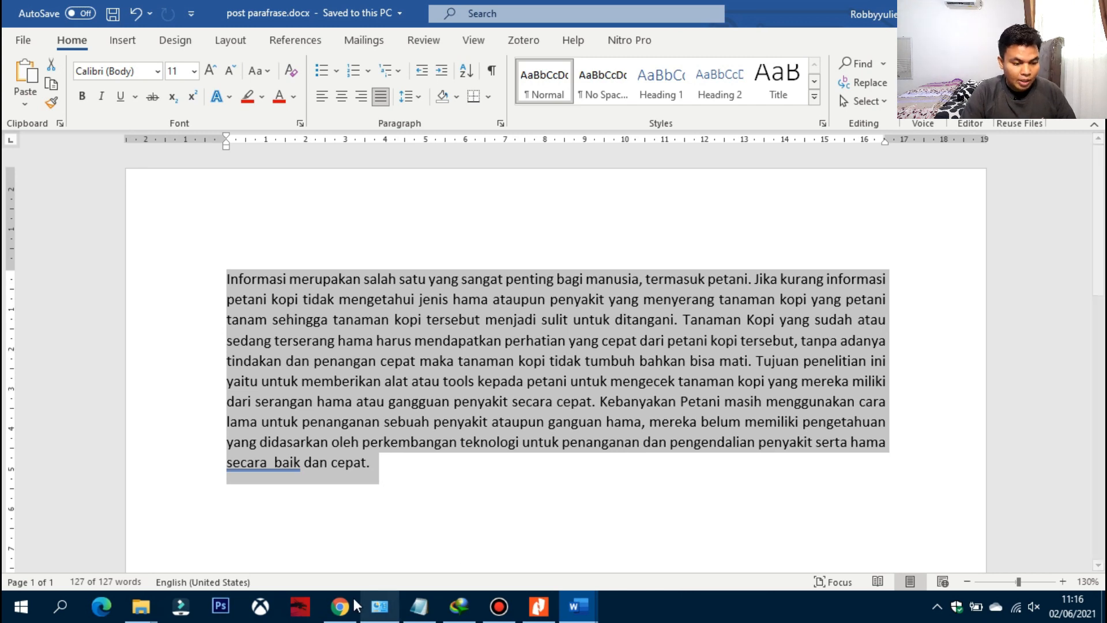
# Step: Switch to Turnitin in Chrome, close the turnitin1.docx report and start a file upload in the Lain-Lain folder
pyautogui.click(341, 606)
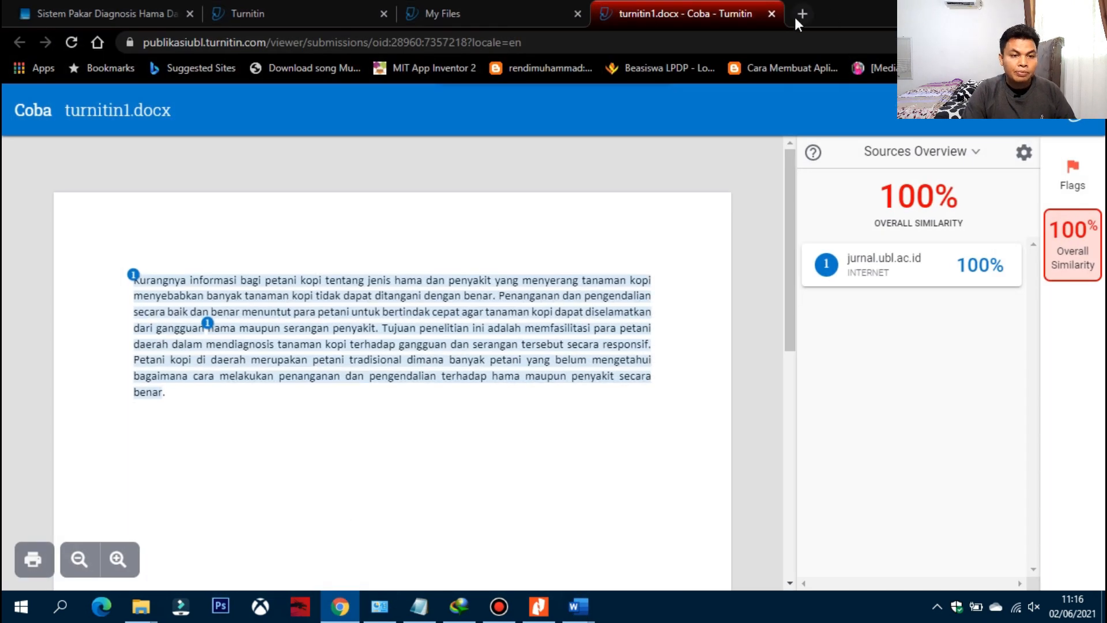
pyautogui.click(772, 13)
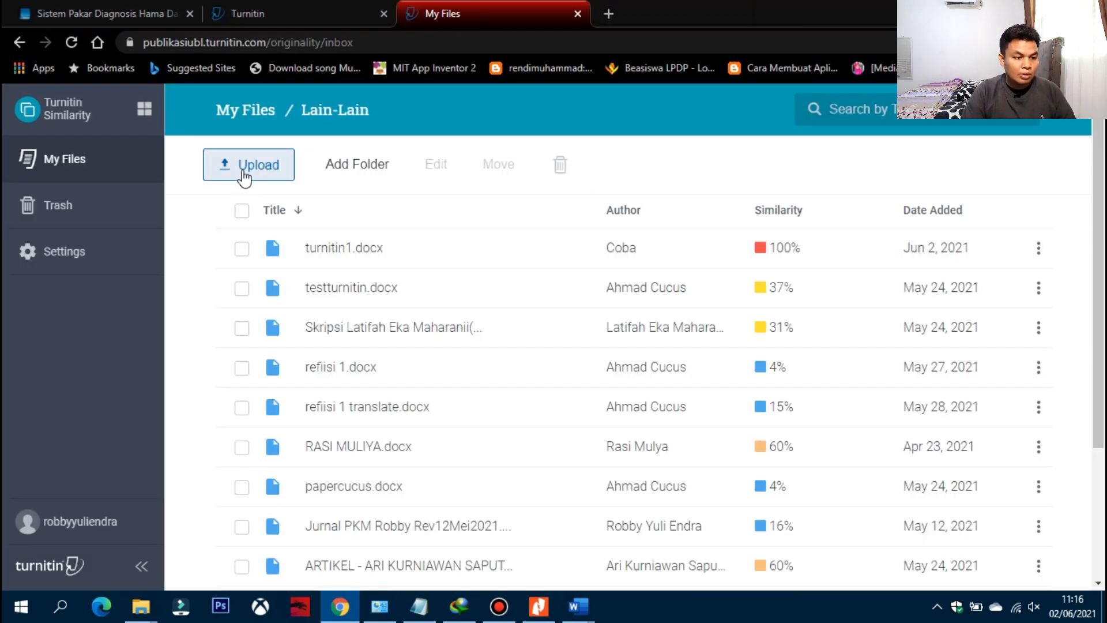
pyautogui.click(245, 178)
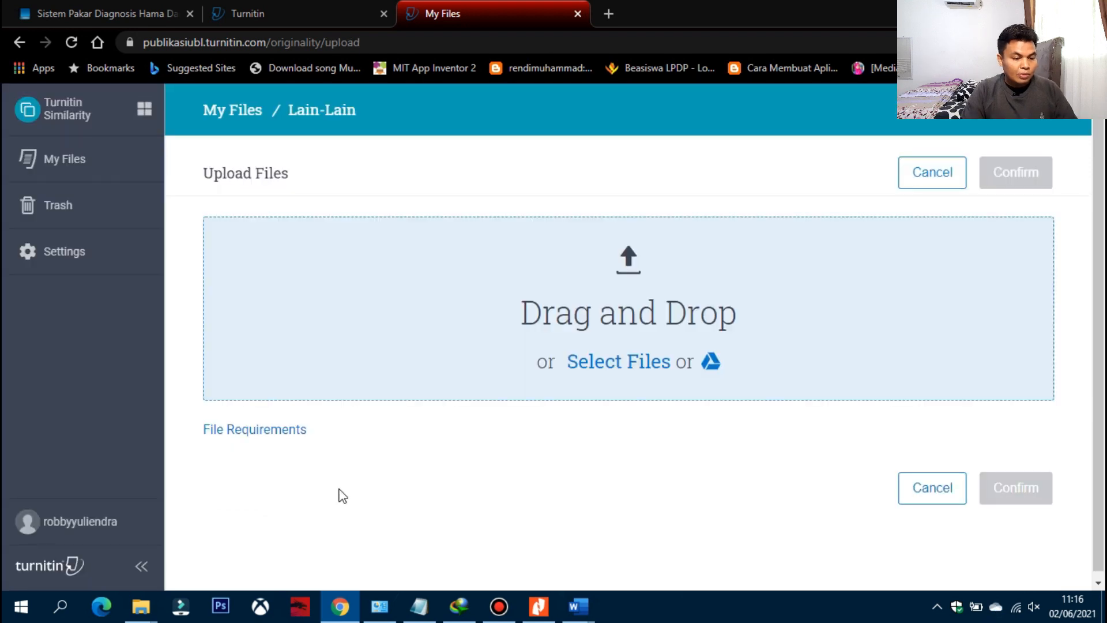
# Step: Add post parafrase.docx from the Downloads folder in File Explorer to the Turnitin upload
pyautogui.moveTo(141, 606)
pyautogui.click(262, 527)
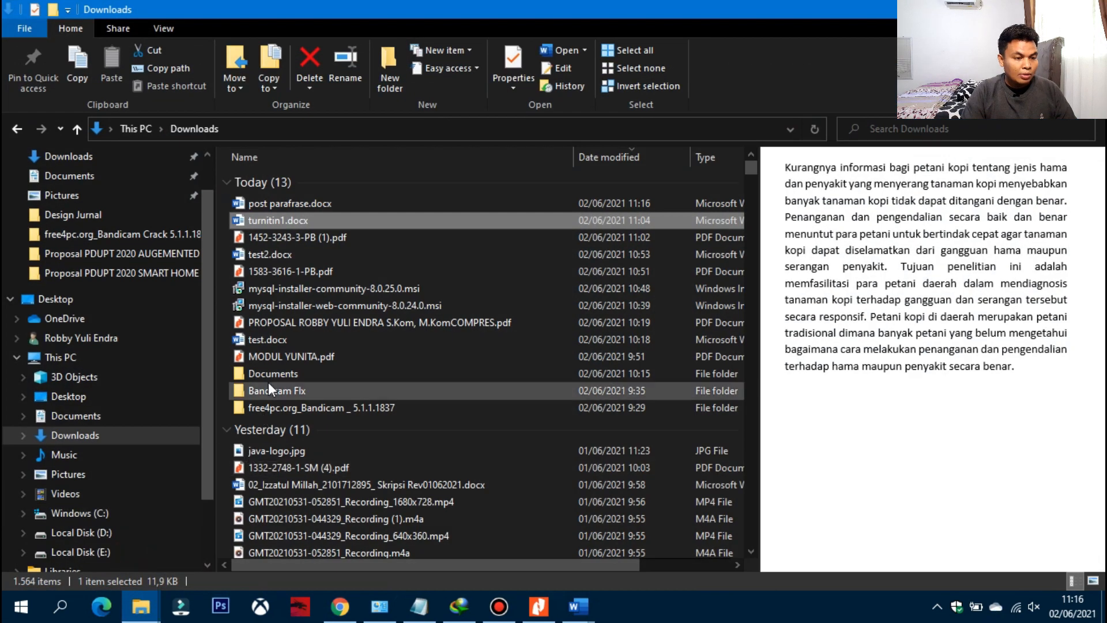
pyautogui.moveTo(300, 203); pyautogui.dragTo(377, 371)
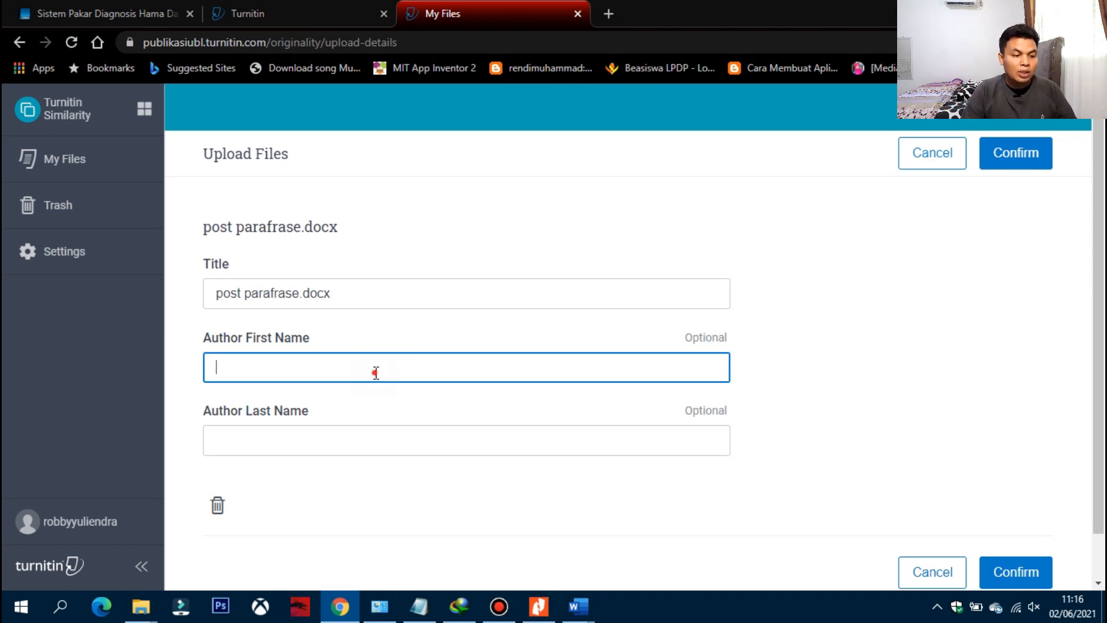
# Step: Enter the author's first name for post parafrase.docx, confirm the upload and dismiss the upload notice
pyautogui.click(376, 373)
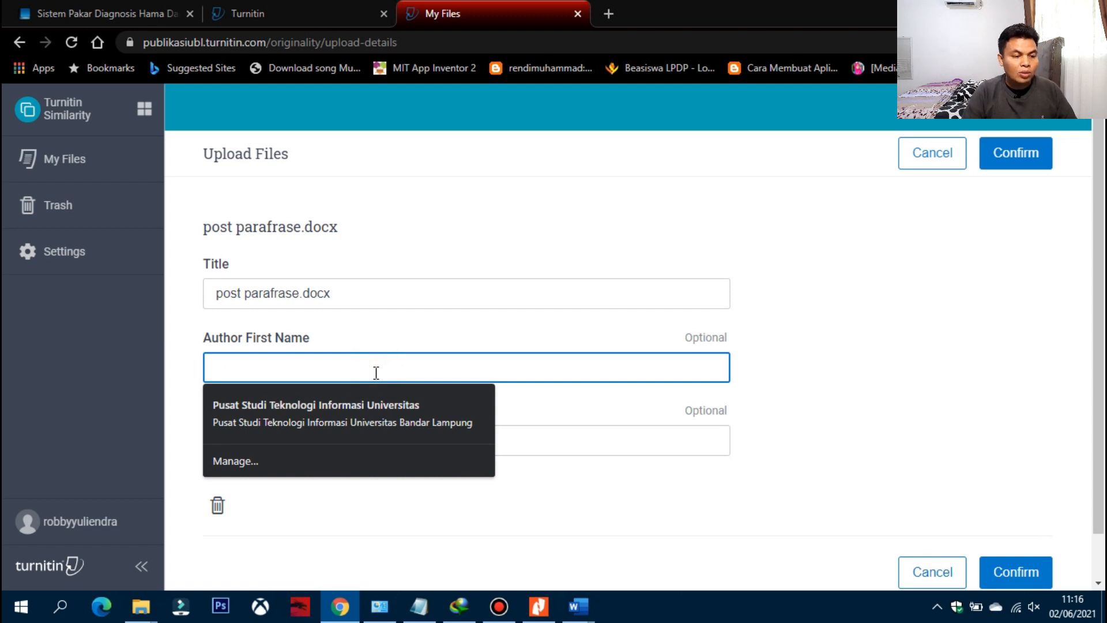
pyautogui.write('Robby')
pyautogui.press('Tab')
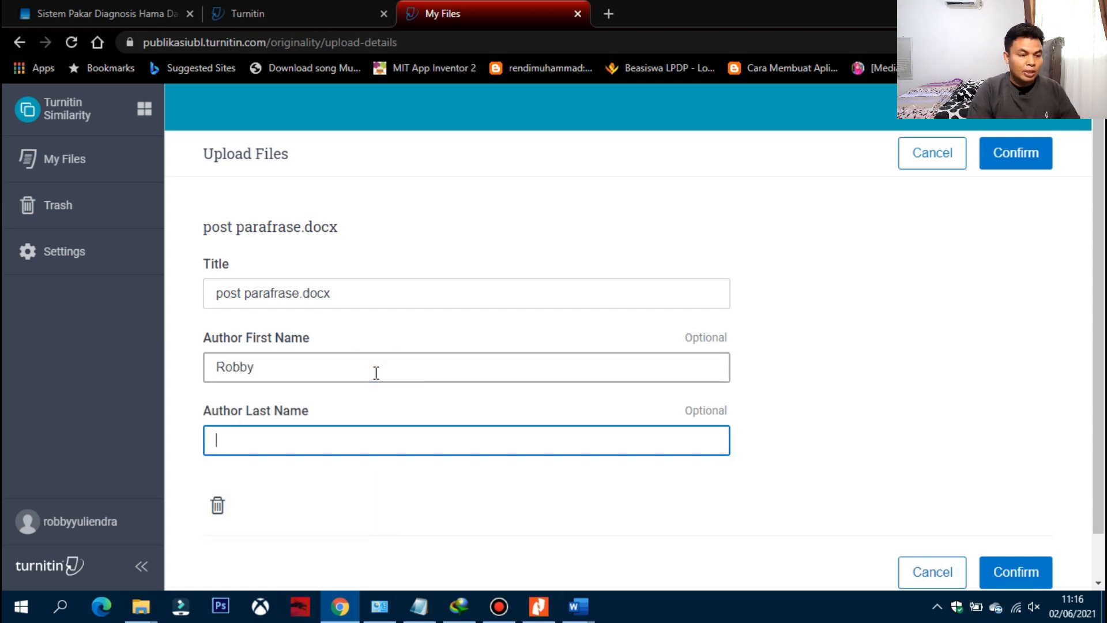
pyautogui.click(1011, 158)
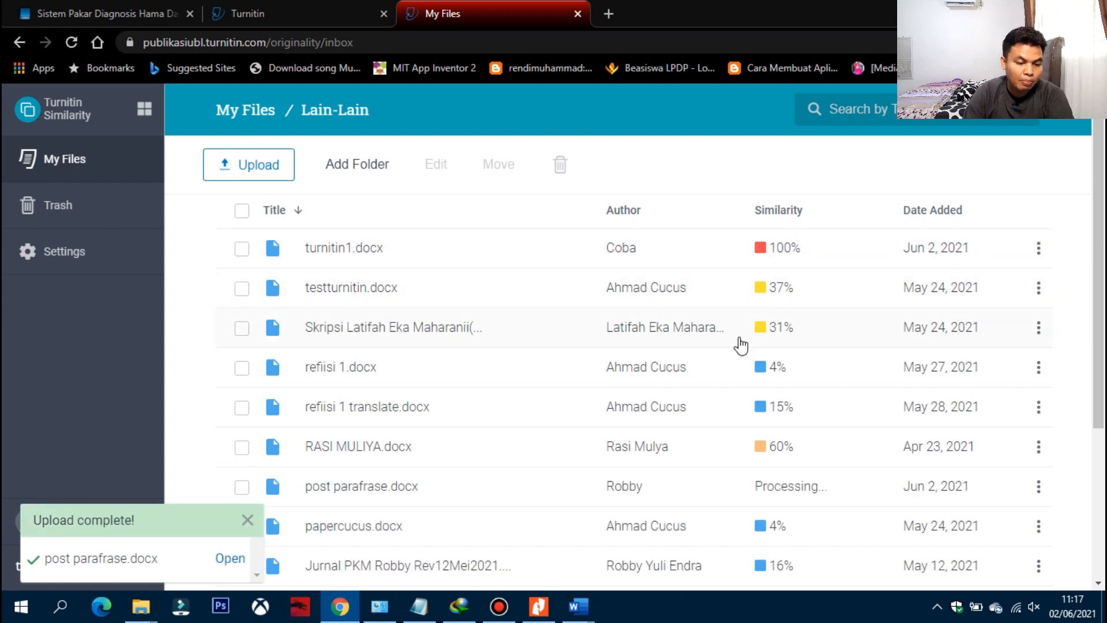
pyautogui.scroll(-1, 395, 473)
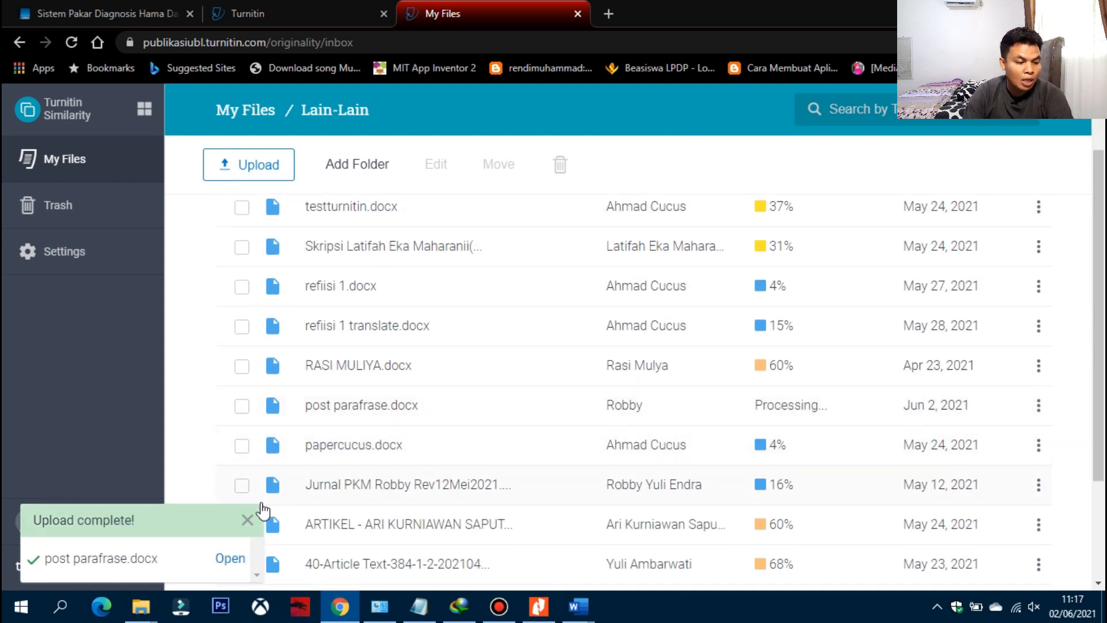
pyautogui.click(248, 521)
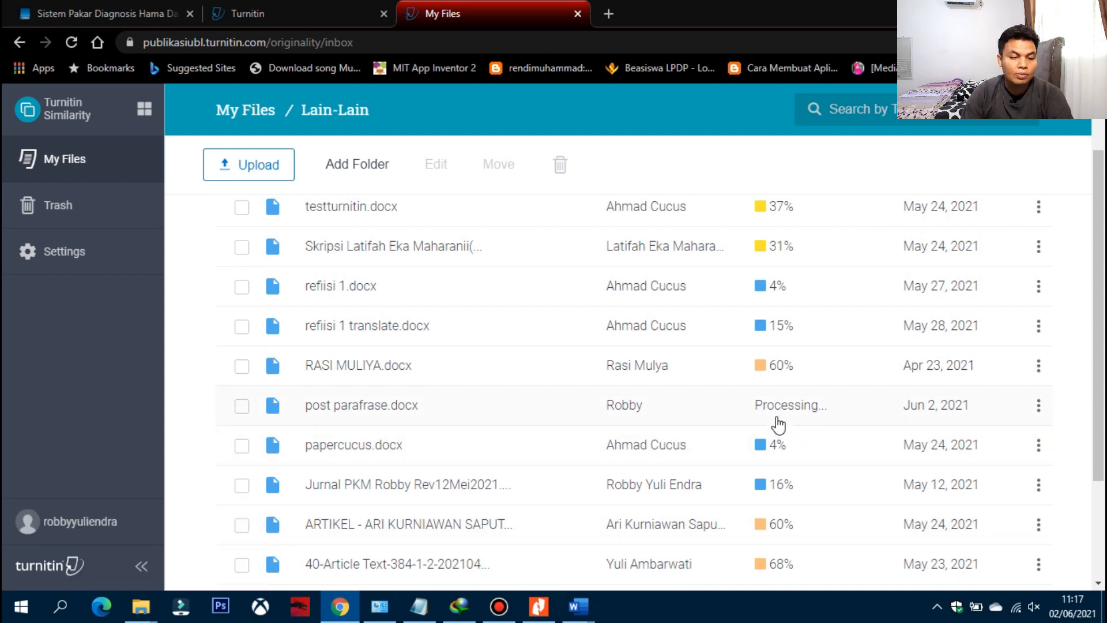
# Step: Reload the Lain-Lain file list until the similarity check of post parafrase.docx has finished processing
pyautogui.click(75, 42)
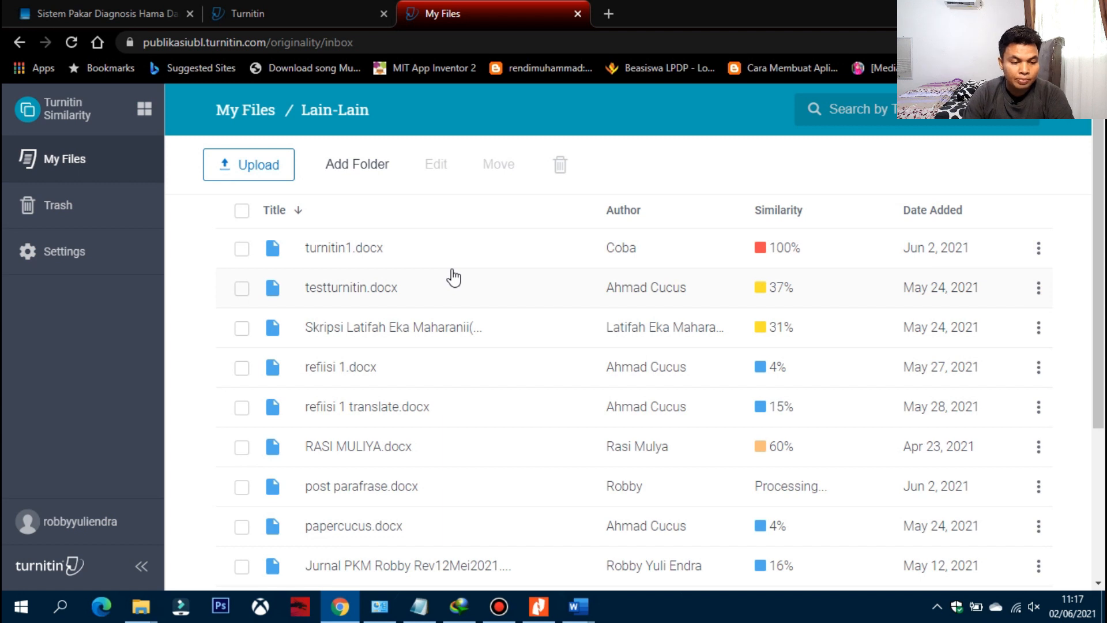
pyautogui.click(72, 42)
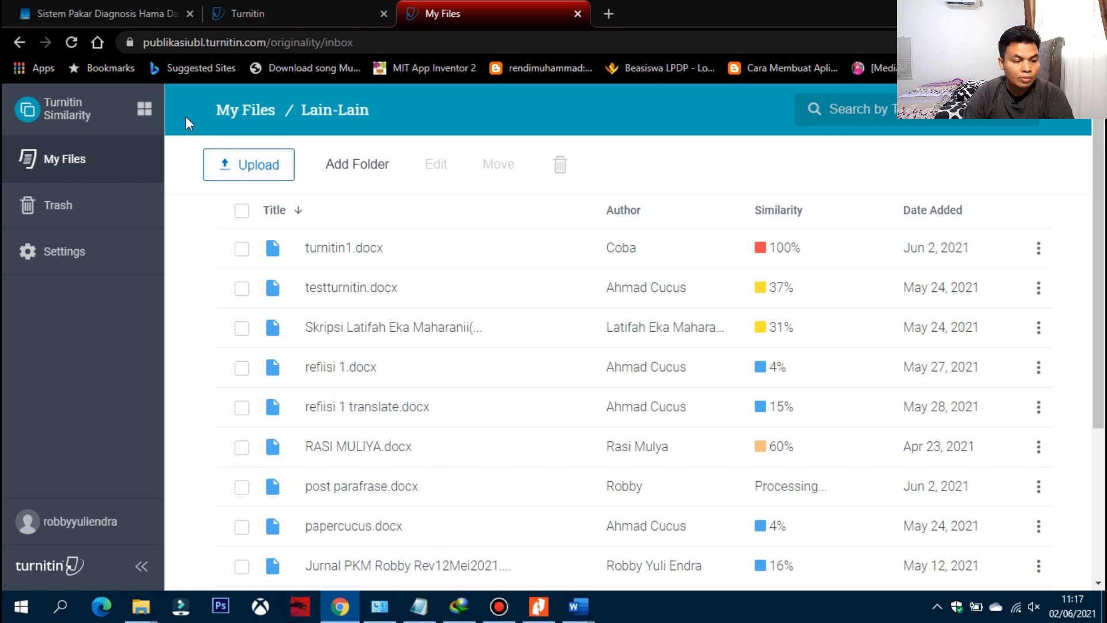
pyautogui.click(81, 43)
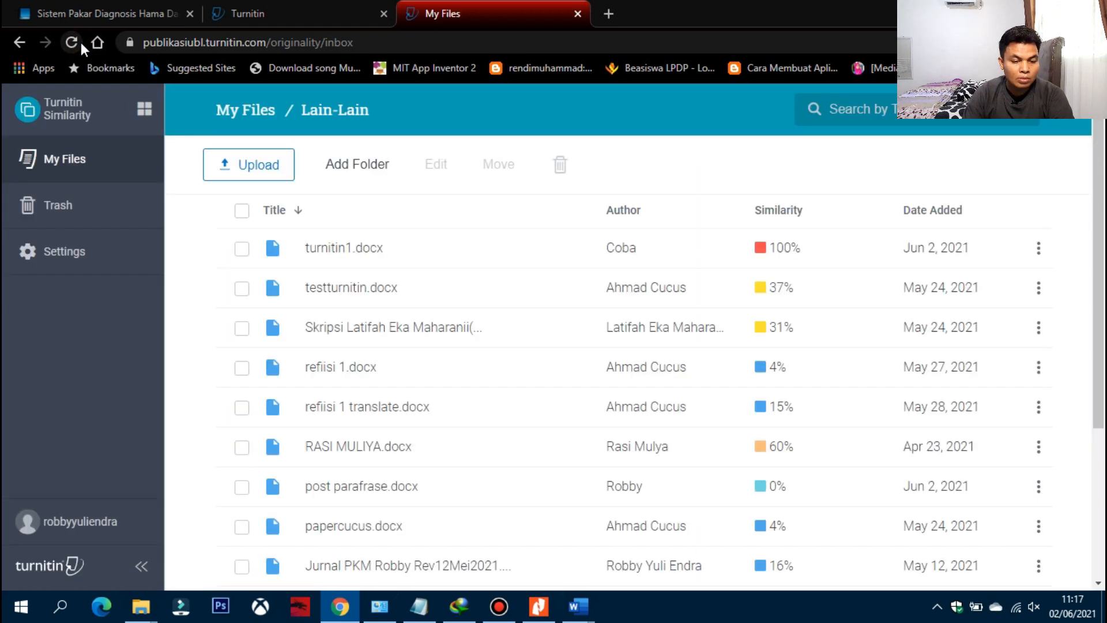
# Step: Open the similarity report of post parafrase.docx and enlarge the document text for reading
pyautogui.scroll(-3, 469, 356)
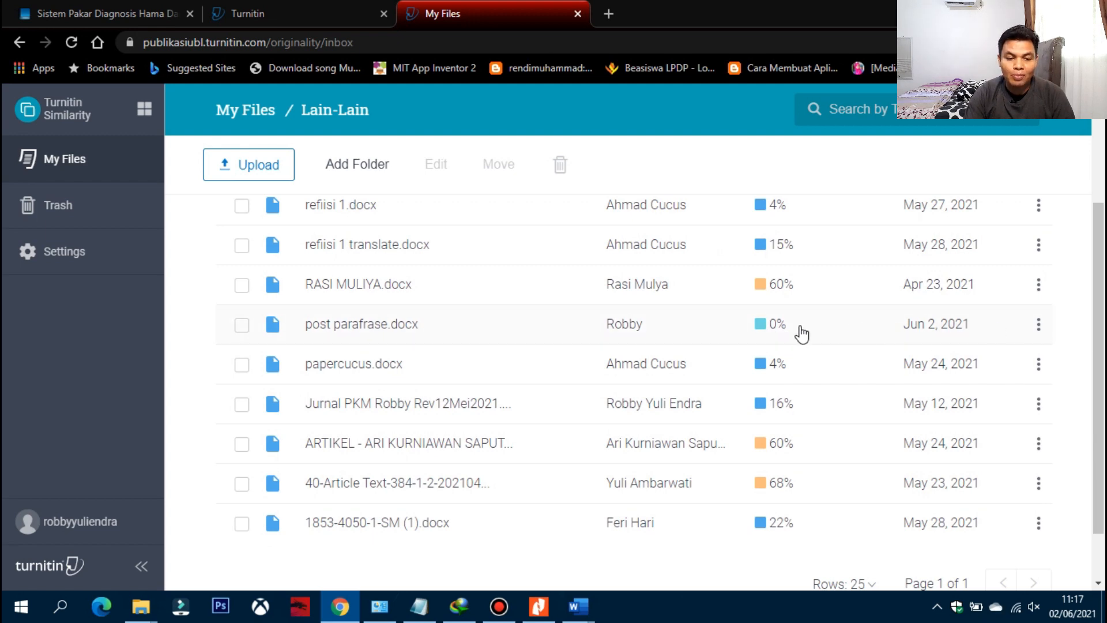
pyautogui.click(777, 326)
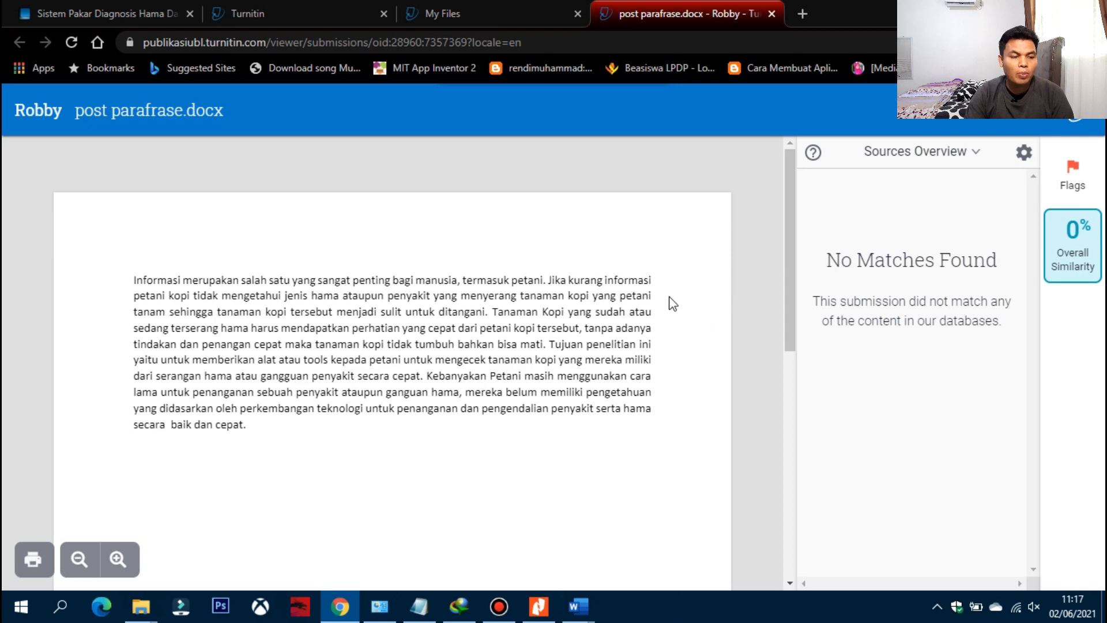
pyautogui.scroll(-1, 669, 302)
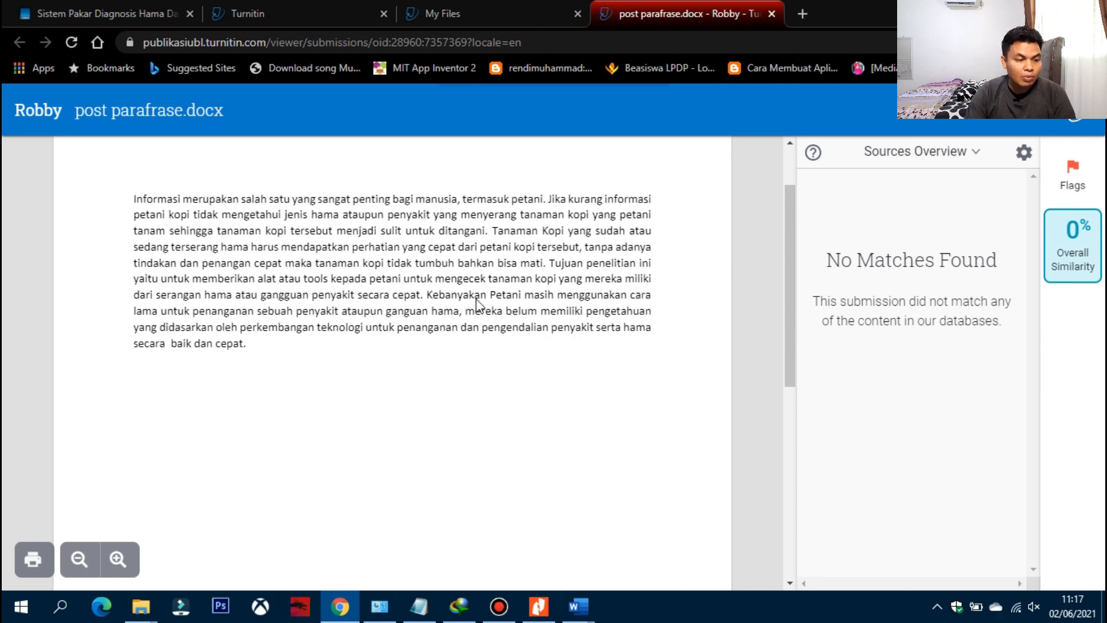
pyautogui.click(118, 559)
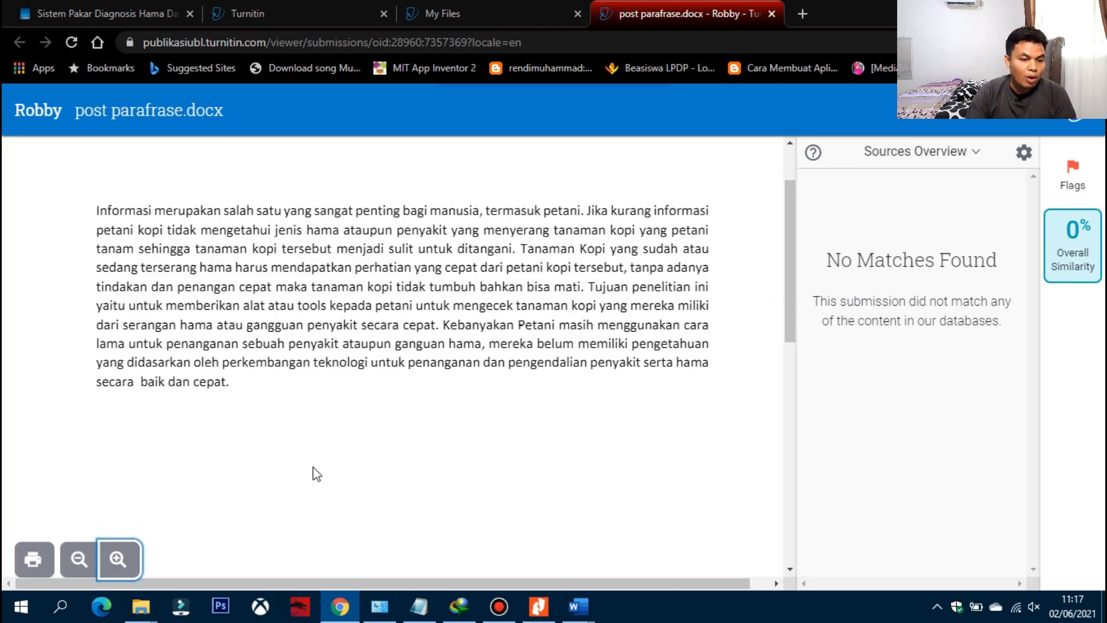